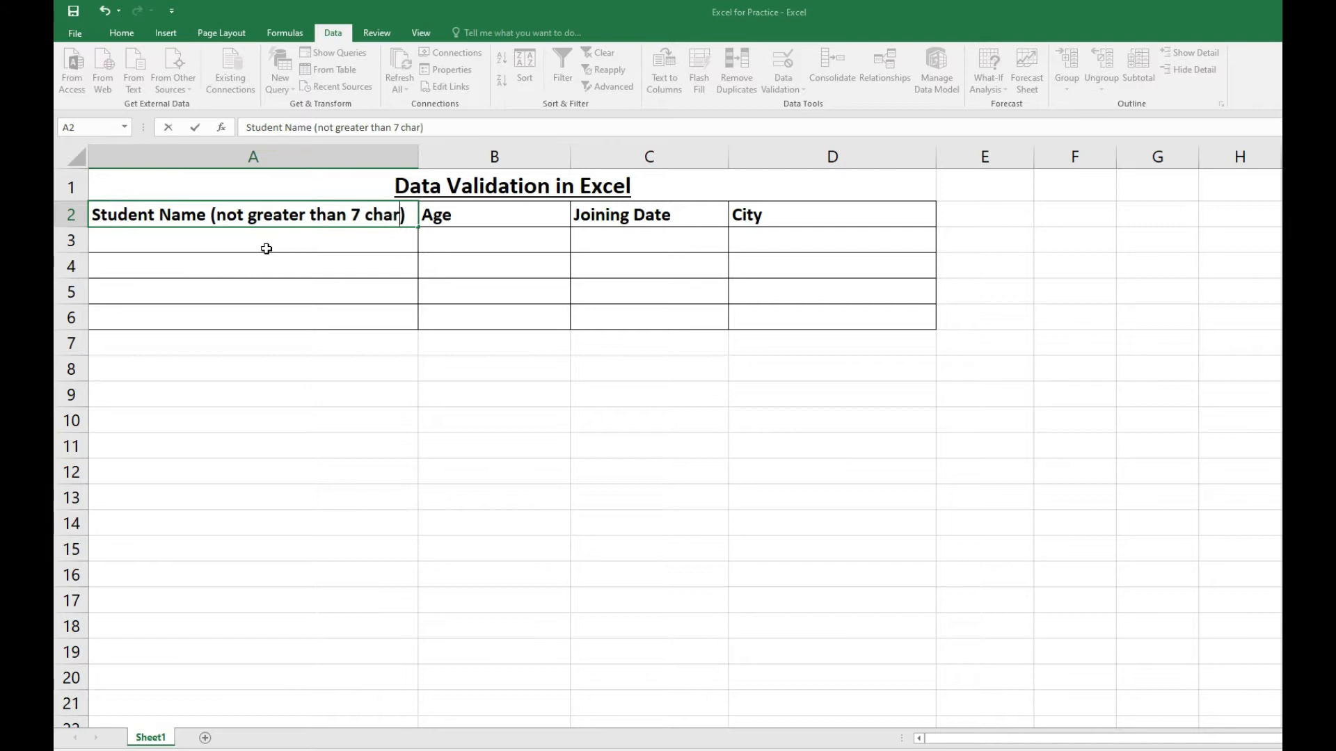
Finish the heading in cell A2 as "Student Name (not greater than 7 char)"
{"action": "left_click", "coordinate": [140, 242]}
{"action": "left_click", "coordinate": [133, 267]}
{"action": "left_click", "coordinate": [127, 317]}
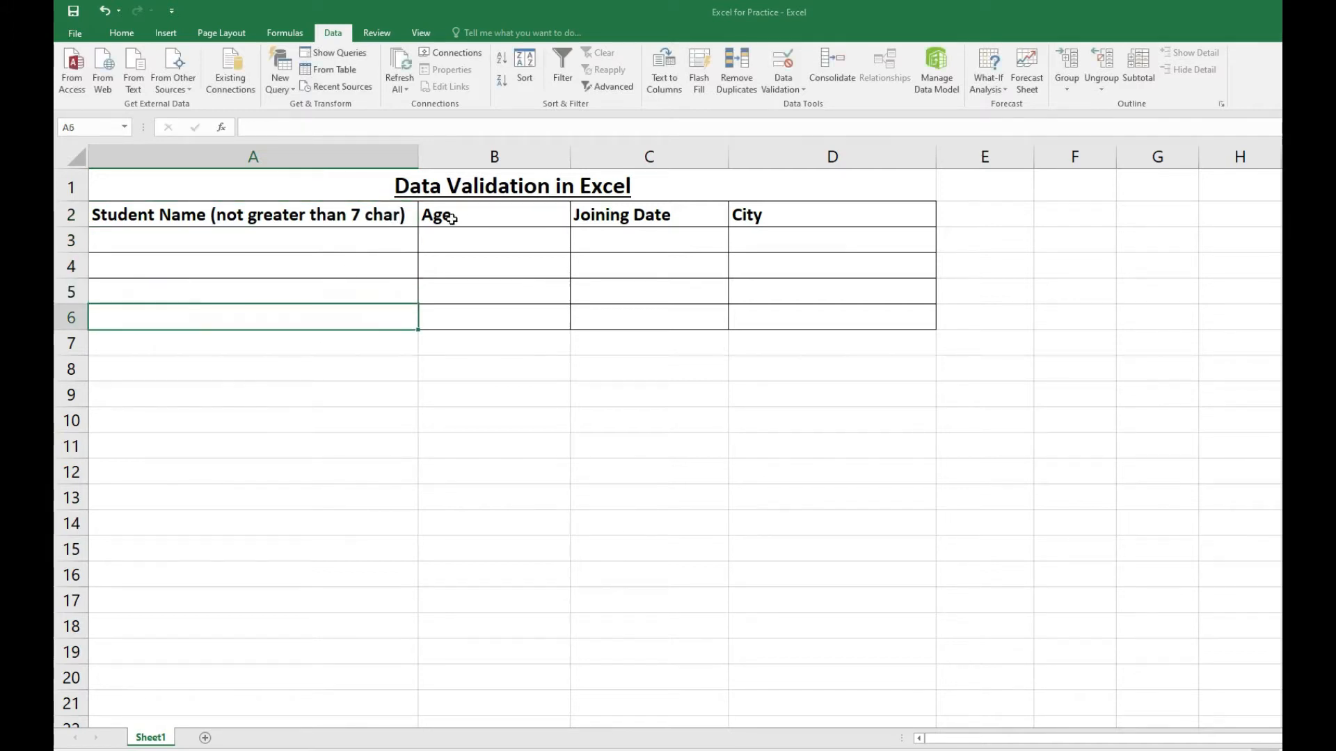
Extend the heading in B2 to "Age (between 20 - 30)" and widen column B to fit it
{"action": "double_click", "coordinate": [475, 220]}
{"action": "type", "text": "()"}
{"action": "key", "text": "Left"}
{"action": "type", "text": "between "}
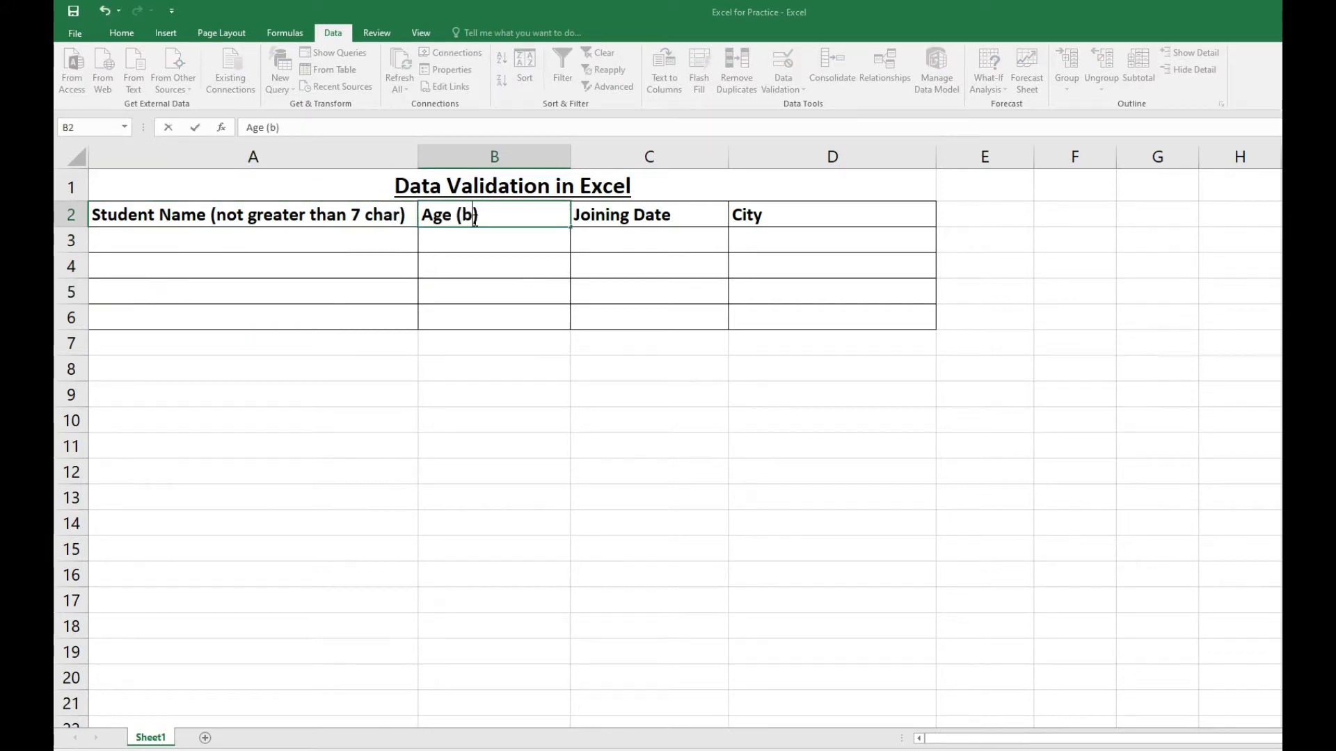
{"action": "type", "text": "20"}
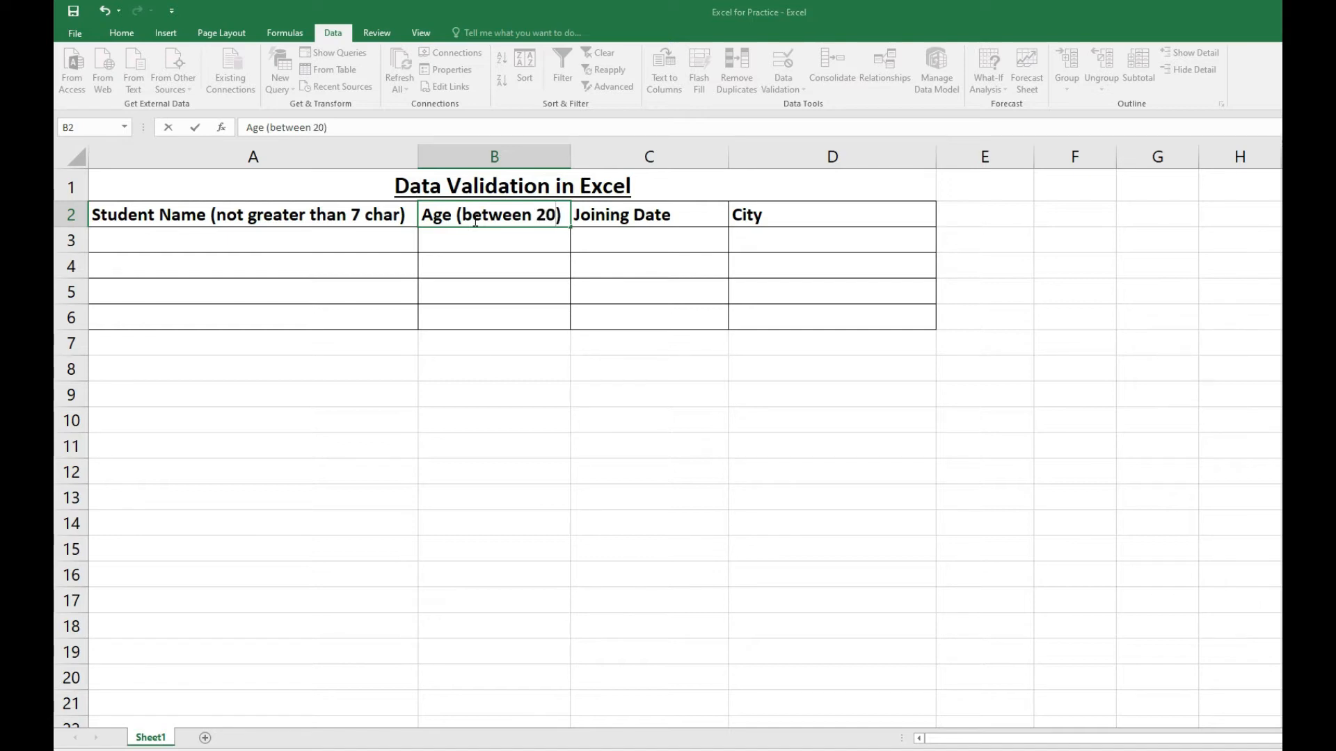
{"action": "type", "text": " - "}
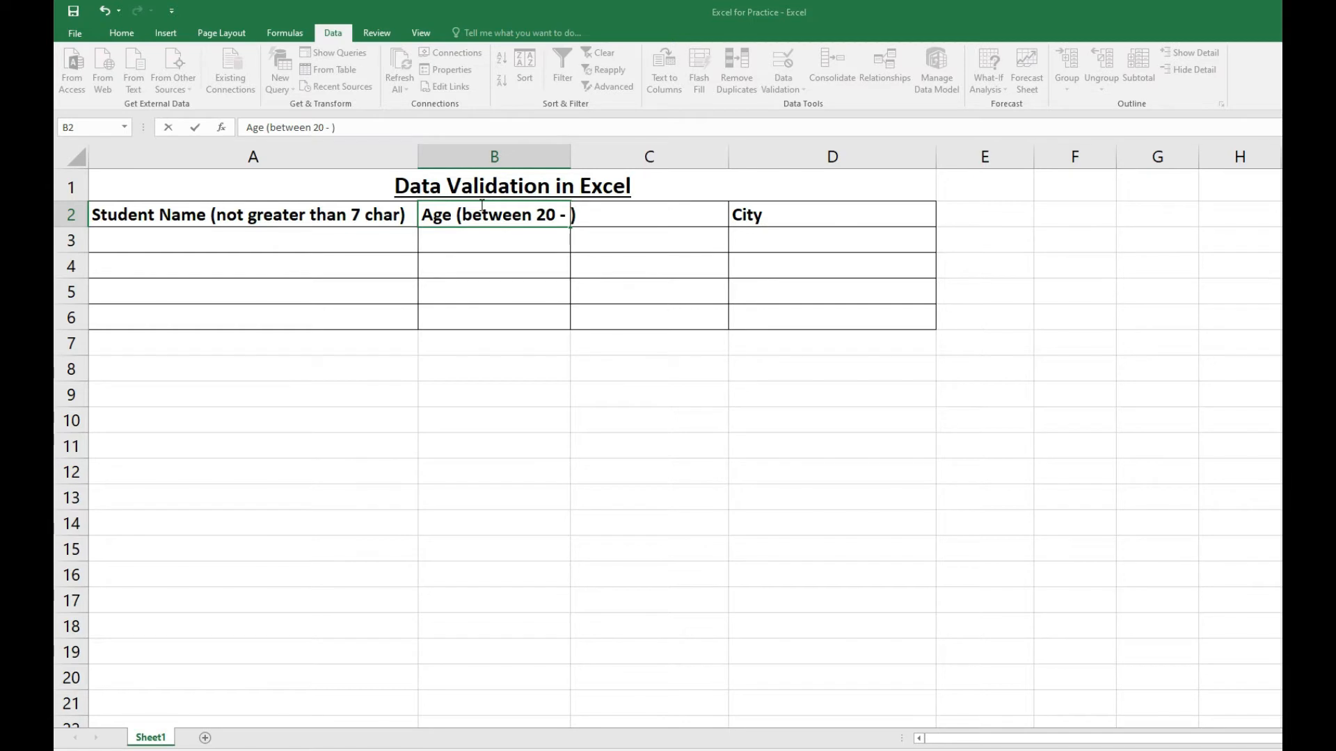
{"action": "type", "text": "30"}
{"action": "key", "text": "Return"}
{"action": "left_click_drag", "start_coordinate": [570, 155], "coordinate": [653, 156]}
Widen column C and extend the heading in C2 to "Joining Date (between 01-06-22)"
{"action": "left_click", "coordinate": [698, 240]}
{"action": "left_click", "coordinate": [741, 216]}
{"action": "left_click", "coordinate": [800, 160]}
{"action": "left_click_drag", "start_coordinate": [811, 159], "coordinate": [934, 160]}
{"action": "double_click", "coordinate": [772, 213]}
{"action": "type", "text": "(between "}
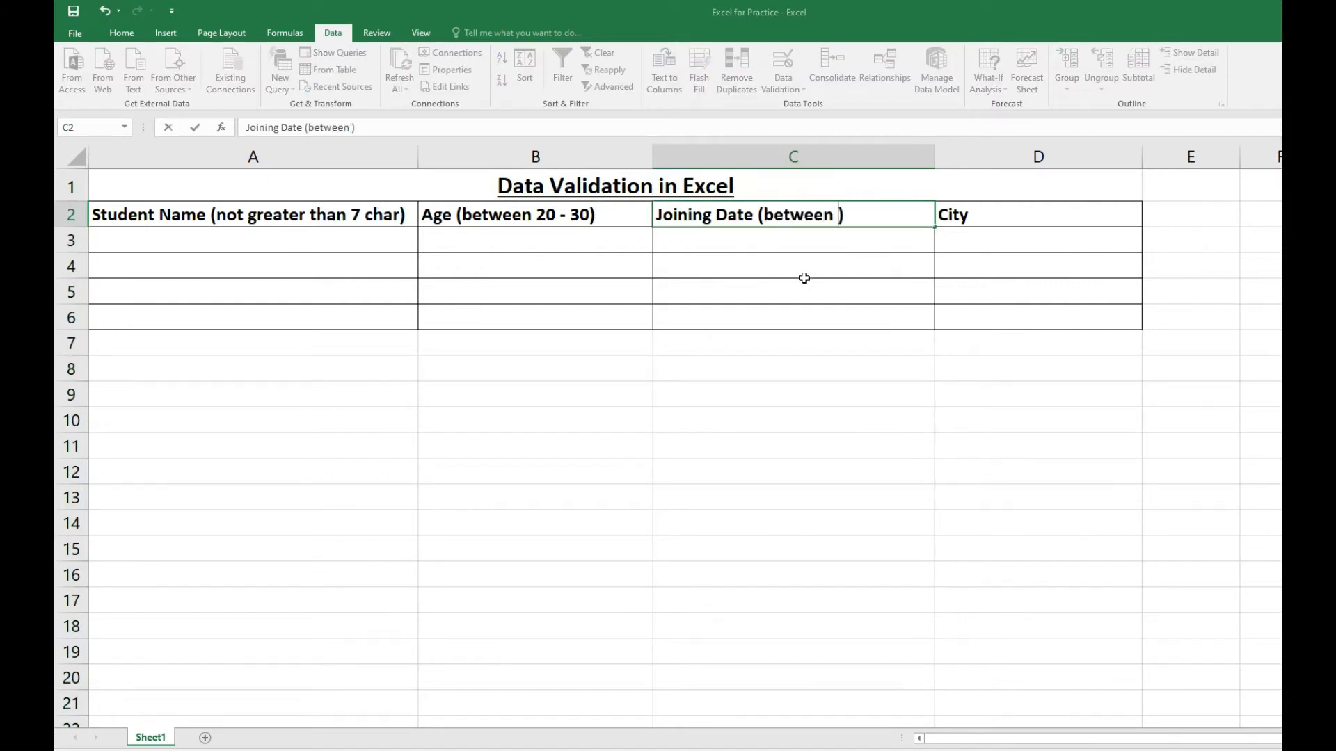
{"action": "type", "text": "06-22"}
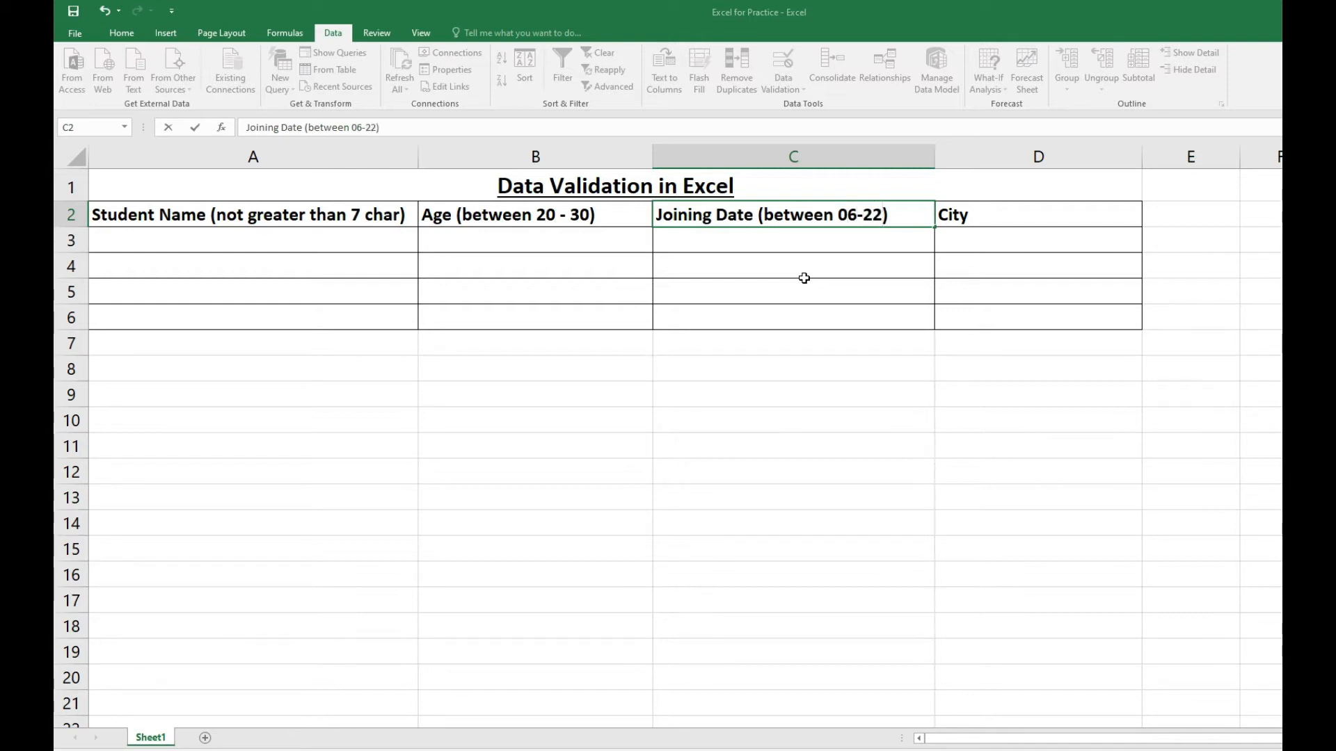
{"action": "key", "text": "Left"}
{"action": "key", "text": "Left"}
{"action": "type", "text": "01-"}
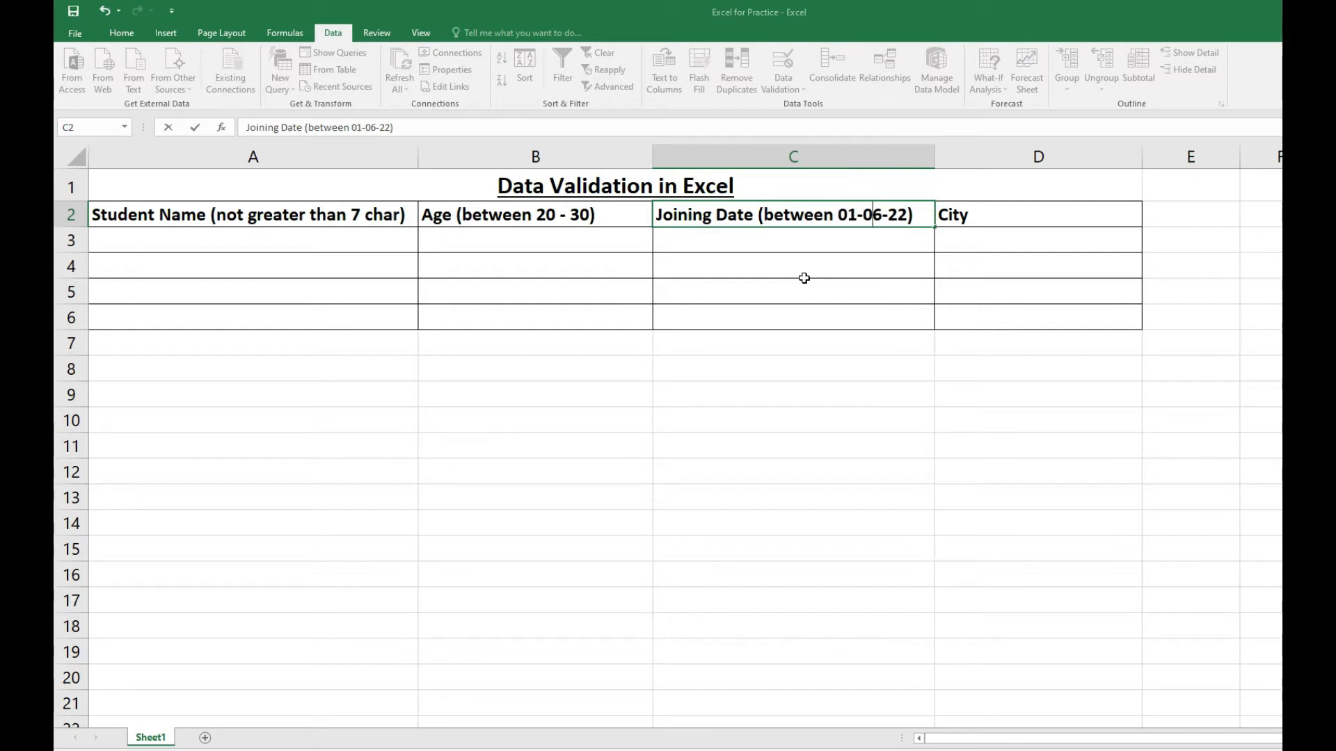
{"action": "key", "text": "Return"}
Widen column C further and add the end date 30-06-22 inside the brackets of the Joining Date heading
{"action": "left_click", "coordinate": [931, 158]}
{"action": "left_click_drag", "start_coordinate": [936, 164], "coordinate": [1001, 191]}
{"action": "double_click", "coordinate": [912, 217]}
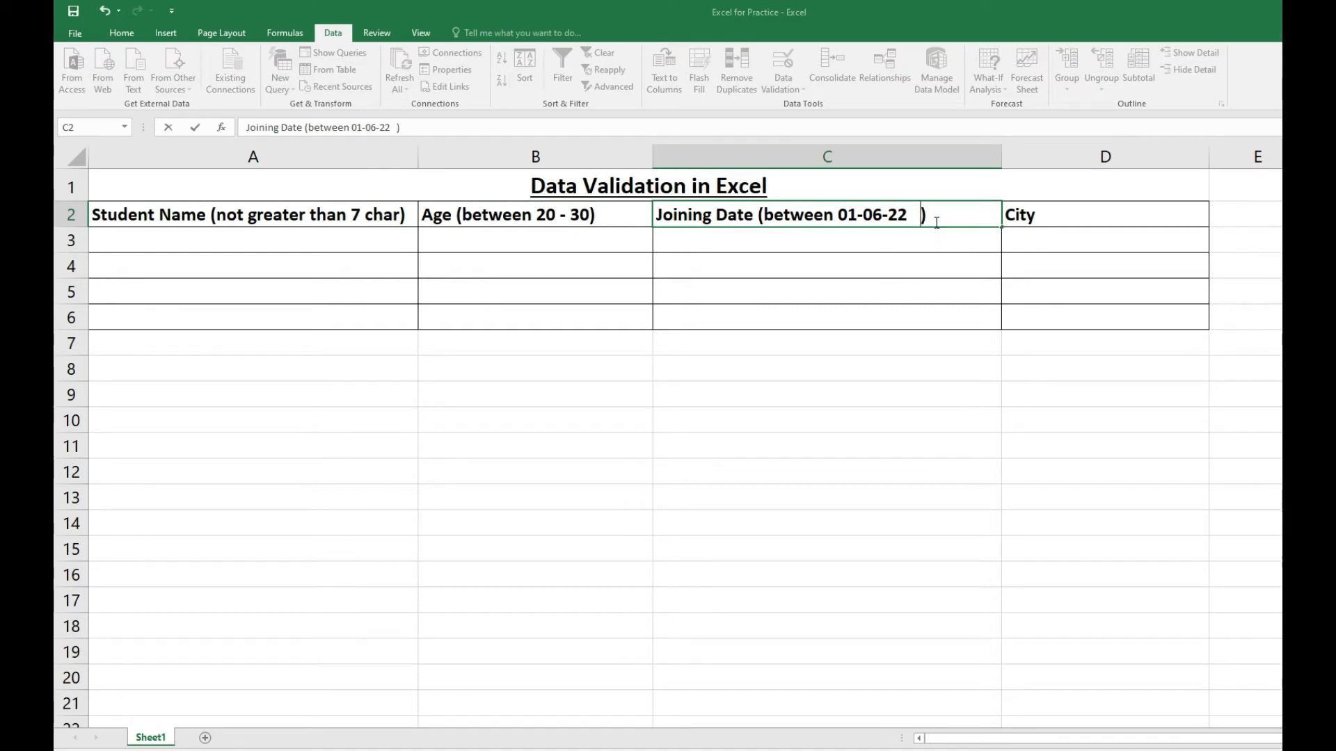
{"action": "type", "text": "30-06-22"}
Extend the heading in D2 to "City (must be 4 cities)"
{"action": "left_click", "coordinate": [1082, 216]}
{"action": "type", "text": "()must be 4 cit"}
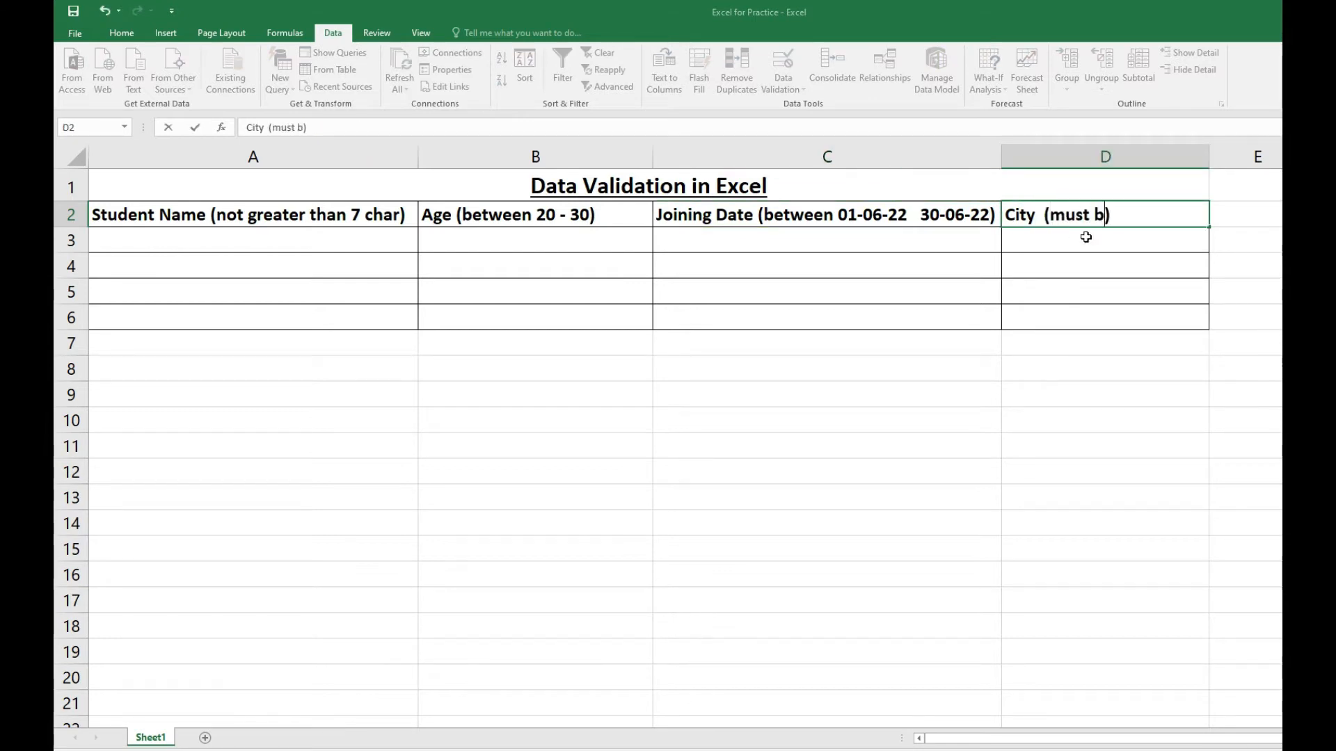
{"action": "type", "text": "ies"}
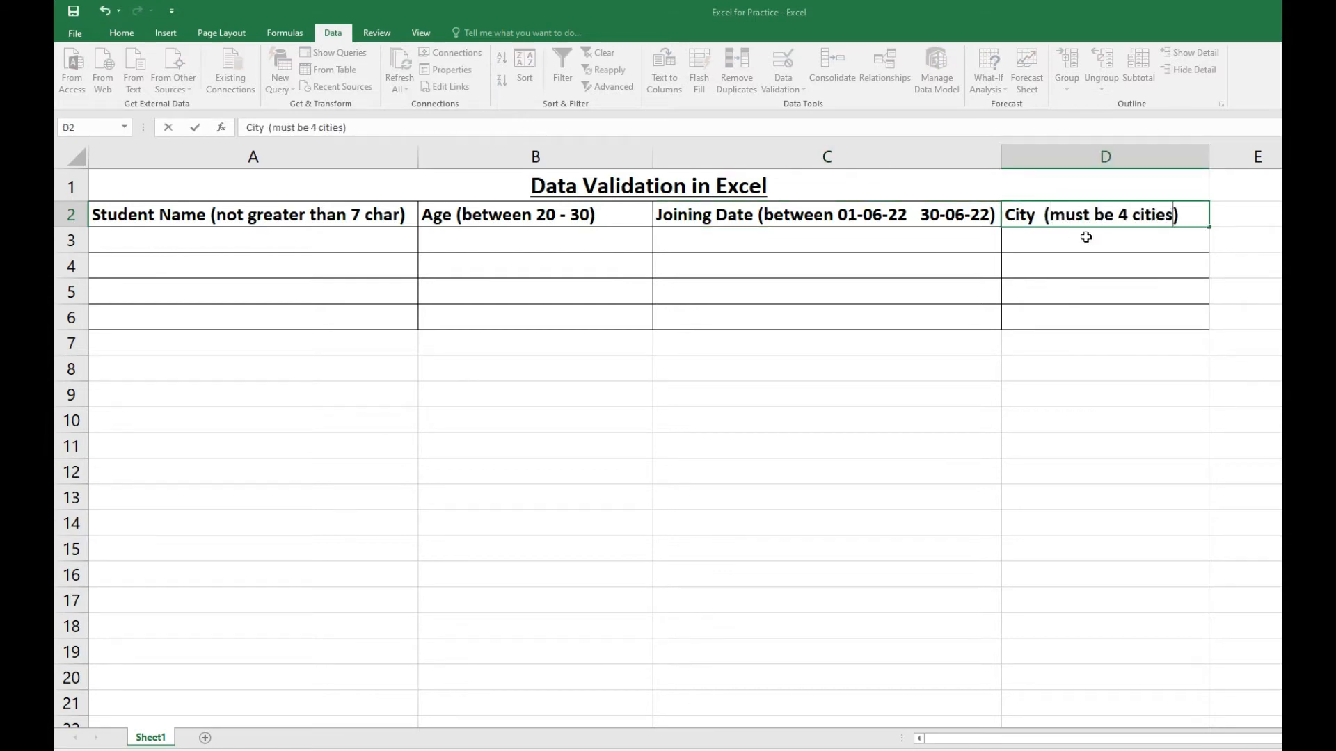
{"action": "left_click", "coordinate": [136, 242]}
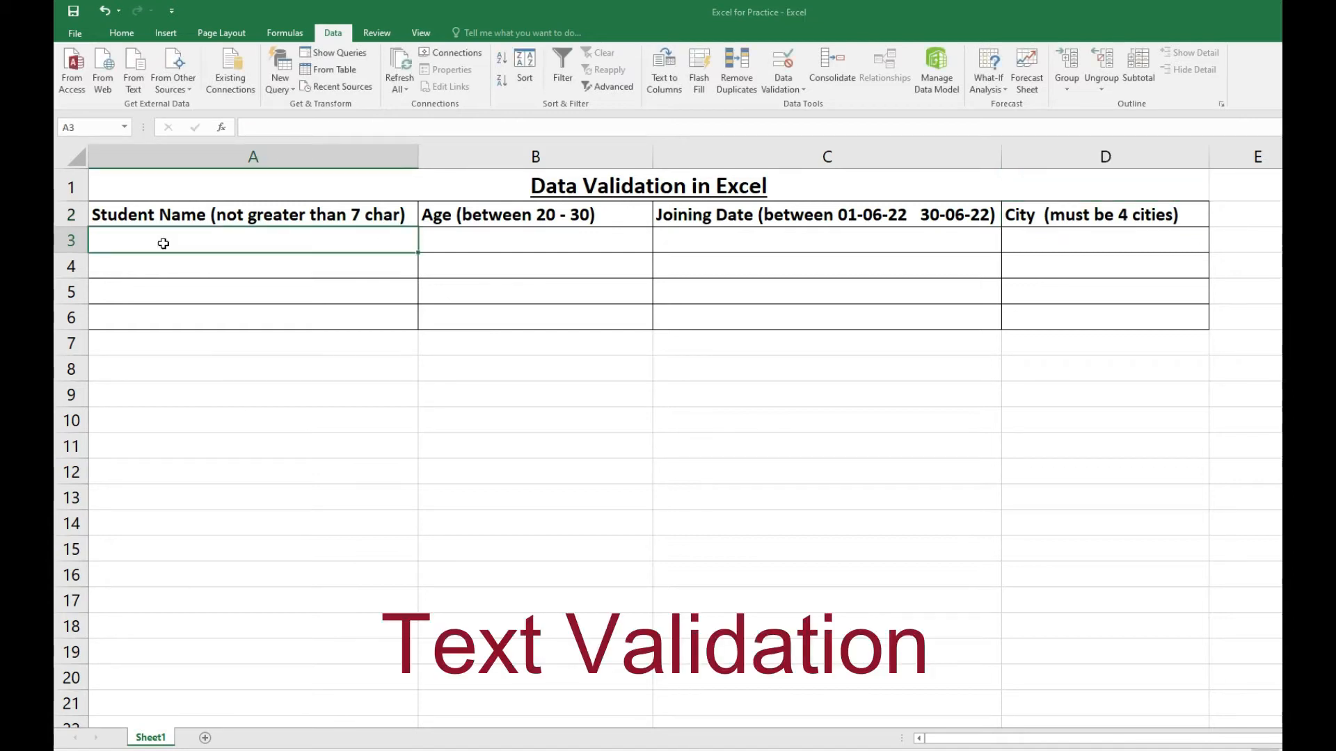
Start a data validation rule for cells A3:A7 that allows Text length
{"action": "left_click", "coordinate": [158, 215]}
{"action": "left_click", "coordinate": [144, 237]}
{"action": "left_click_drag", "start_coordinate": [143, 236], "coordinate": [169, 345]}
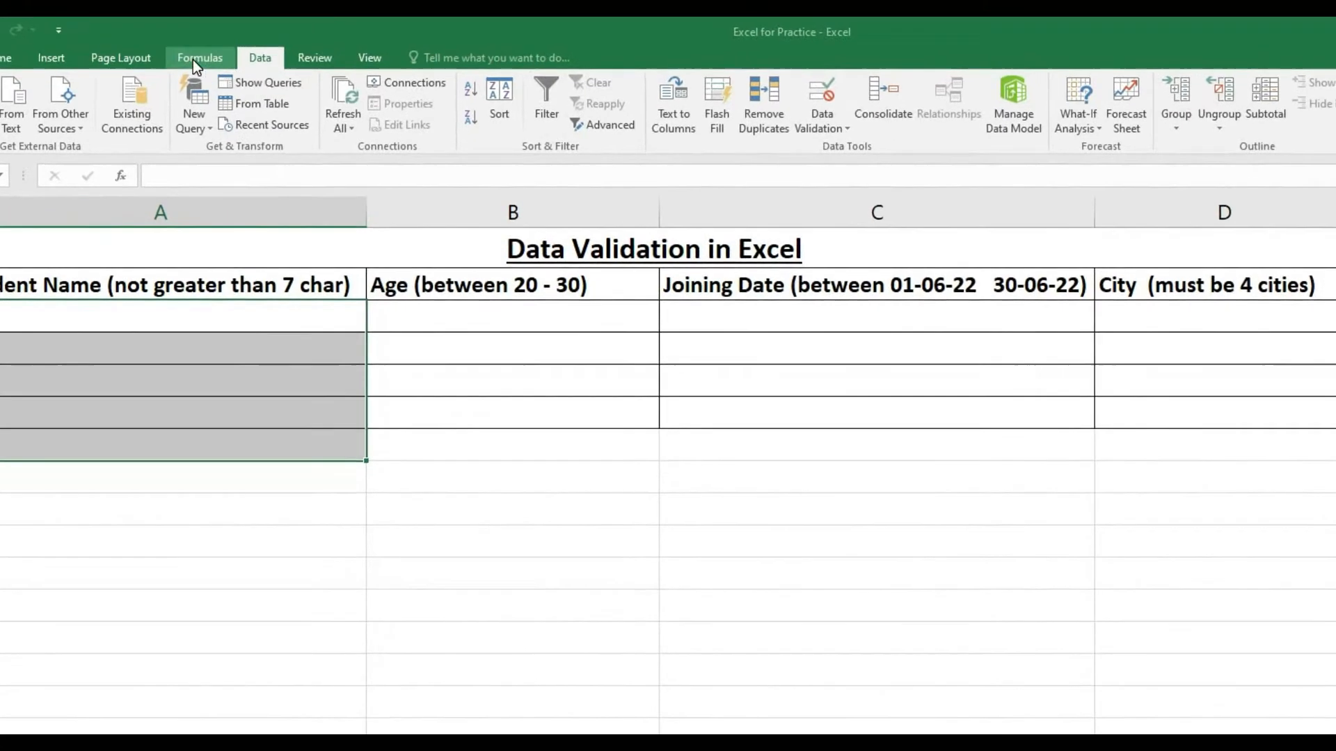
{"action": "left_click", "coordinate": [199, 58]}
{"action": "left_click", "coordinate": [260, 58]}
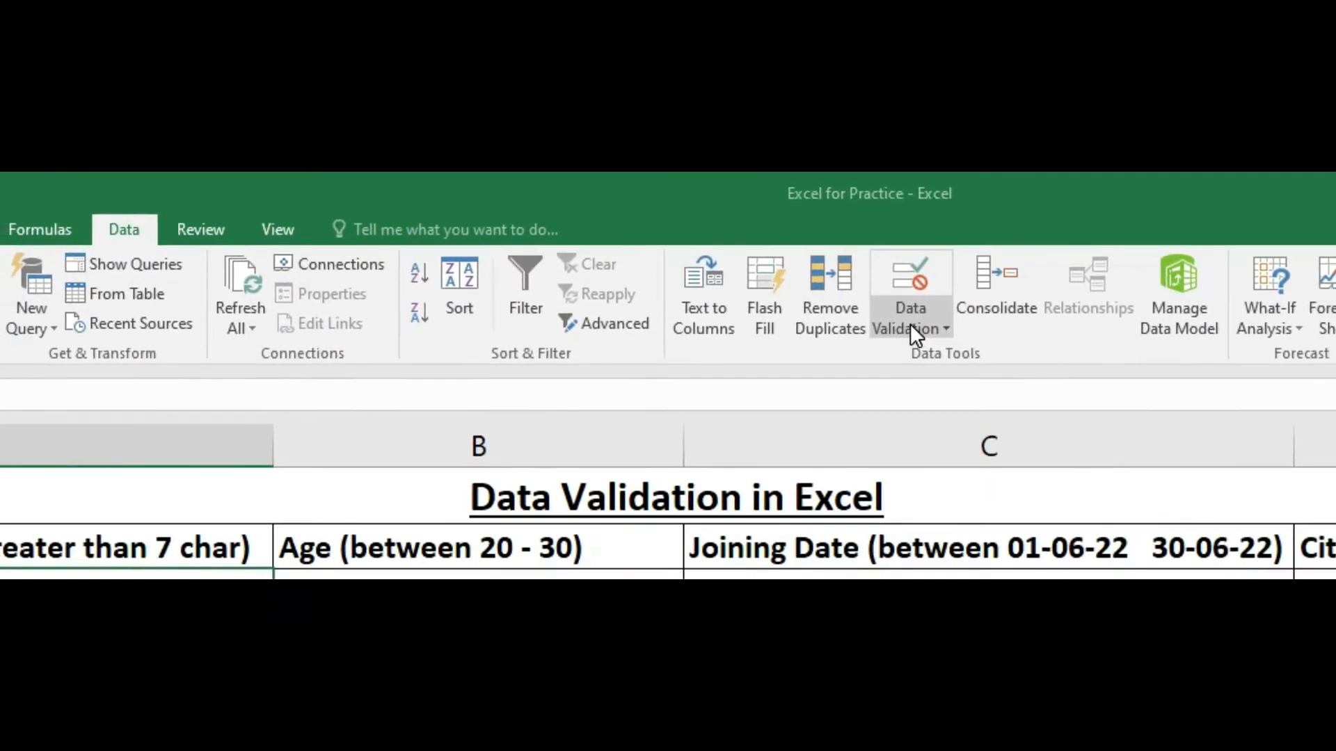
{"action": "left_click", "coordinate": [908, 332]}
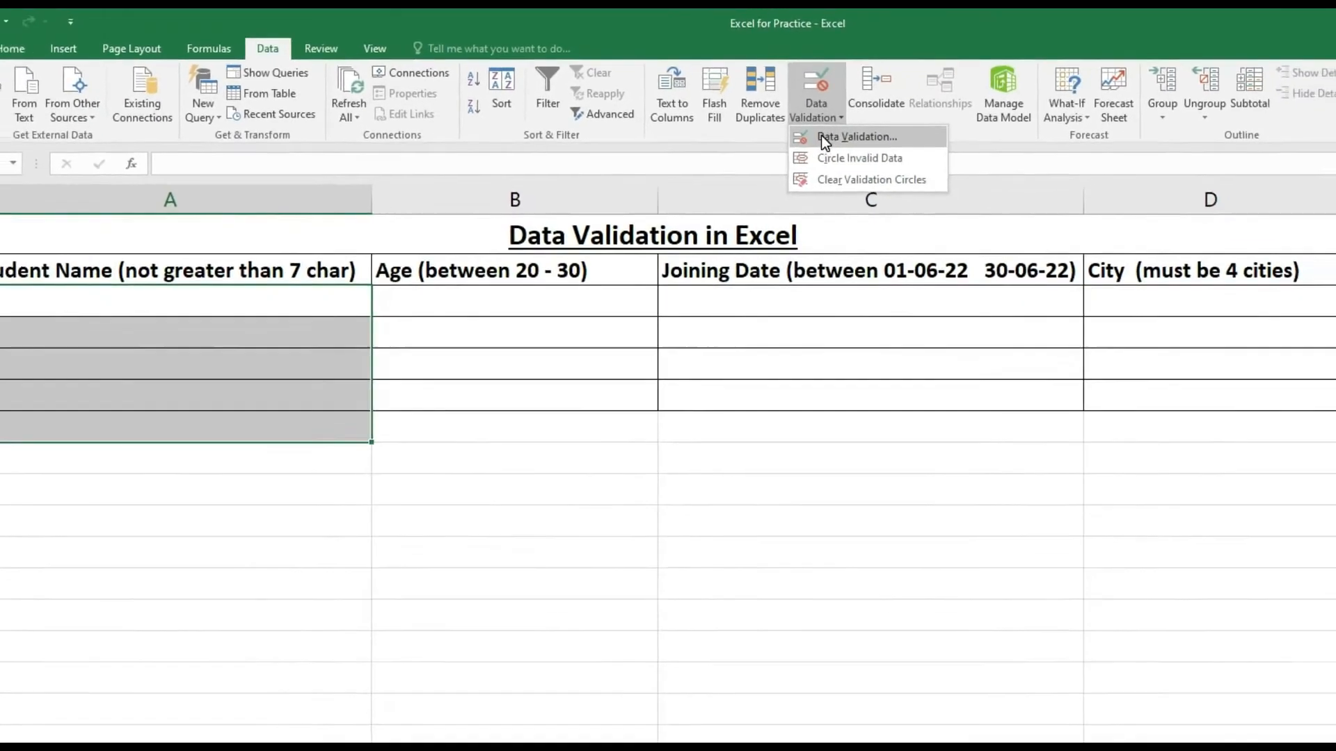
{"action": "left_click", "coordinate": [824, 140]}
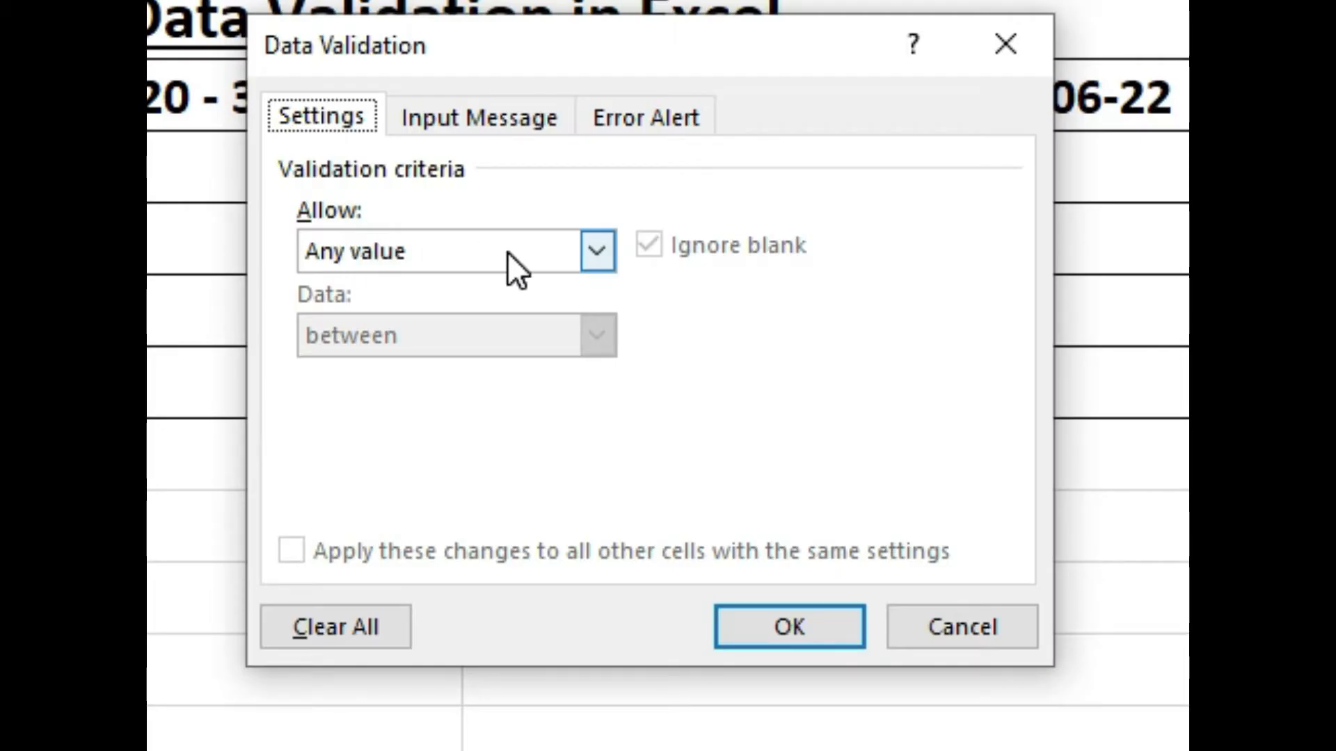
{"action": "left_click", "coordinate": [507, 252]}
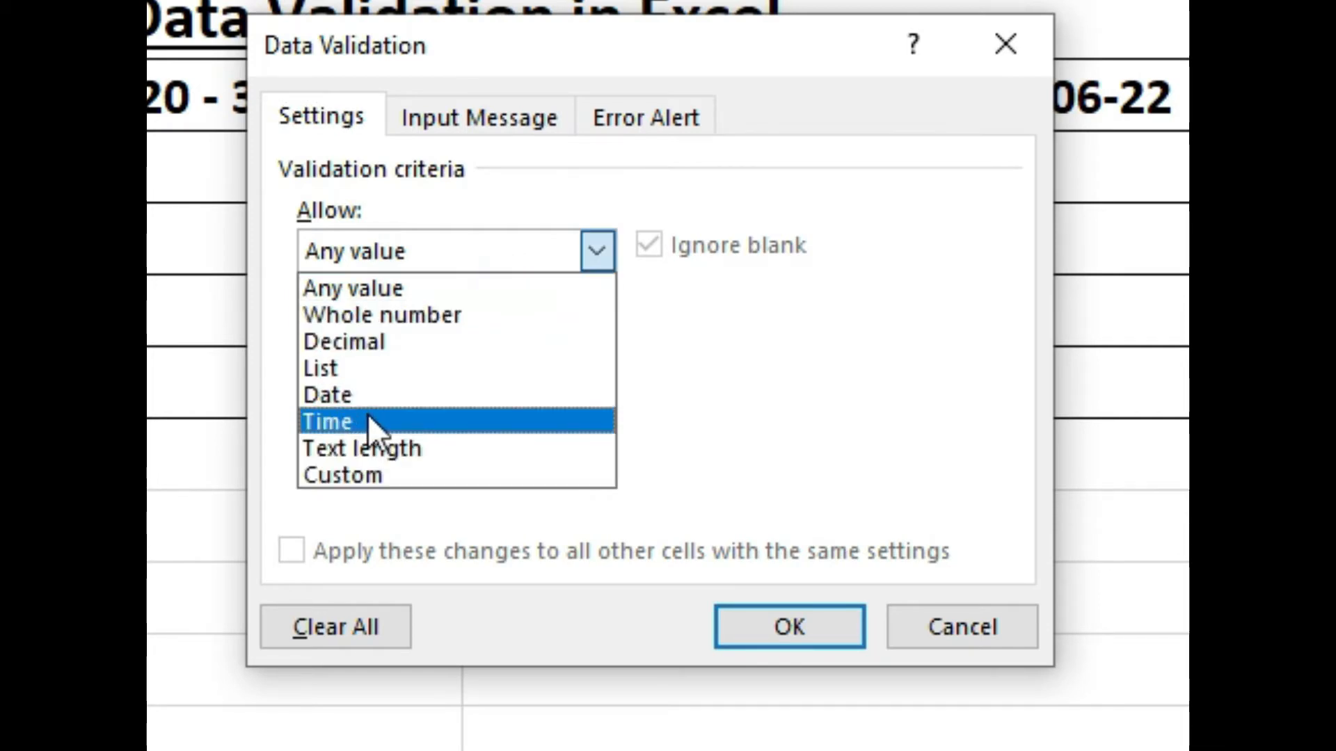
{"action": "left_click", "coordinate": [408, 449]}
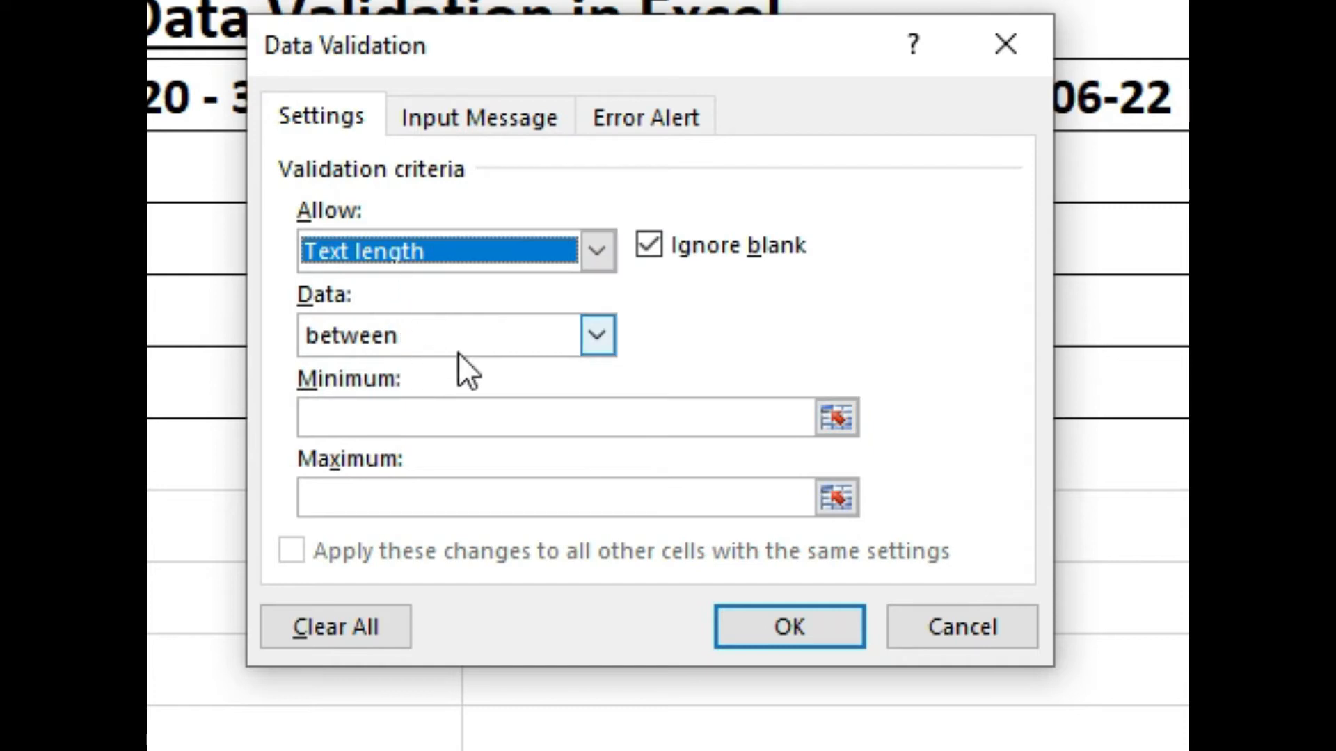
Limit the text length to between a minimum of 0 and a maximum of 7
{"action": "left_click", "coordinate": [432, 414]}
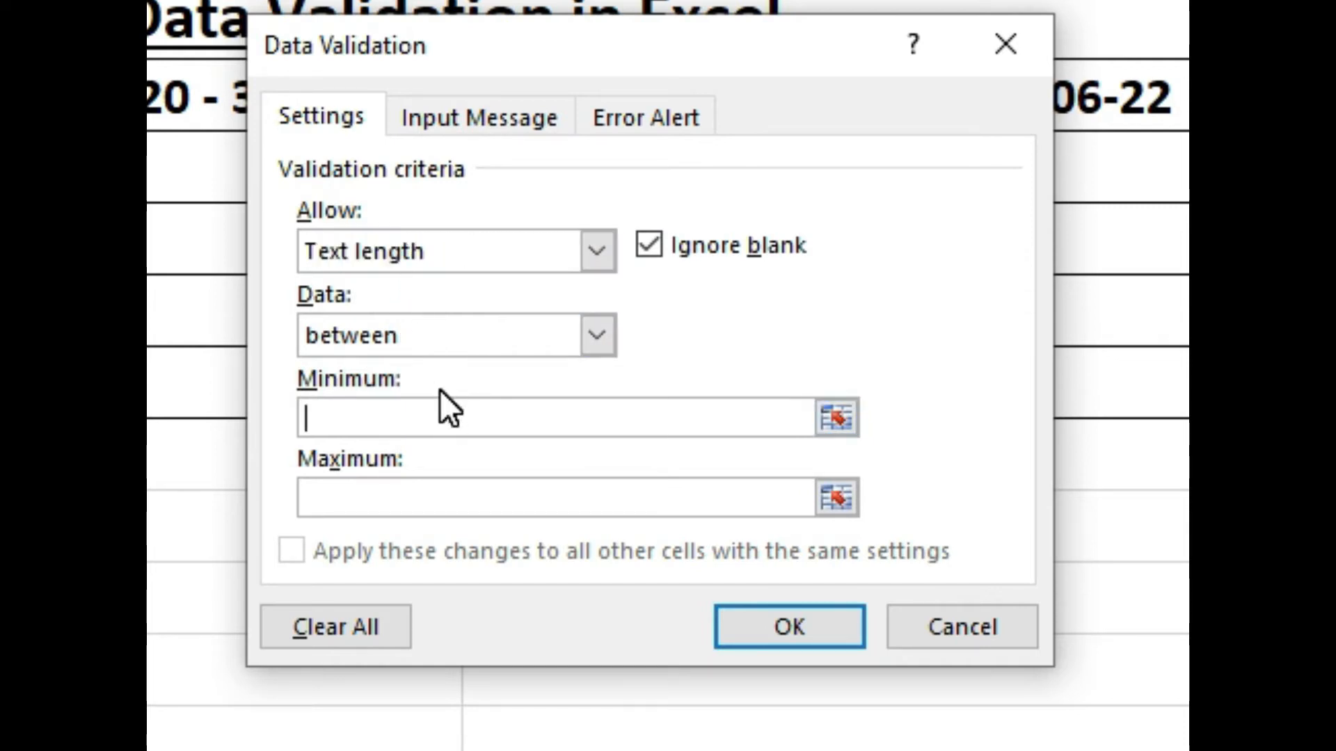
{"action": "type", "text": "3"}
{"action": "left_click", "coordinate": [376, 504]}
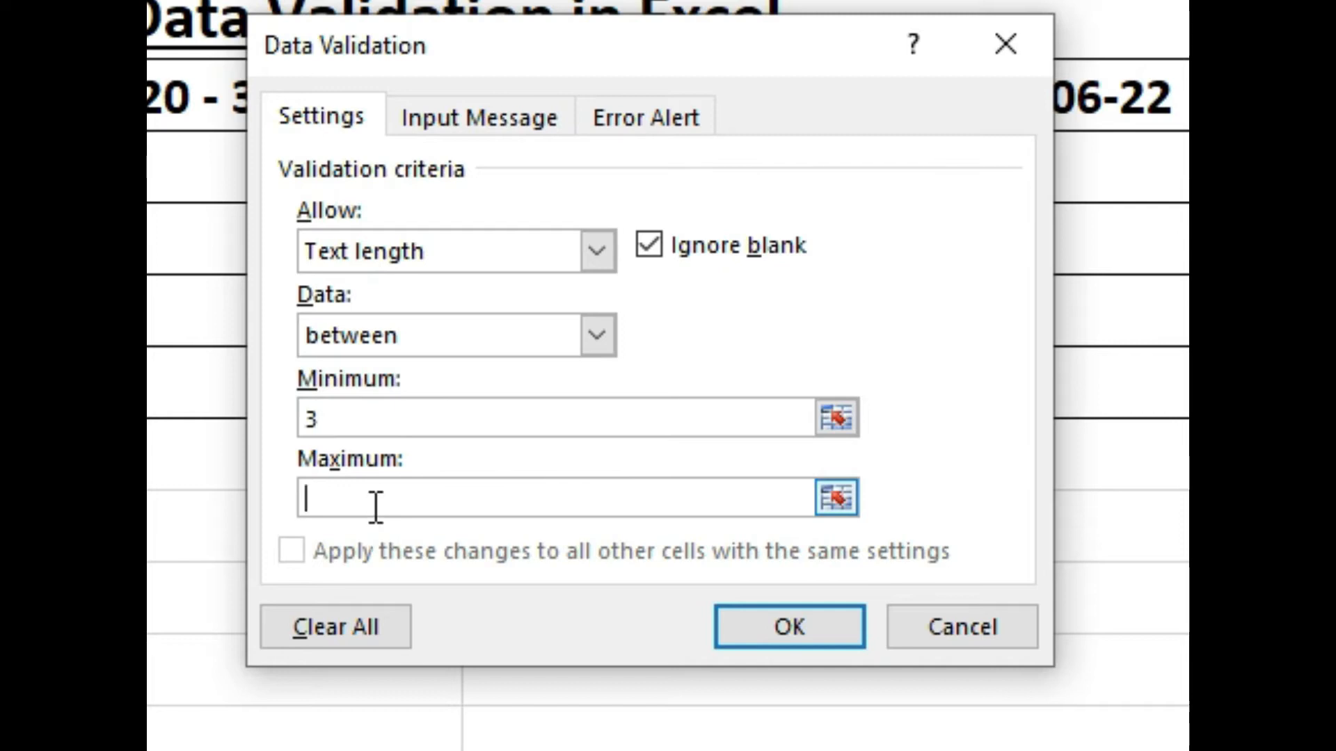
{"action": "type", "text": "7"}
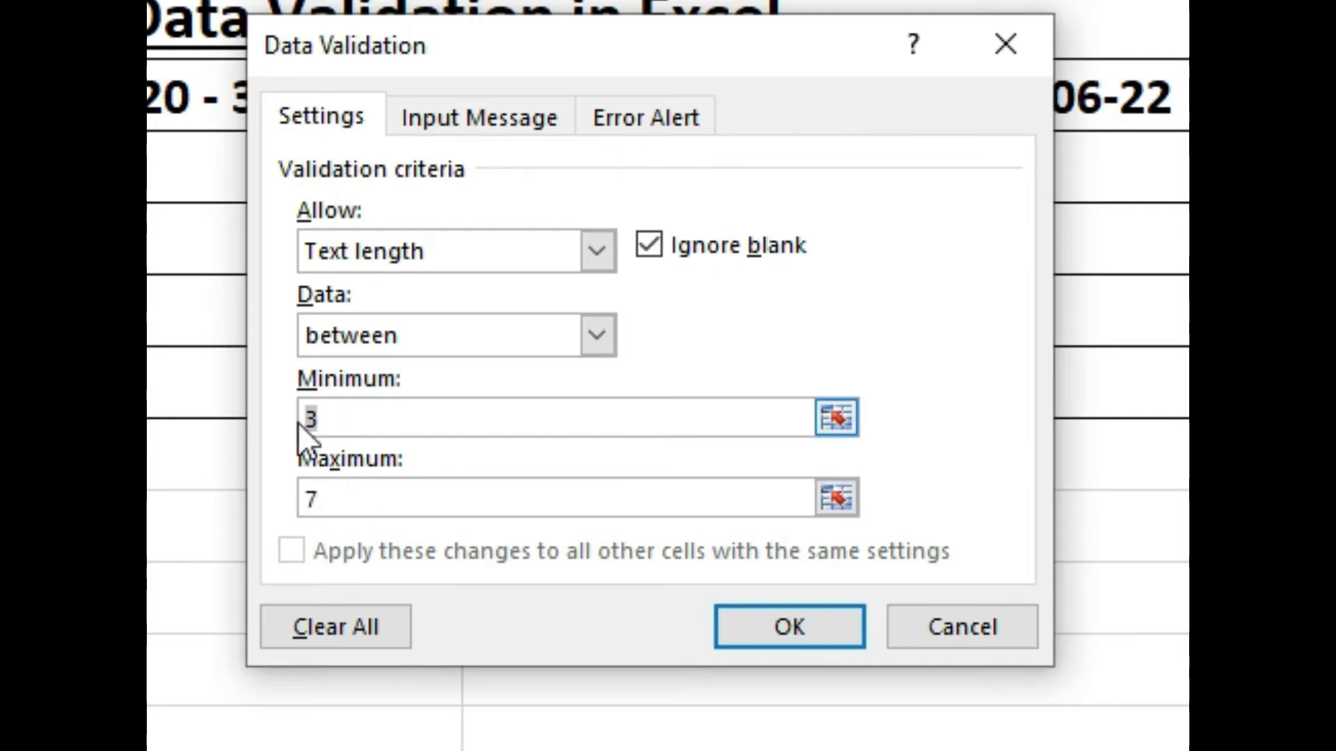
{"action": "left_click_drag", "start_coordinate": [358, 423], "coordinate": [264, 424]}
{"action": "type", "text": "0"}
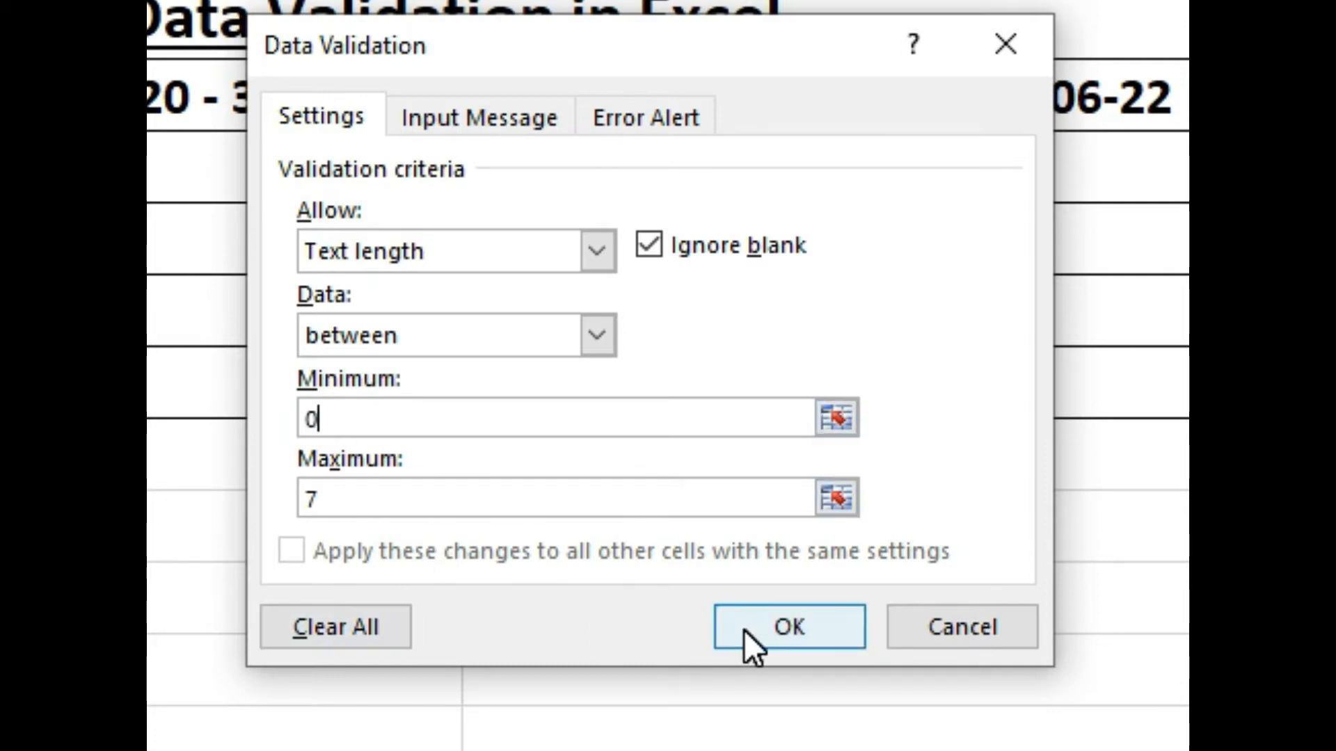
Give the rule an error alert with the Stop style and the title "Text Error"
{"action": "left_click", "coordinate": [428, 128]}
{"action": "left_click", "coordinate": [658, 129]}
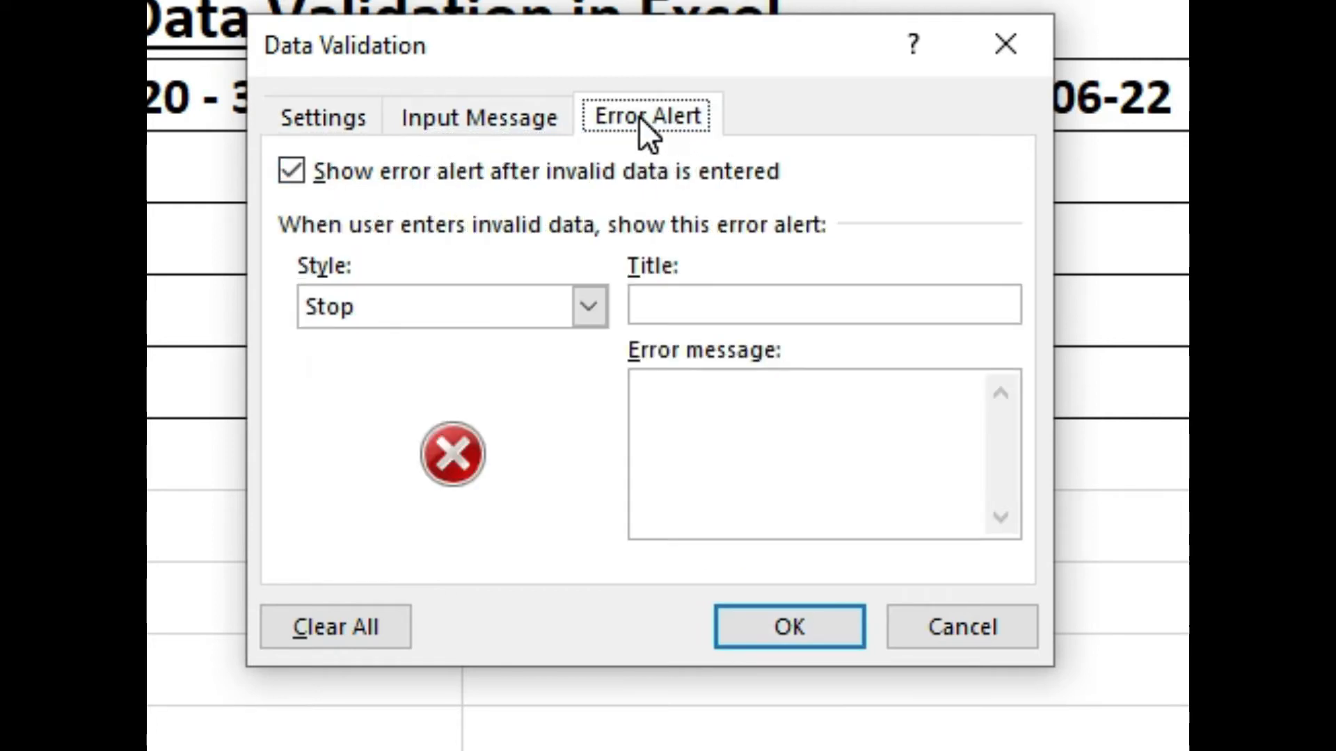
{"action": "left_click", "coordinate": [371, 301]}
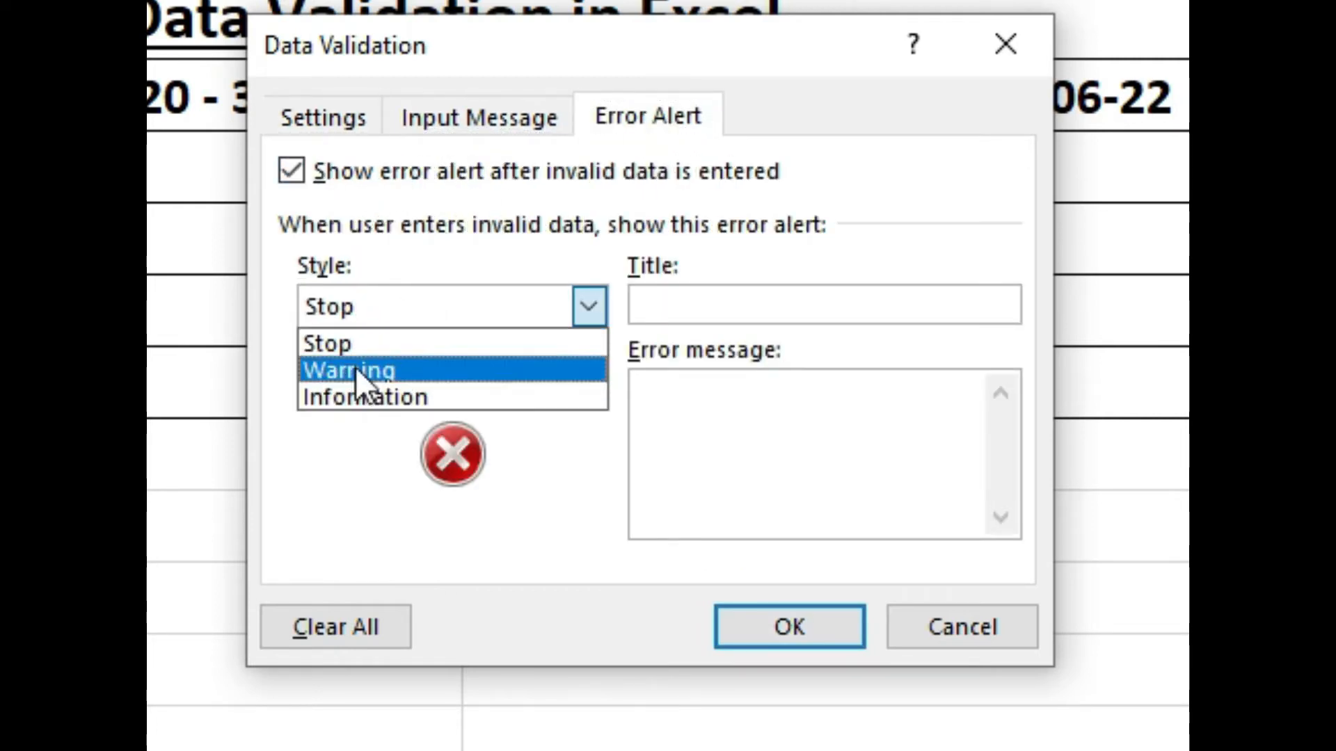
{"action": "left_click", "coordinate": [381, 343]}
{"action": "left_click", "coordinate": [697, 306]}
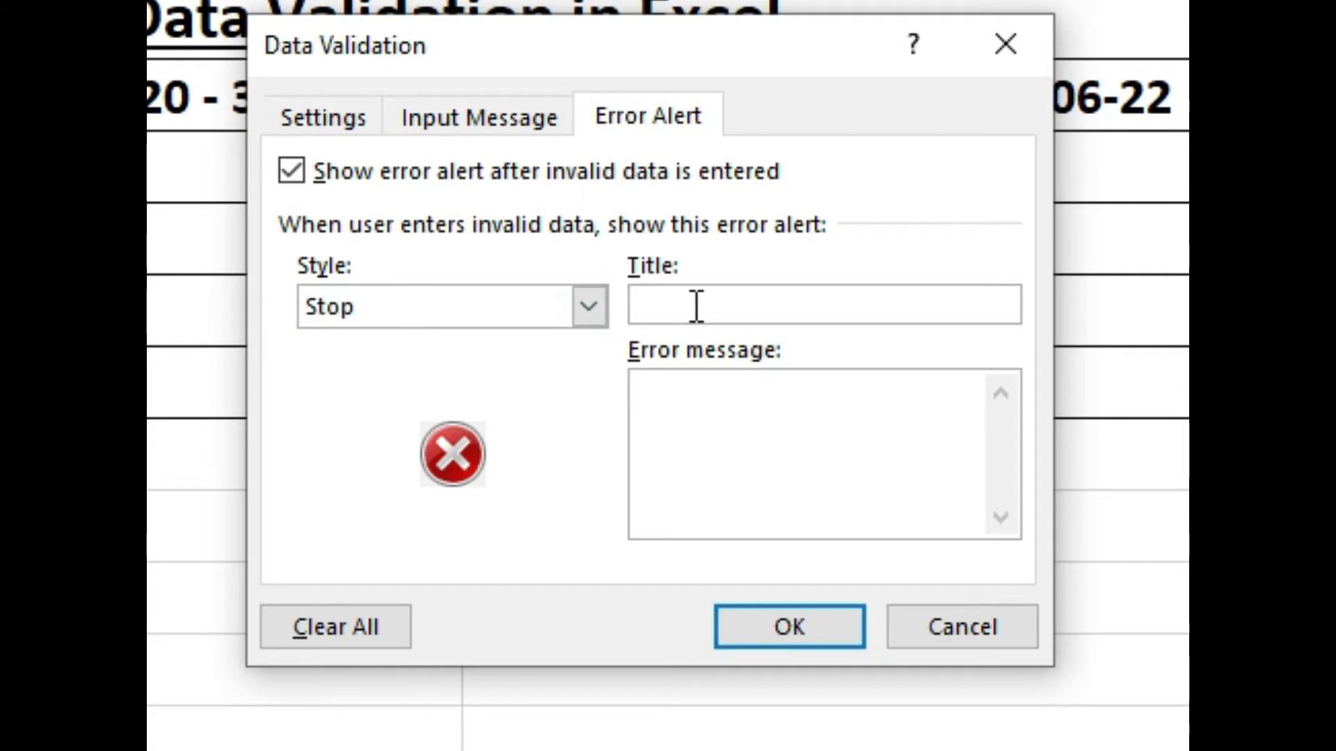
{"action": "type", "text": "Text"}
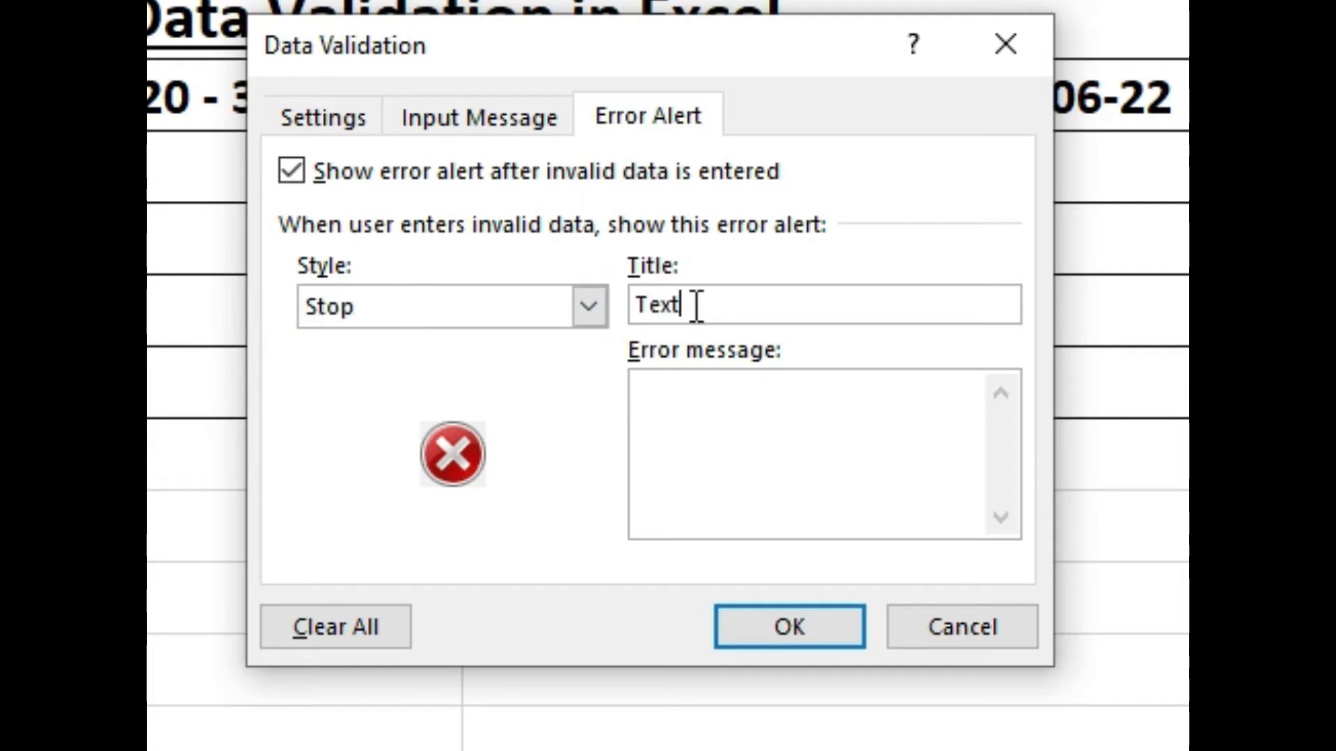
{"action": "type", "text": " Error"}
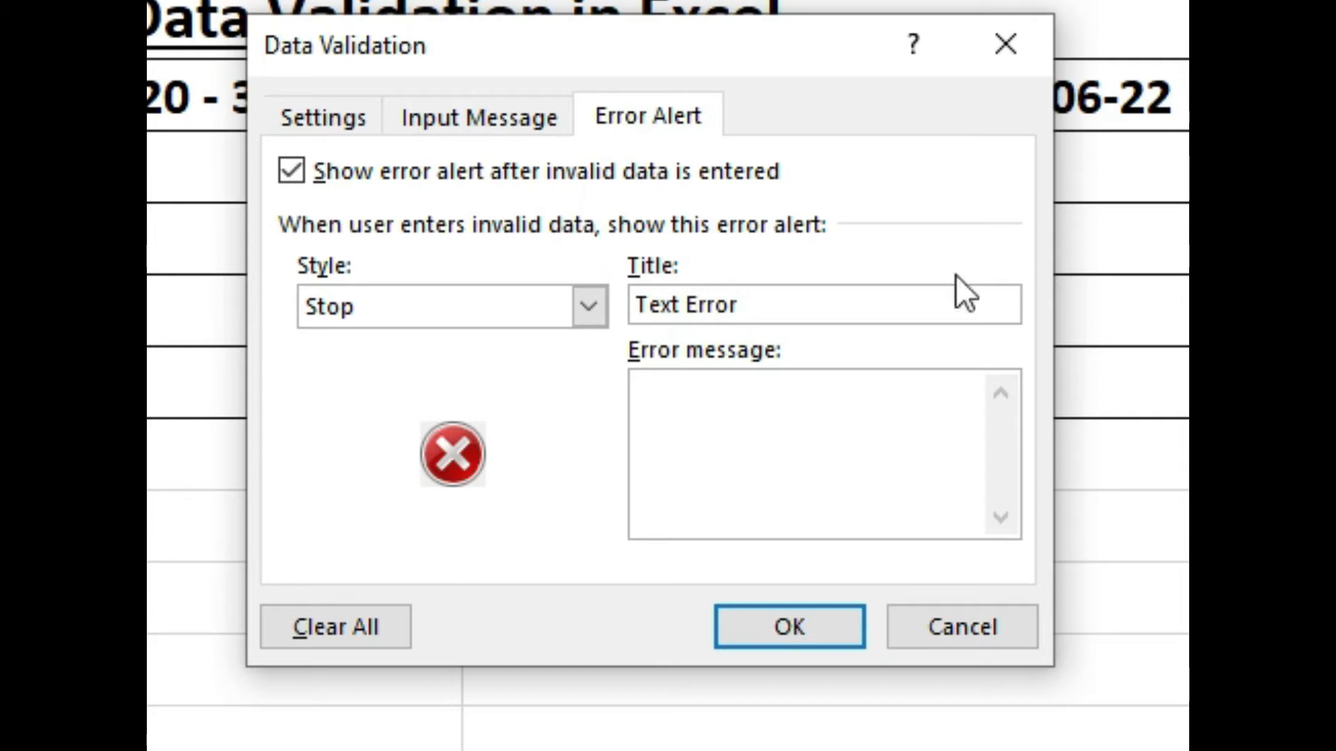
Set the error message to "Name should be upto 7 charecters" and apply the validation rule
{"action": "left_click", "coordinate": [758, 397]}
{"action": "type", "text": "Text sho"}
{"action": "key", "text": "BackSpace"}
{"action": "key", "text": "BackSpace"}
{"action": "key", "text": "BackSpace"}
{"action": "key", "text": "BackSpace"}
{"action": "key", "text": "BackSpace"}
{"action": "key", "text": "BackSpace"}
{"action": "key", "text": "BackSpace"}
{"action": "key", "text": "BackSpace"}
{"action": "type", "text": "Name should be "}
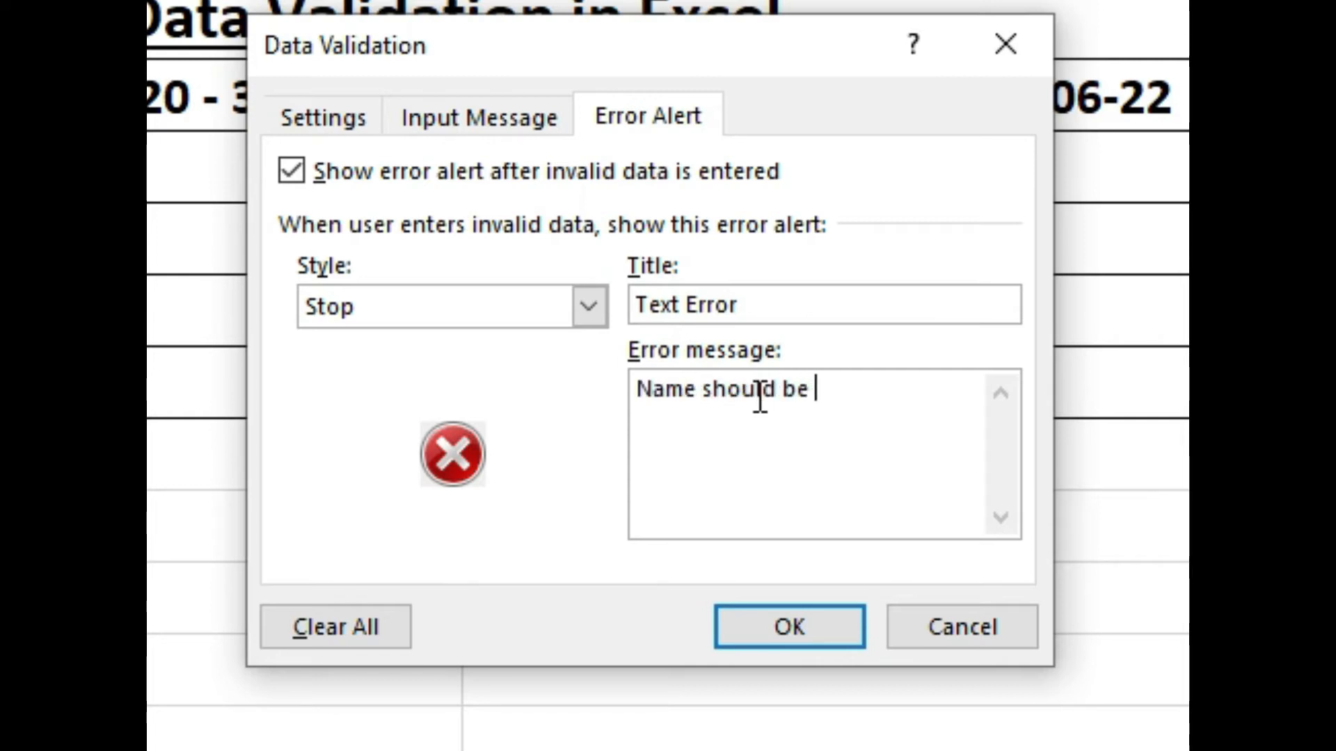
{"action": "type", "text": "upto 7 charecters"}
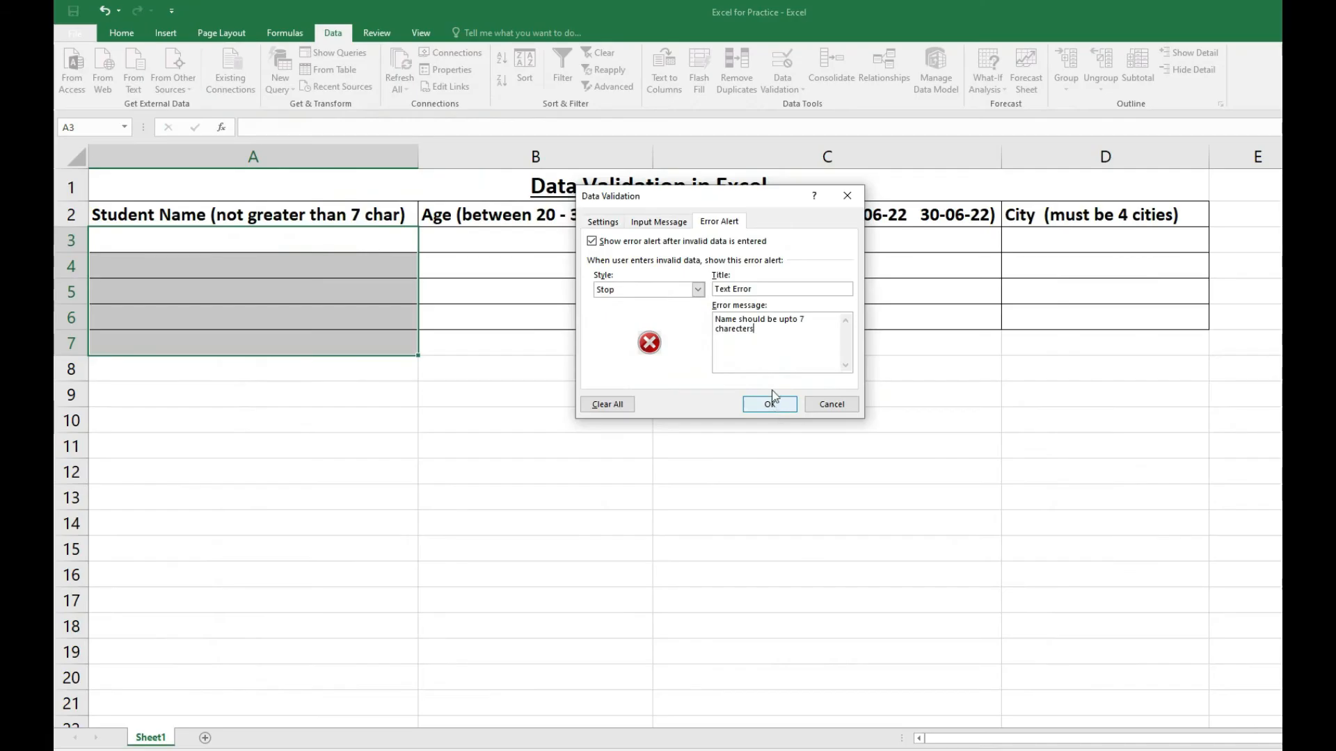
{"action": "left_click", "coordinate": [746, 407]}
Enter a student's first name of no more than 7 characters in cell A3
{"action": "left_click", "coordinate": [171, 242]}
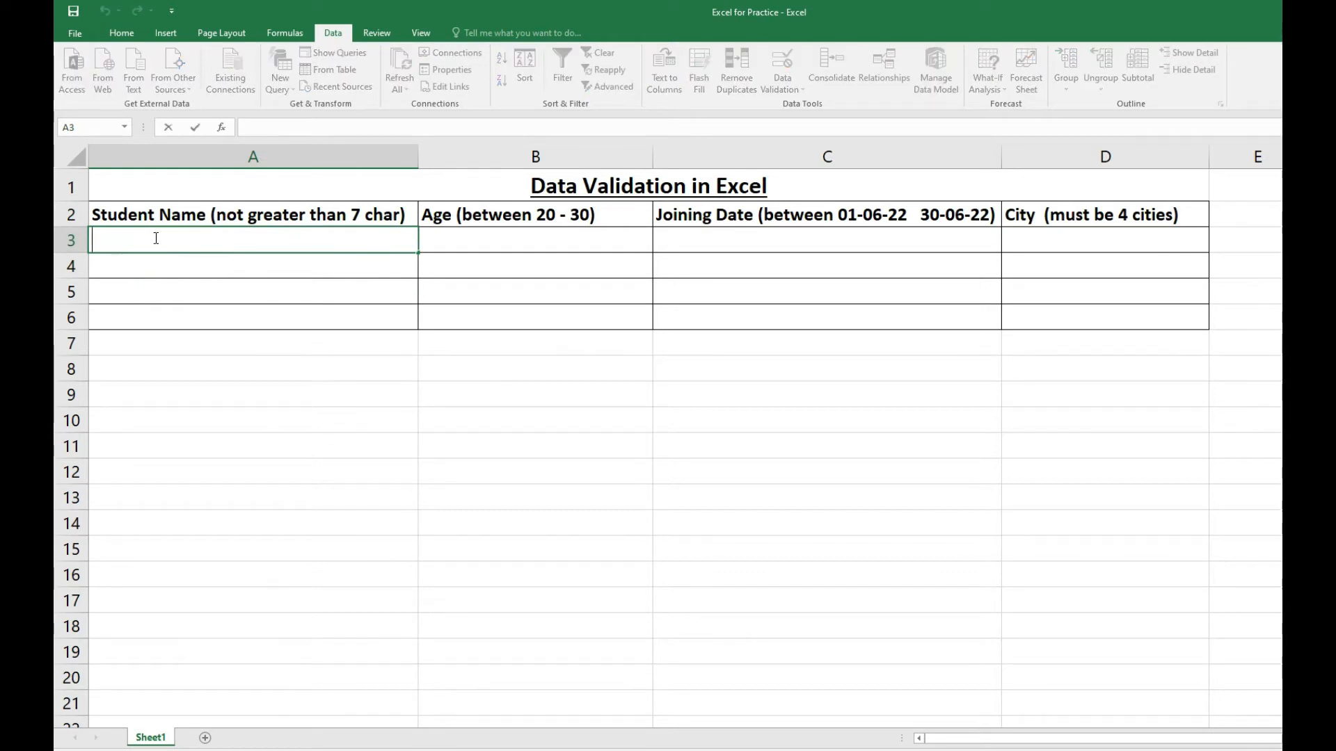
{"action": "type", "text": "qw"}
{"action": "double_click", "coordinate": [105, 240]}
{"action": "type", "text": "Nasir"}
{"action": "left_click_drag", "start_coordinate": [105, 243], "coordinate": [92, 243]}
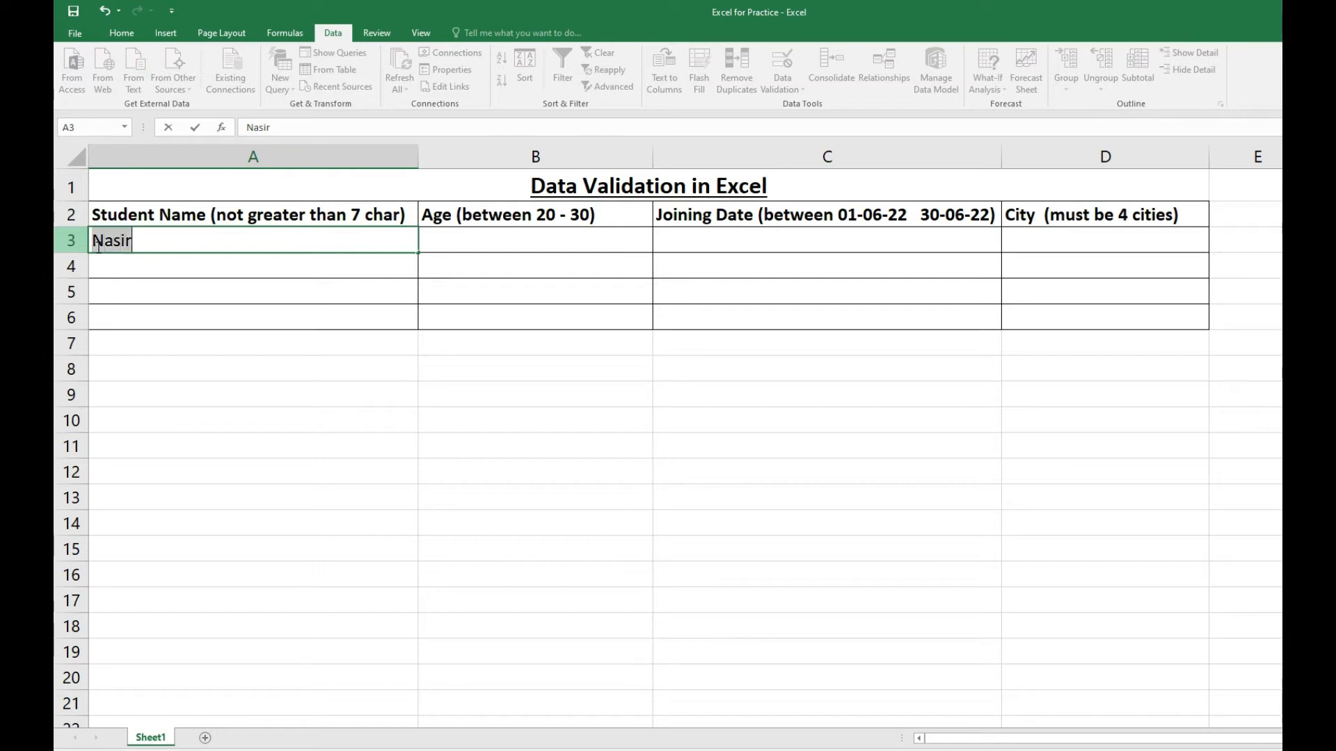
{"action": "left_click", "coordinate": [99, 246]}
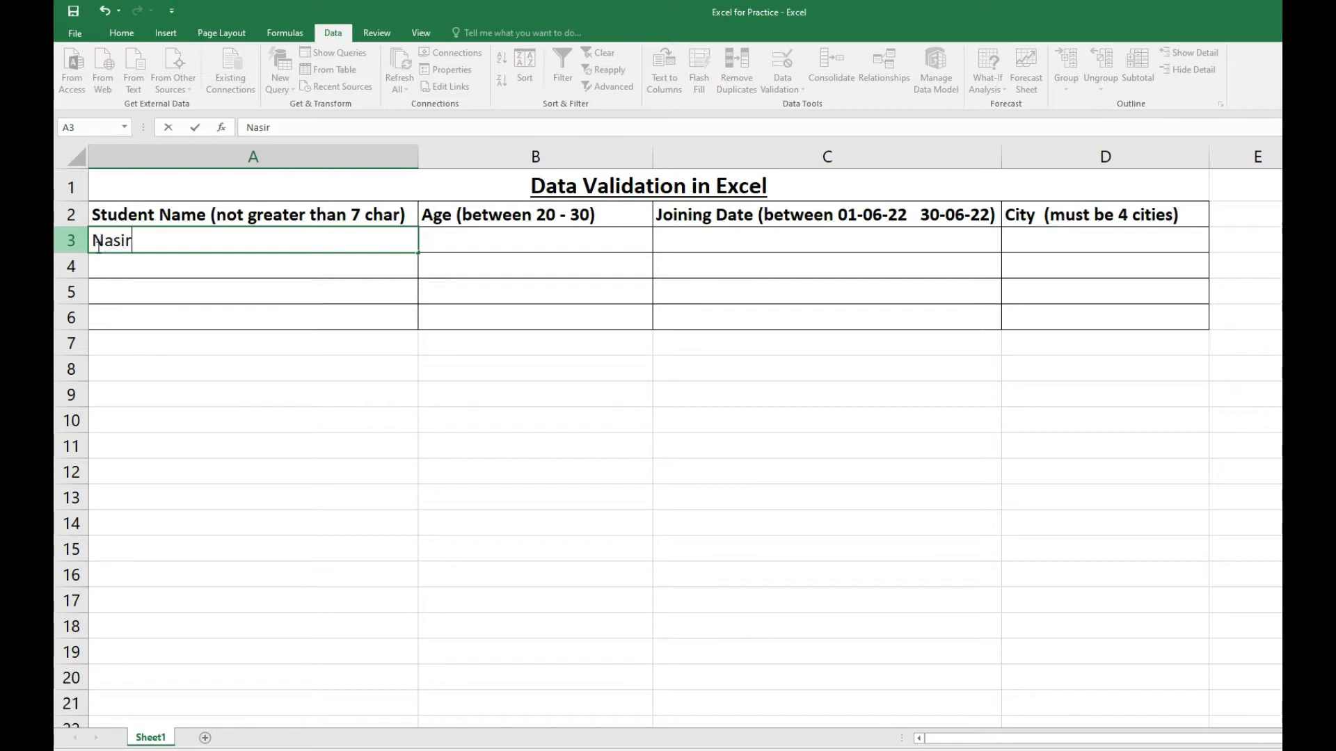
{"action": "left_click", "coordinate": [159, 265]}
Try to add a surname to the name in A3 so it exceeds 7 characters, and choose to retry the entry
{"action": "double_click", "coordinate": [157, 244]}
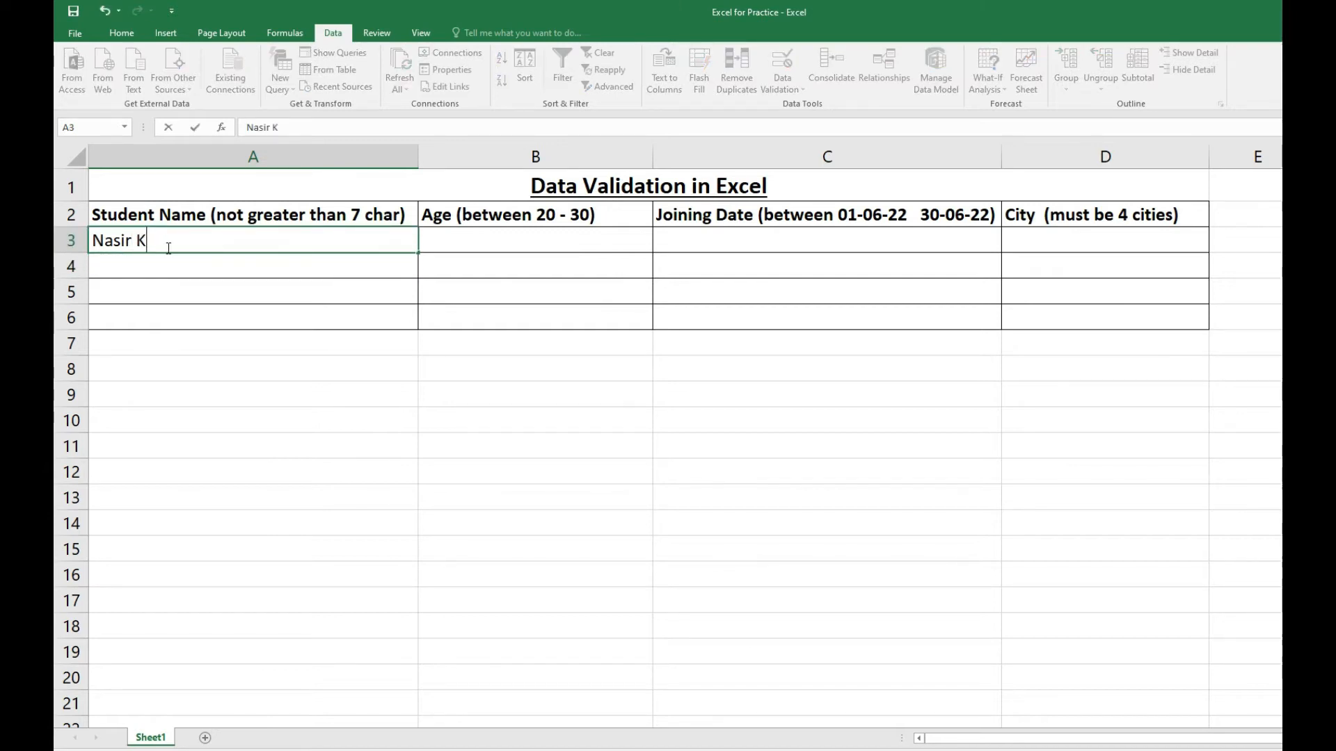
{"action": "left_click", "coordinate": [160, 275]}
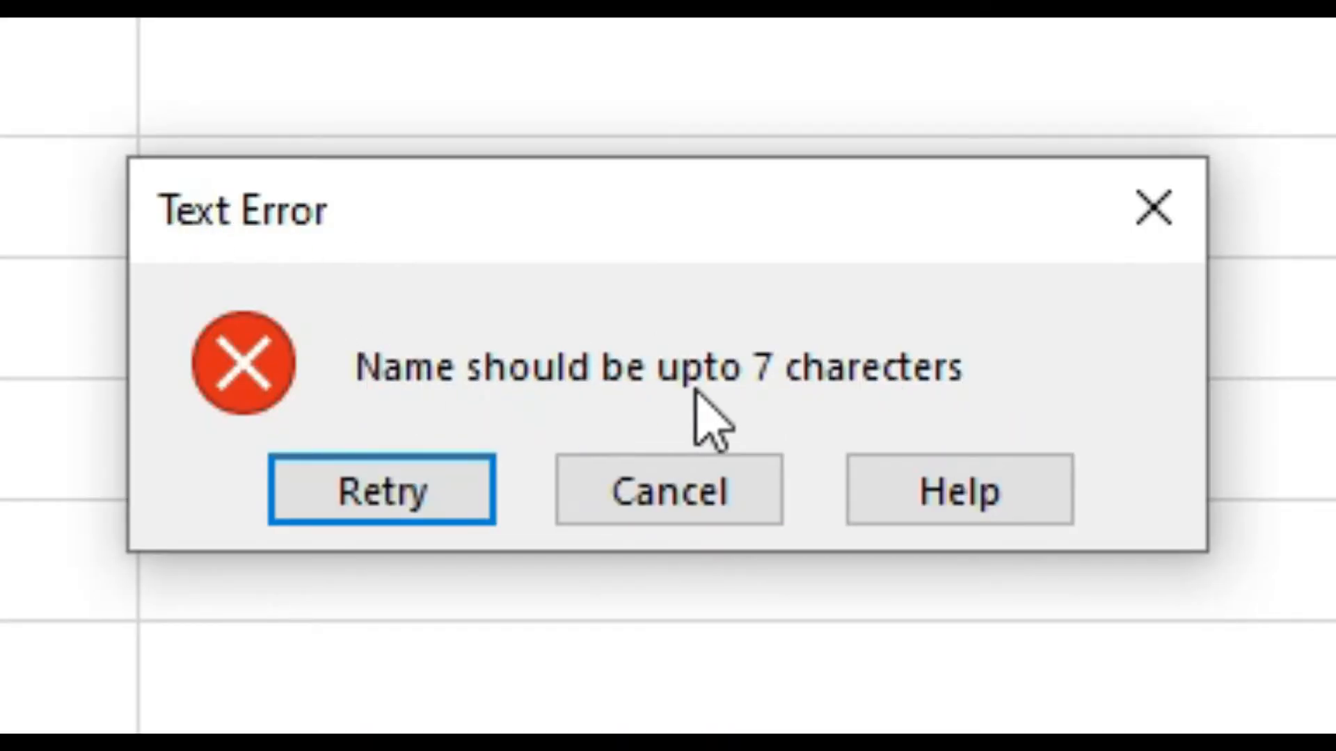
{"action": "left_click", "coordinate": [418, 489]}
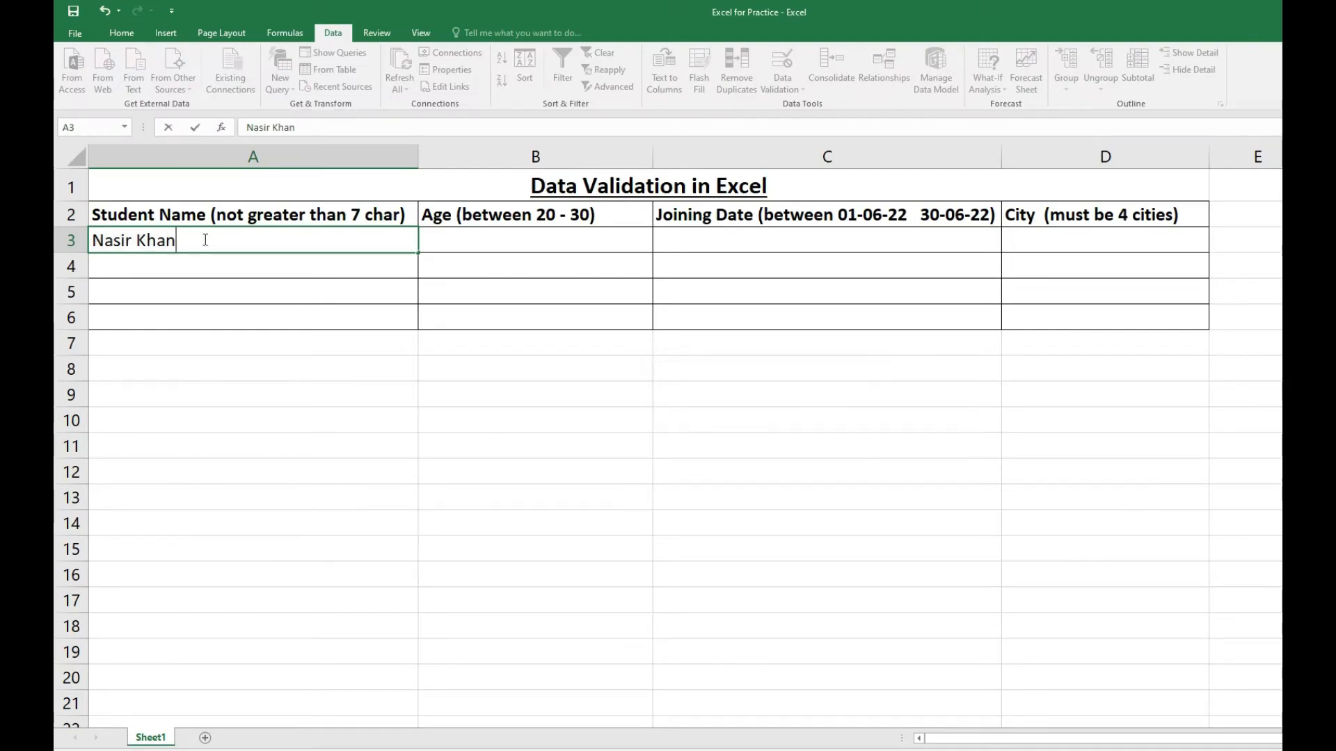
Remove the surname from A3, keeping only the first name, and commit the entry
{"action": "key", "text": "BackSpace"}
{"action": "key", "text": "BackSpace"}
{"action": "key", "text": "BackSpace"}
{"action": "key", "text": "BackSpace"}
{"action": "key", "text": "BackSpace"}
{"action": "left_click", "coordinate": [238, 270]}
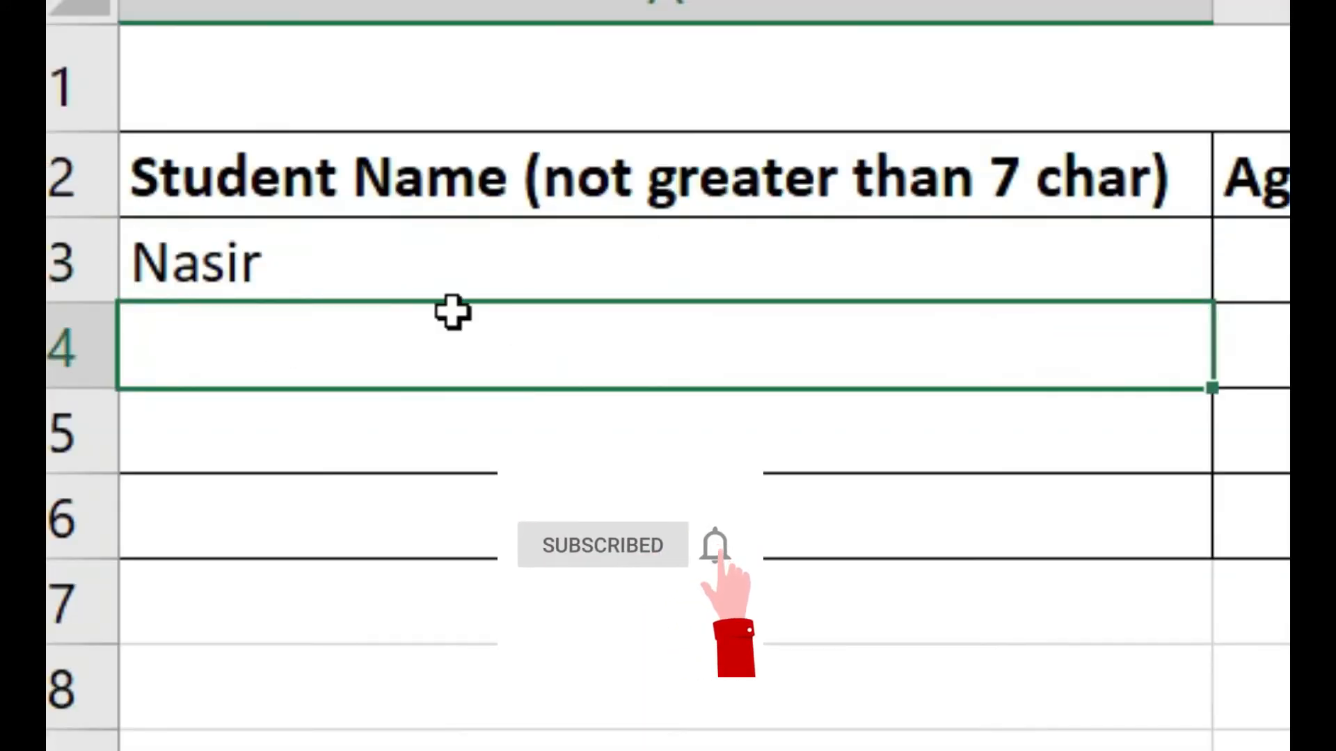
Enter a second student's first name of no more than 7 characters in cell A4
{"action": "double_click", "coordinate": [264, 359]}
{"action": "type", "text": "Ma"}
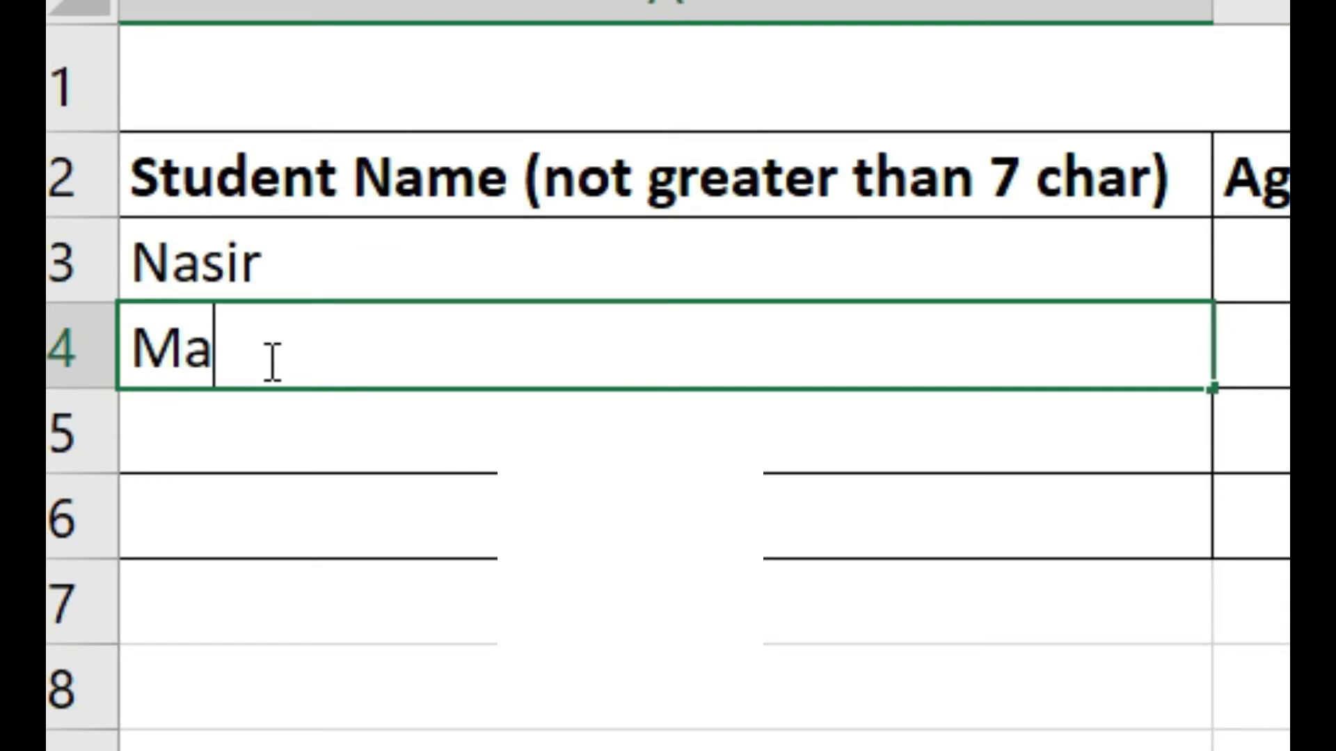
{"action": "type", "text": "ji"}
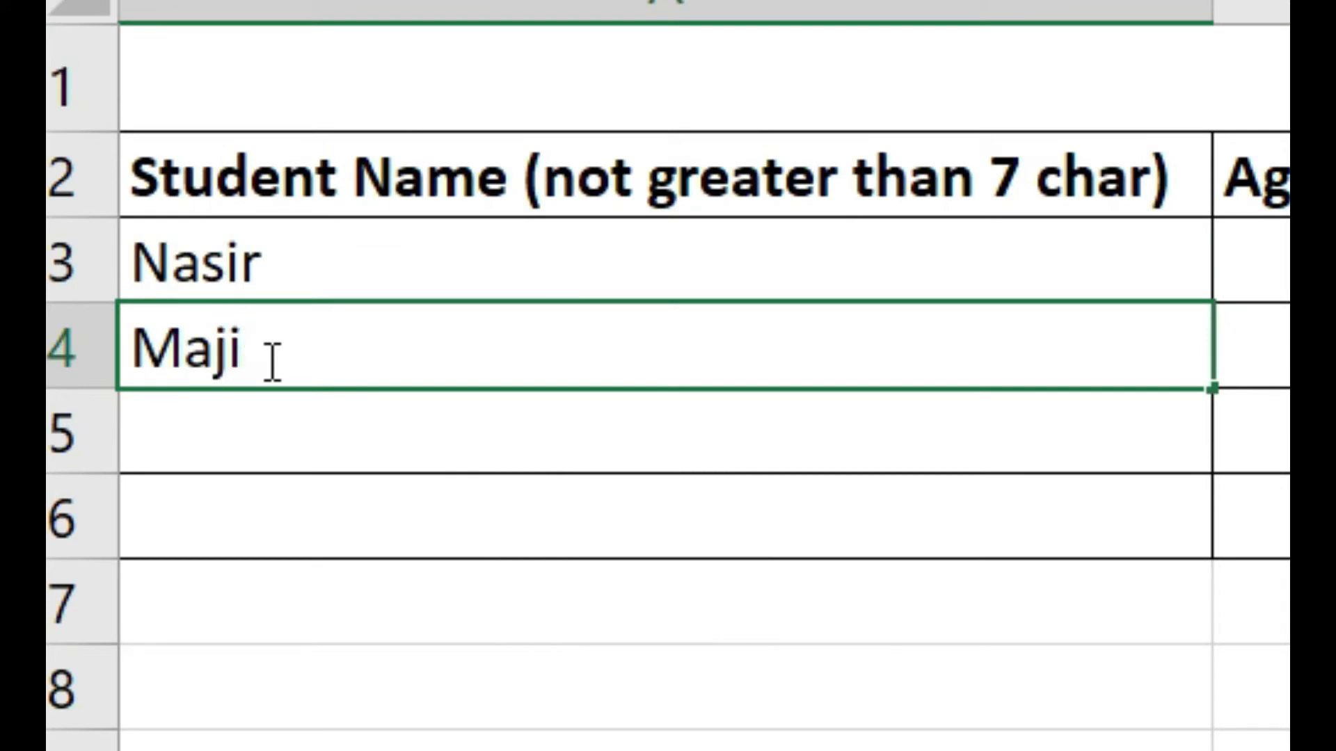
{"action": "type", "text": "d"}
{"action": "key", "text": "ctrl+Return"}
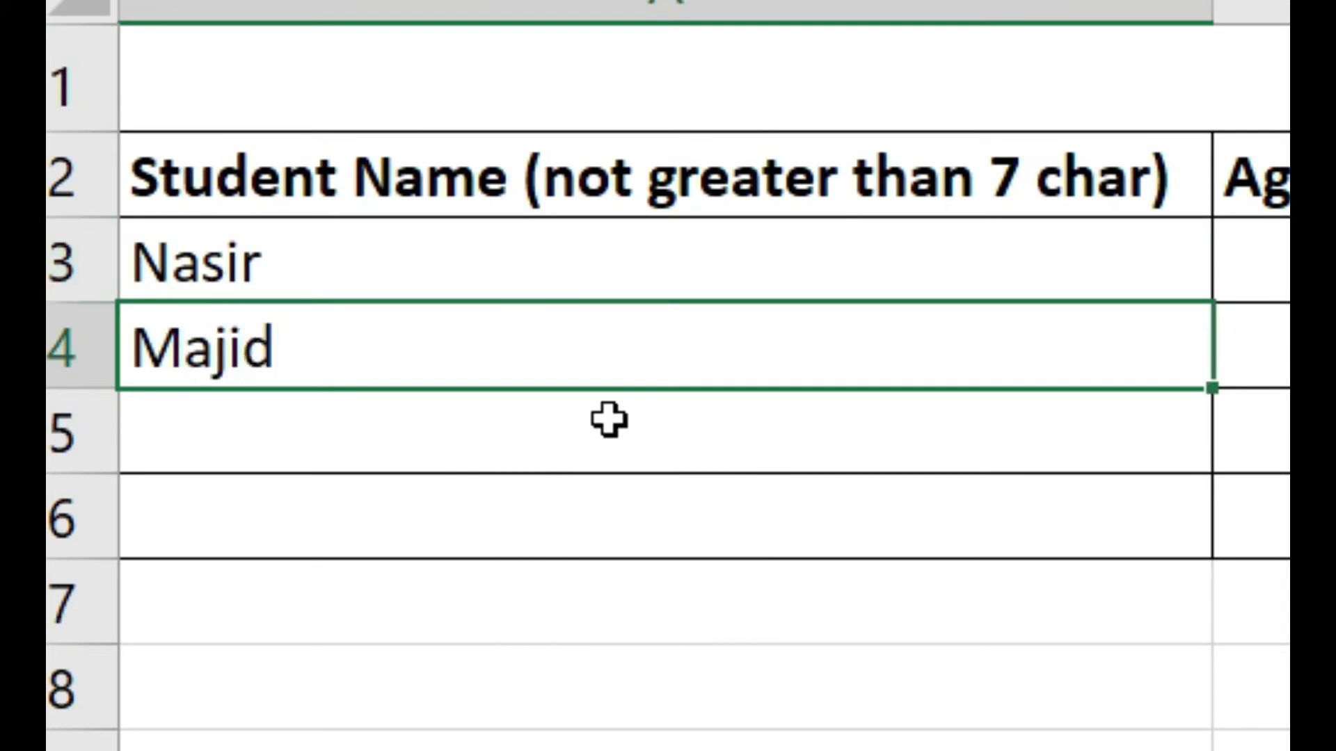
Add a one-letter initial and a space before the name in A4, and commit the entry
{"action": "double_click", "coordinate": [248, 343]}
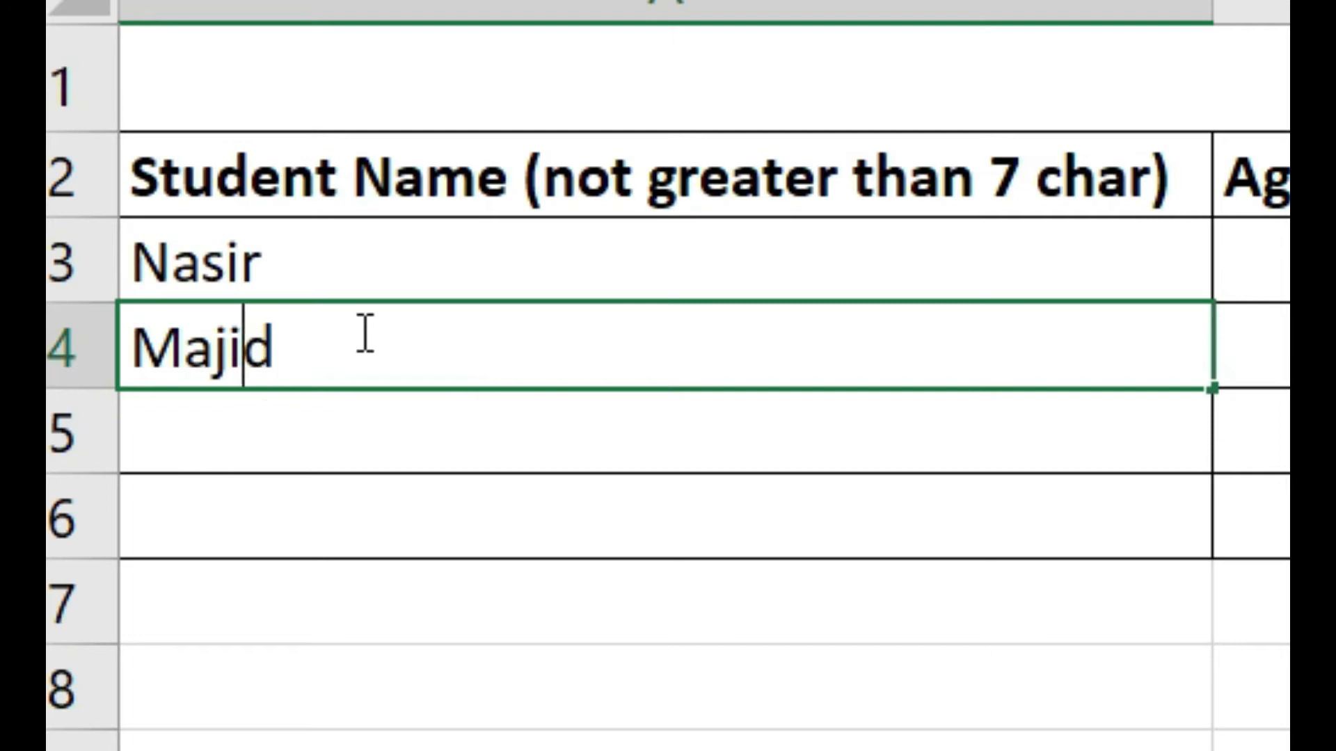
{"action": "key", "text": "Left"}
{"action": "key", "text": "Left"}
{"action": "key", "text": "Left"}
{"action": "key", "text": "Left"}
{"action": "type", "text": "A"}
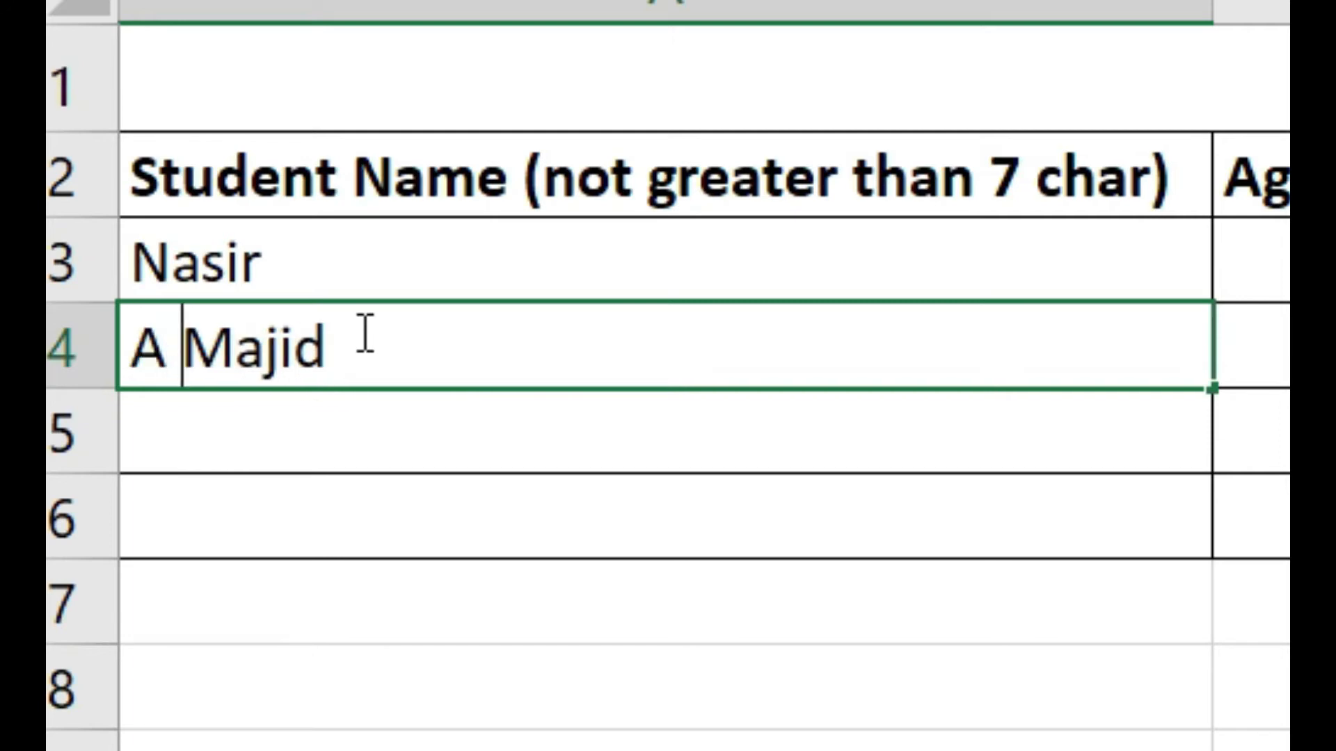
{"action": "left_click", "coordinate": [478, 437]}
Enter a third student's first name of no more than 7 characters in cell A5
{"action": "double_click", "coordinate": [440, 454]}
{"action": "type", "text": "Jawa"}
{"action": "type", "text": "d"}
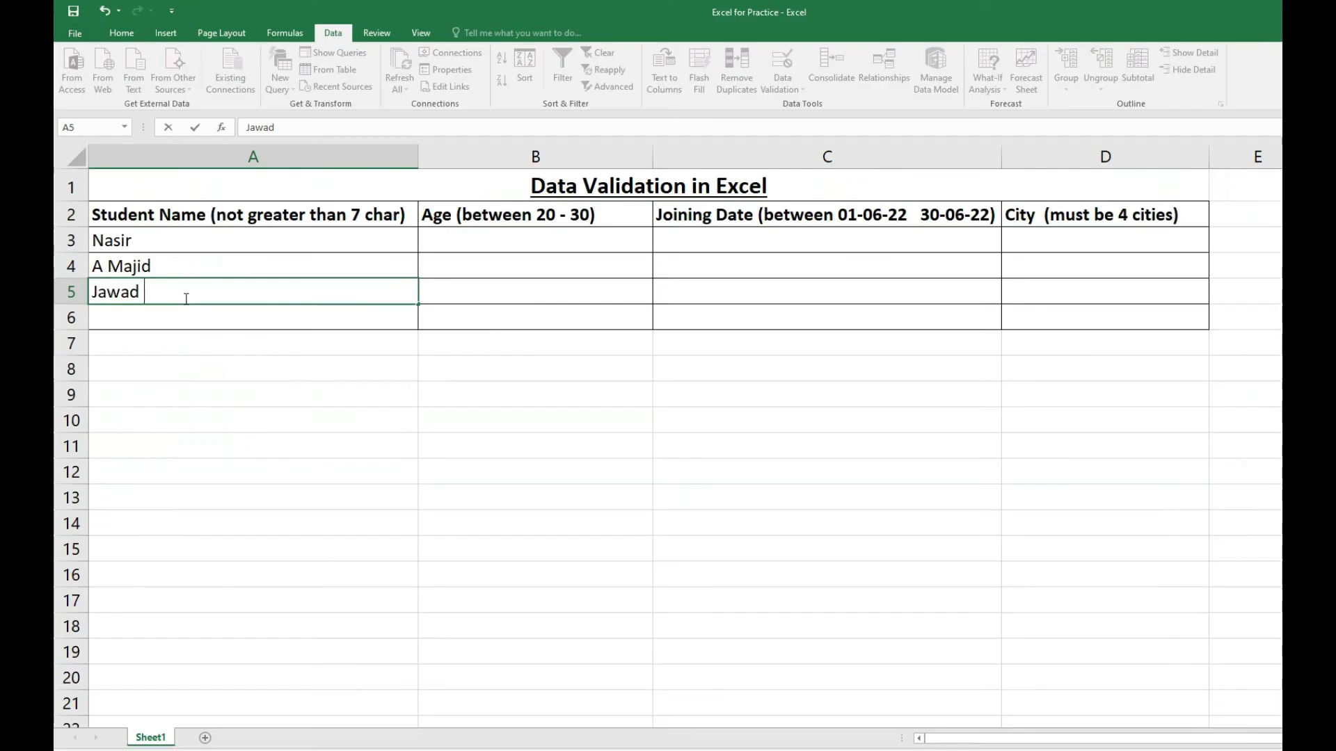
{"action": "left_click", "coordinate": [131, 316]}
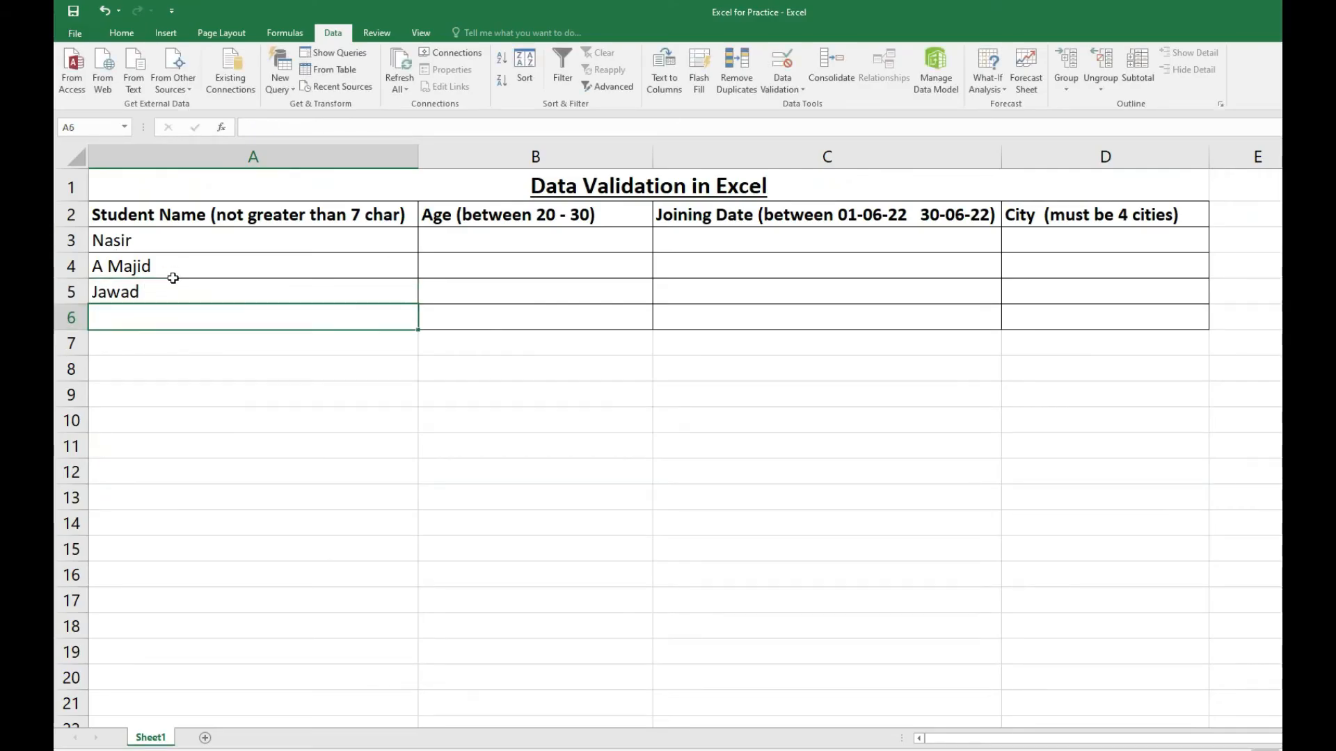
Start a data validation rule for the age cells B3:B6 that allows only whole numbers
{"action": "left_click", "coordinate": [463, 242]}
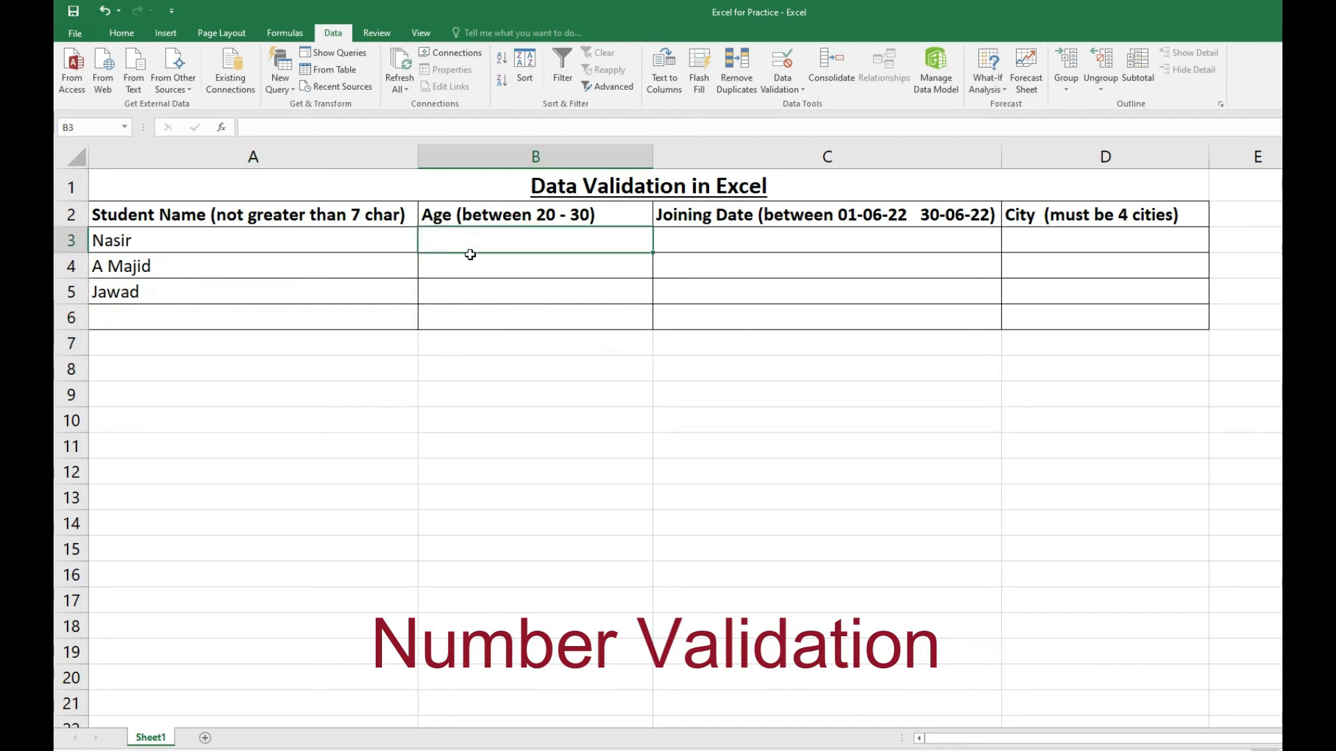
{"action": "left_click_drag", "start_coordinate": [470, 255], "coordinate": [473, 315]}
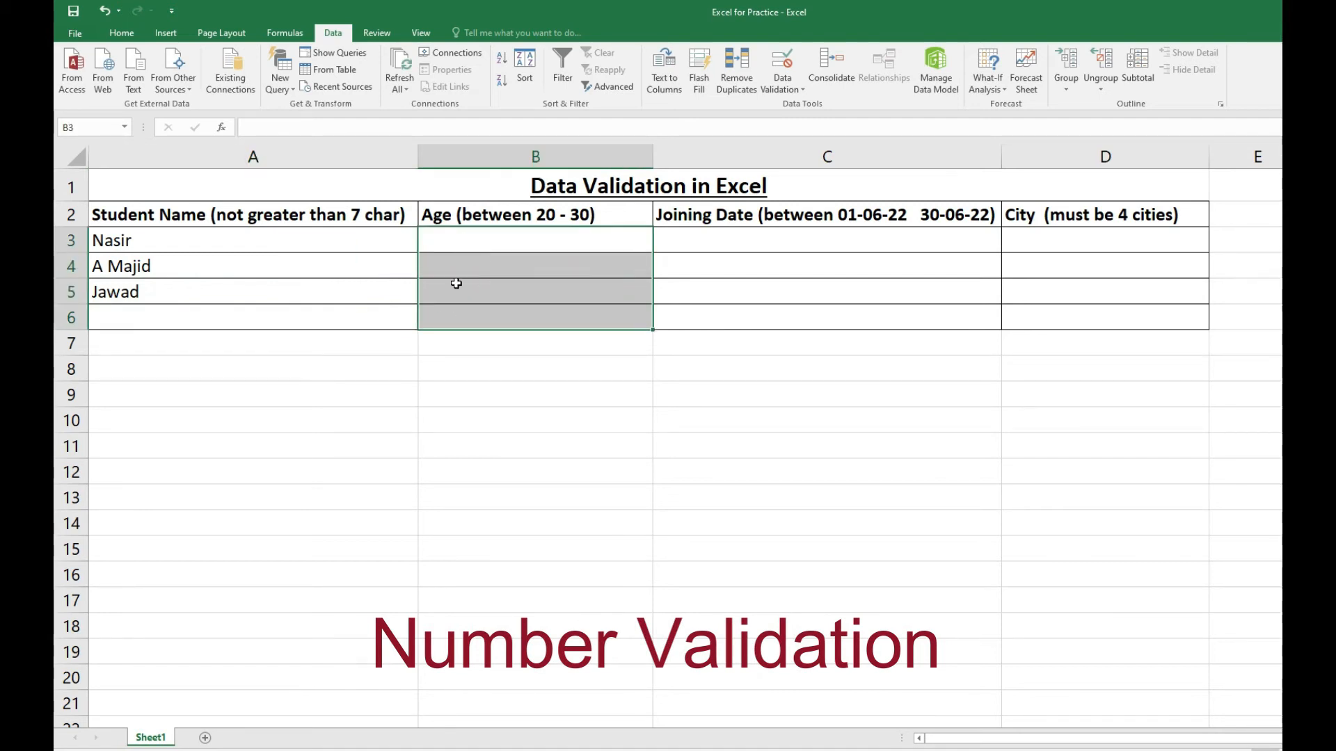
{"action": "right_click", "coordinate": [476, 265]}
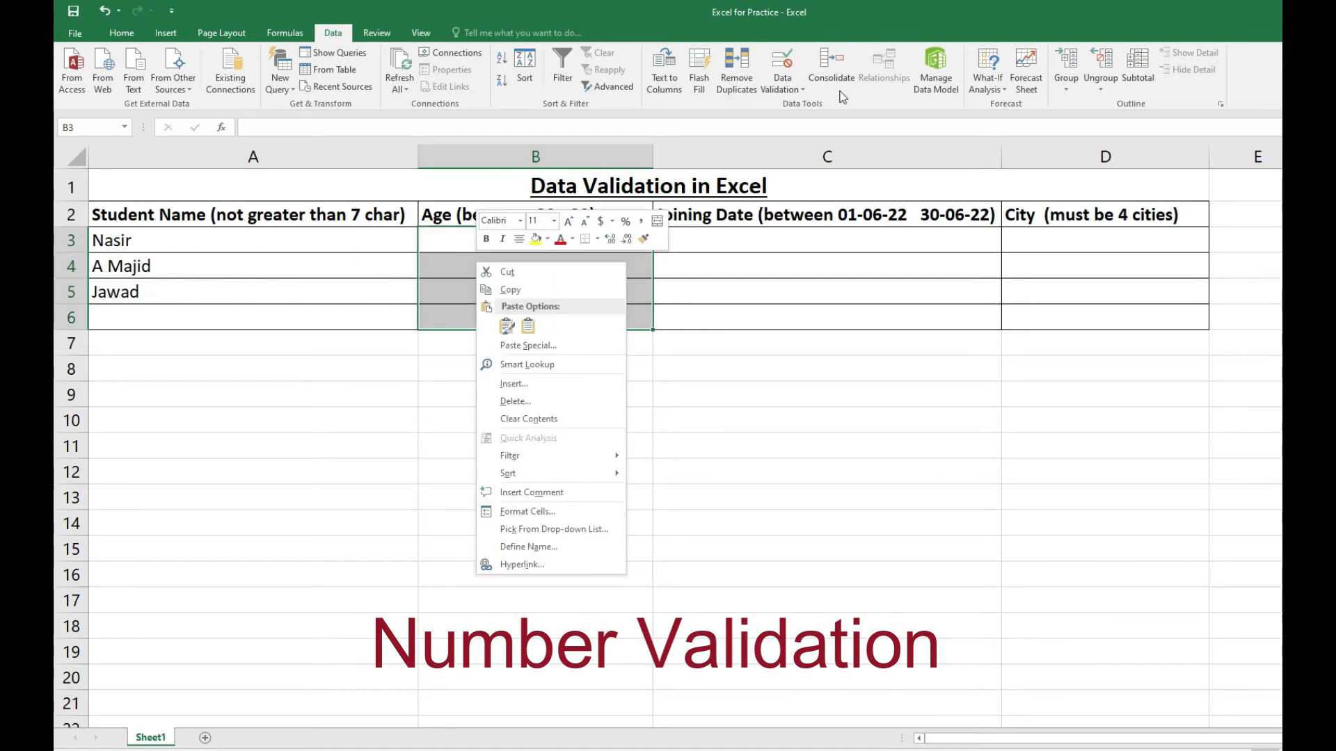
{"action": "left_click", "coordinate": [800, 91]}
{"action": "left_click", "coordinate": [800, 91]}
{"action": "left_click", "coordinate": [794, 106]}
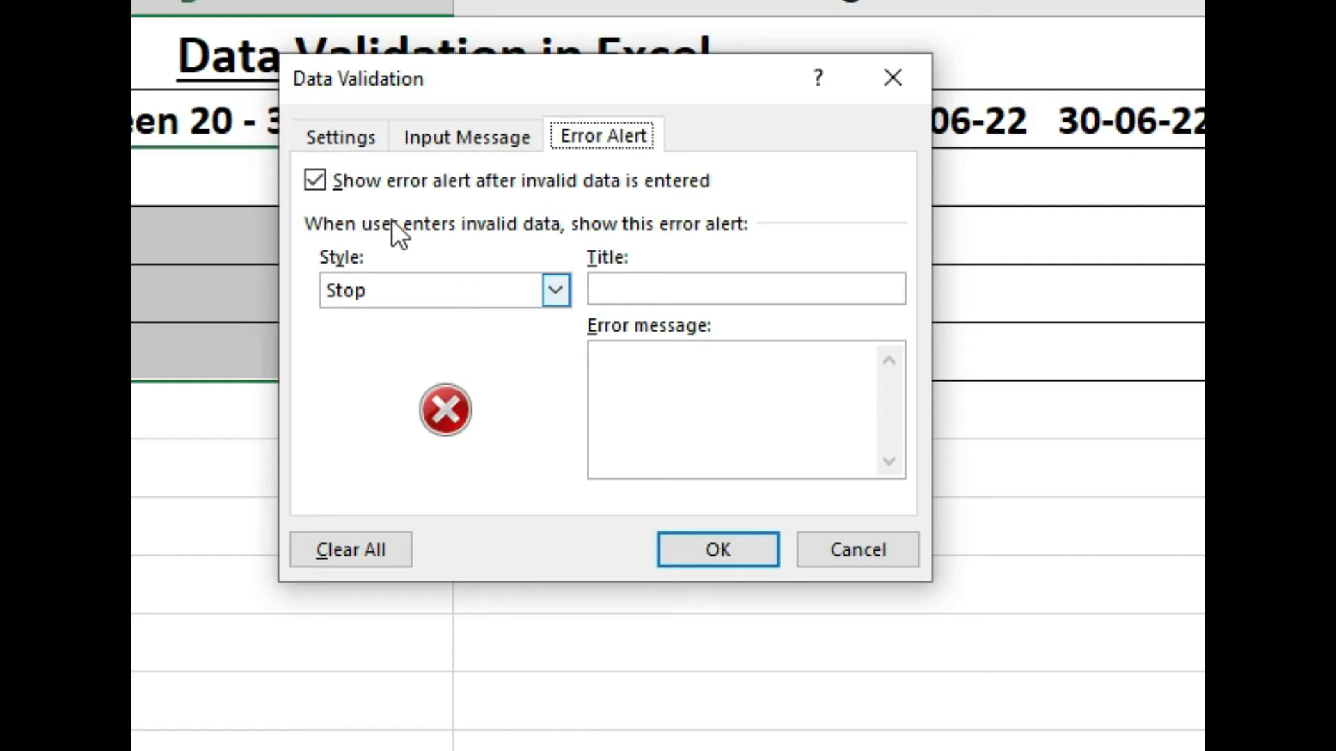
{"action": "left_click", "coordinate": [603, 222]}
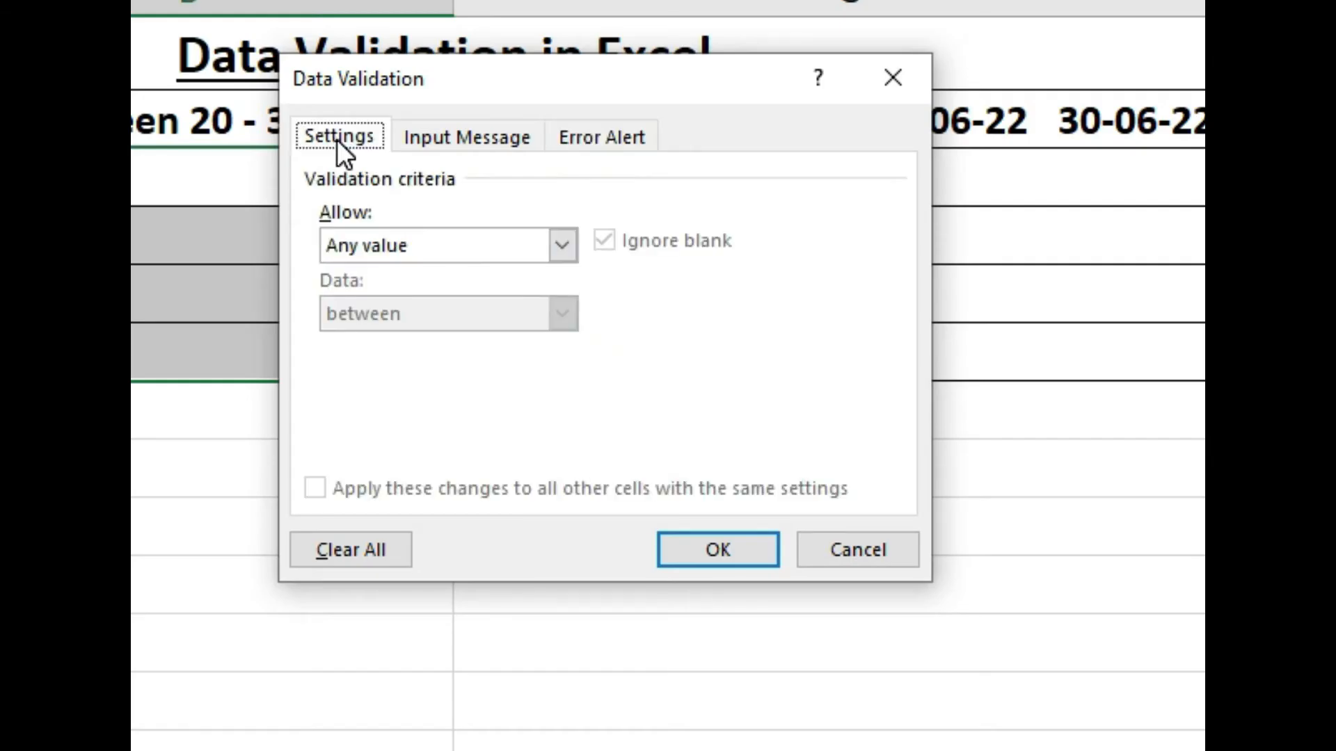
{"action": "left_click", "coordinate": [479, 245]}
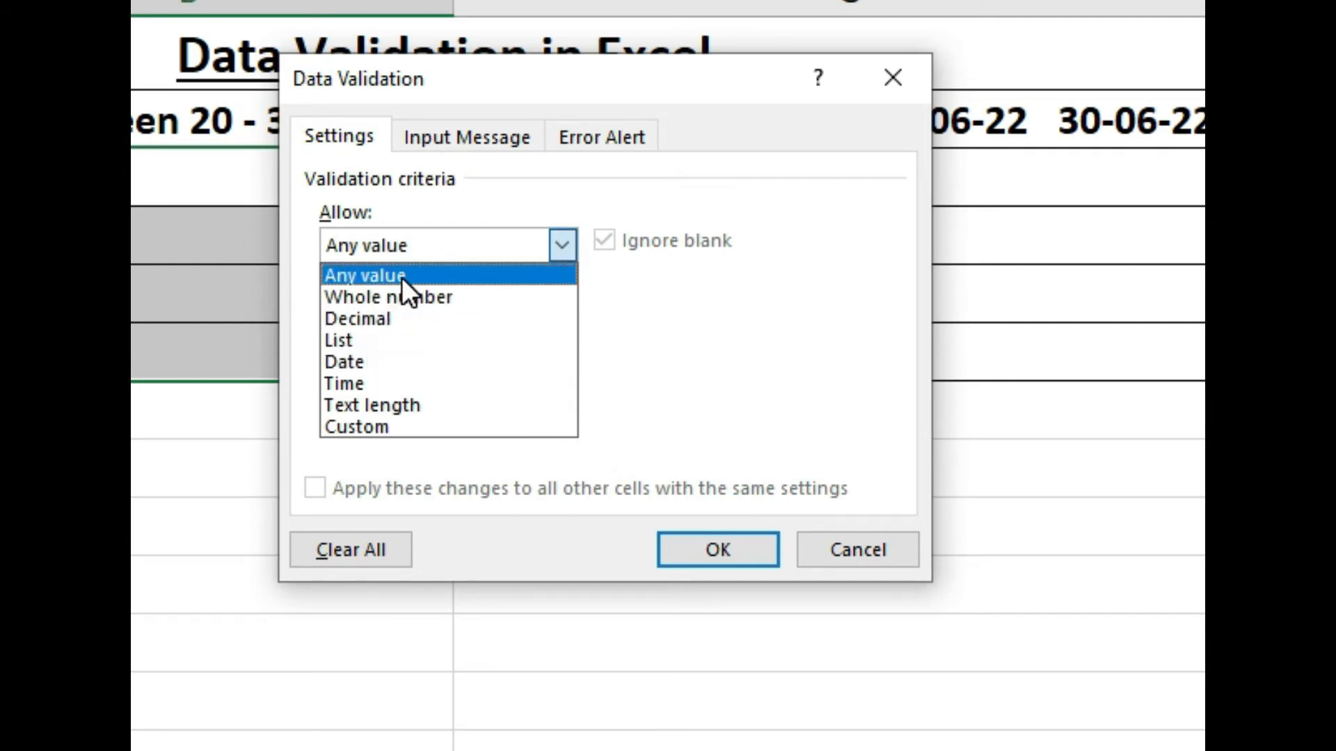
{"action": "left_click", "coordinate": [437, 300]}
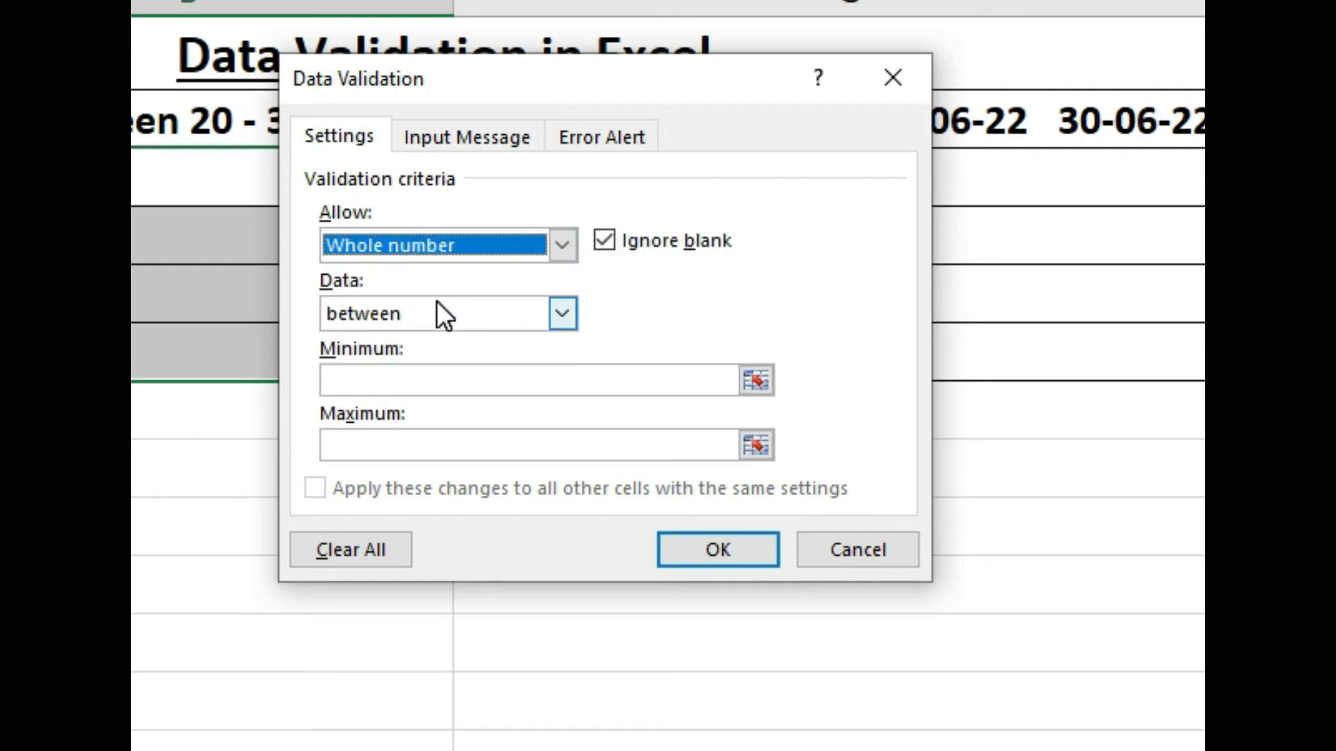
Limit the ages to between a minimum of 20 and a maximum of 30, and apply the validation rule
{"action": "left_click", "coordinate": [426, 380]}
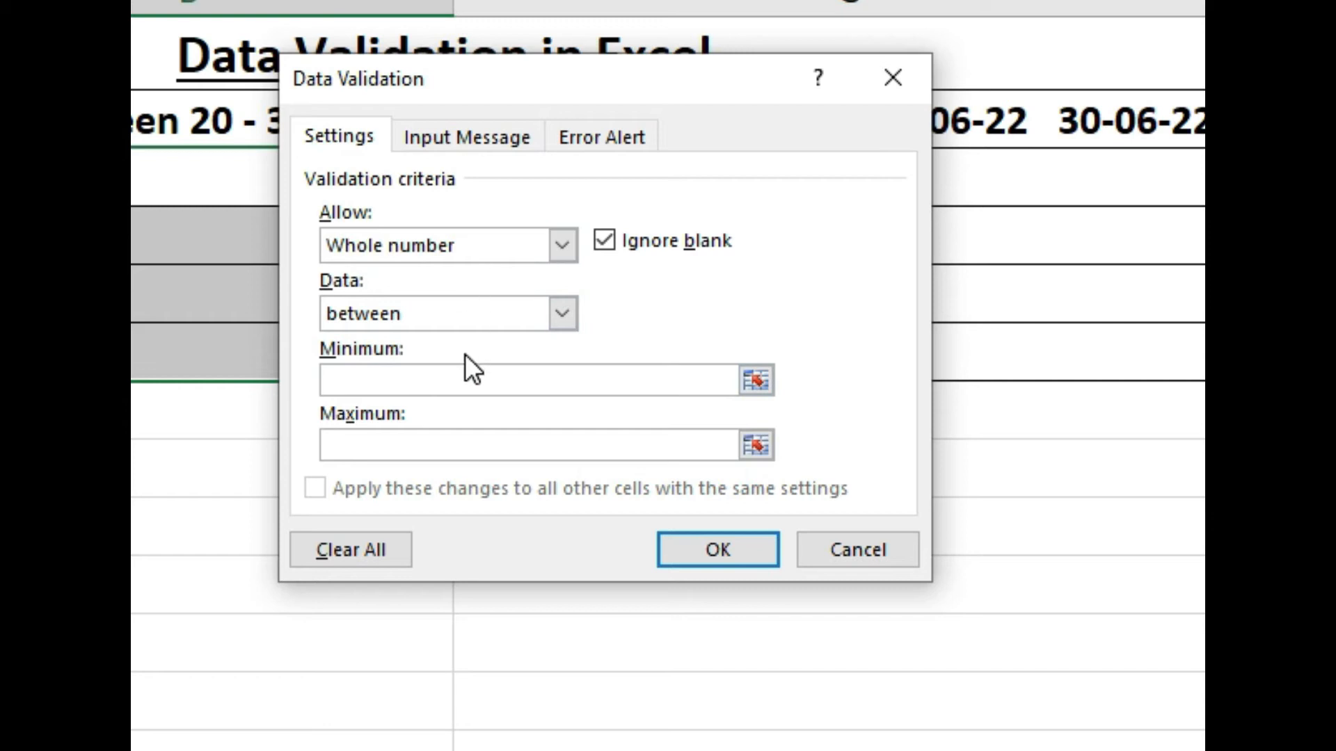
{"action": "left_click_drag", "start_coordinate": [391, 80], "coordinate": [547, 139]}
{"action": "type", "text": "20"}
{"action": "left_click", "coordinate": [570, 493]}
{"action": "type", "text": "30"}
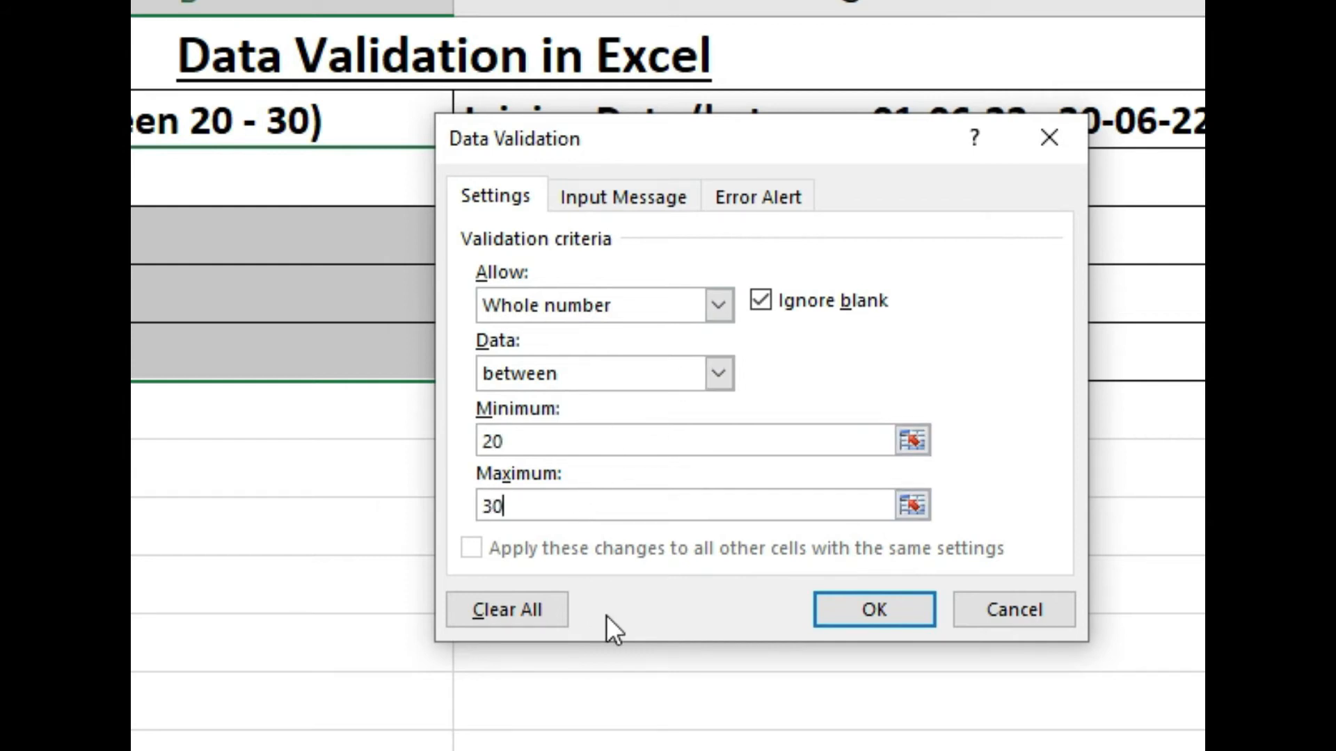
{"action": "left_click", "coordinate": [621, 202]}
{"action": "left_click", "coordinate": [751, 201]}
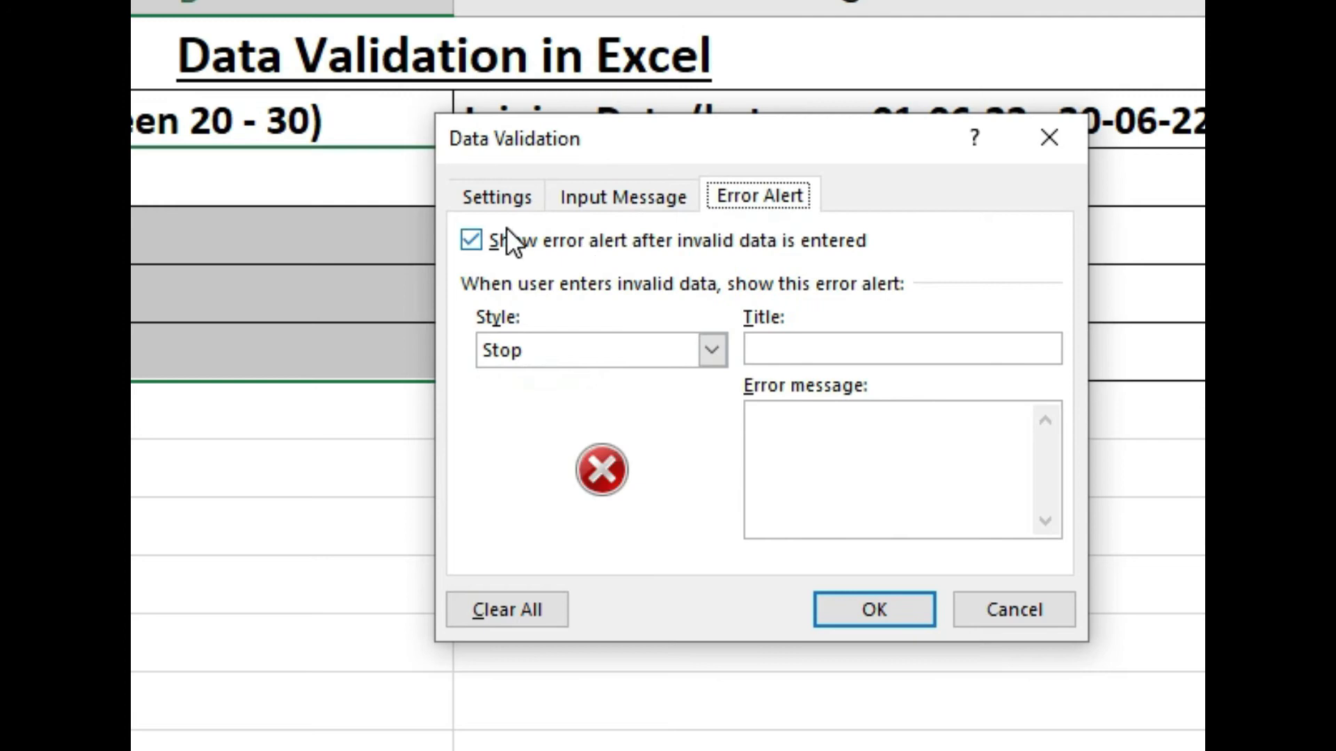
{"action": "left_click", "coordinate": [497, 197]}
{"action": "left_click", "coordinate": [863, 612]}
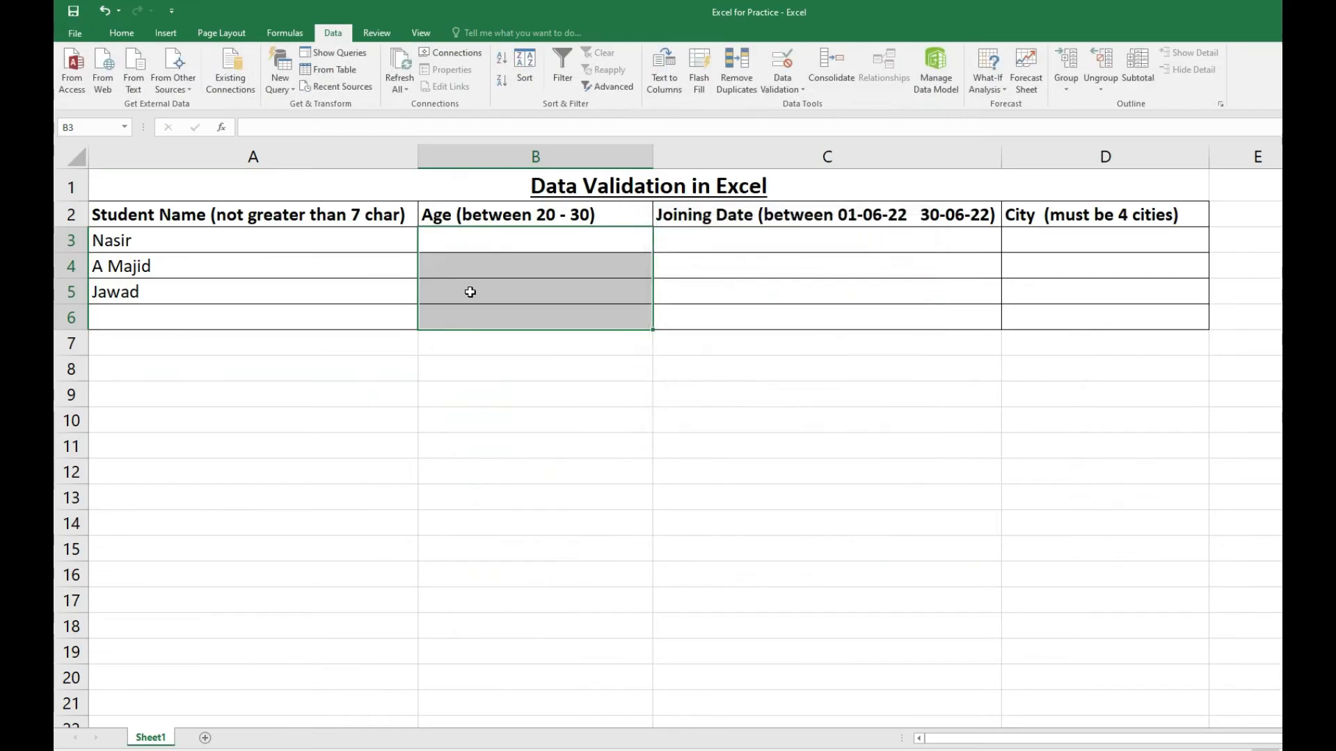
Enter the ages 30 in cell B3 and 28 in cell B4
{"action": "left_click", "coordinate": [468, 258]}
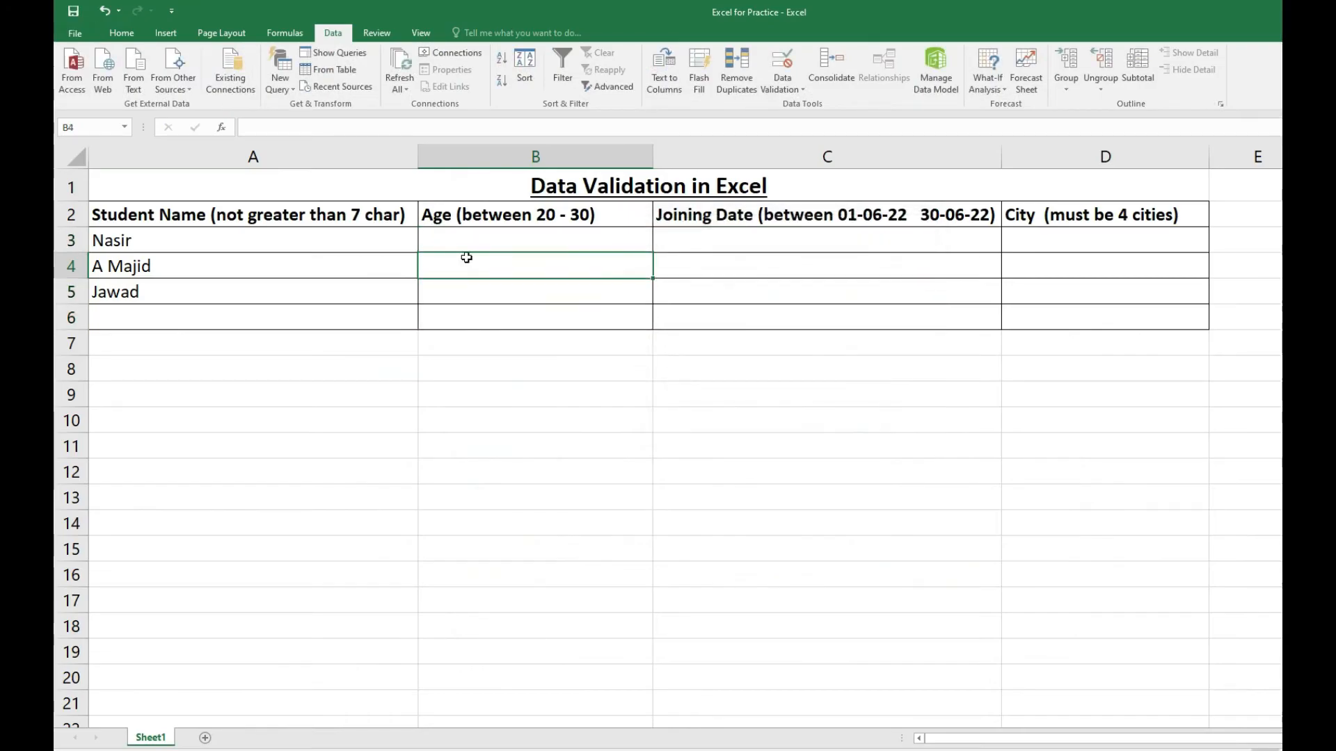
{"action": "left_click", "coordinate": [471, 244]}
{"action": "type", "text": "30"}
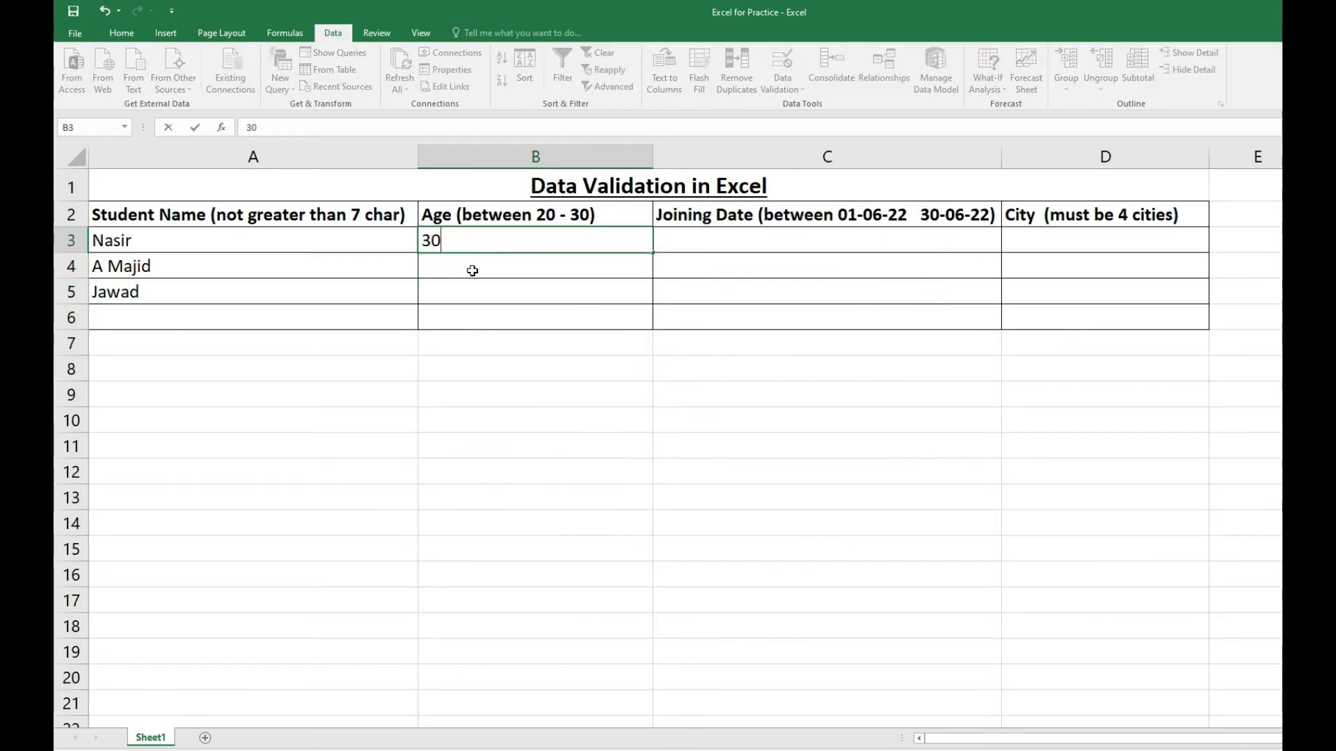
{"action": "left_click", "coordinate": [473, 270]}
{"action": "type", "text": "28"}
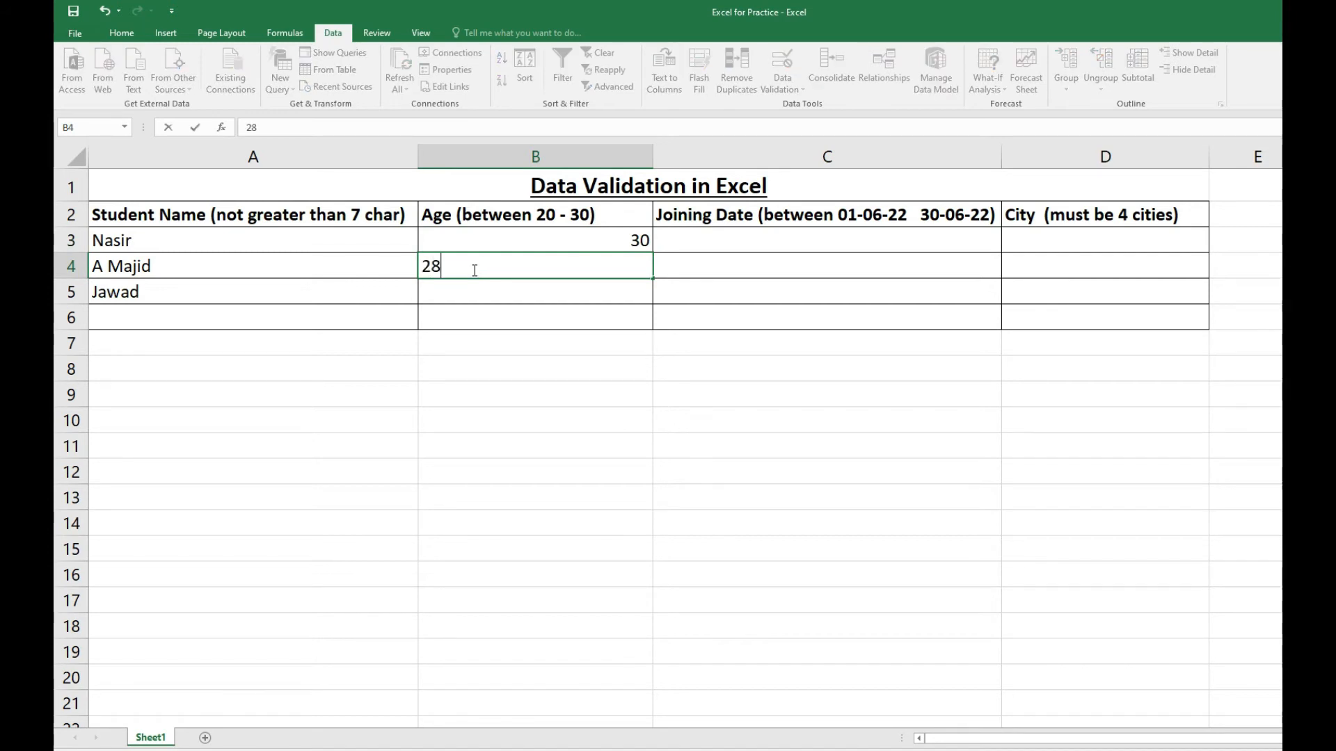
{"action": "left_click", "coordinate": [475, 282]}
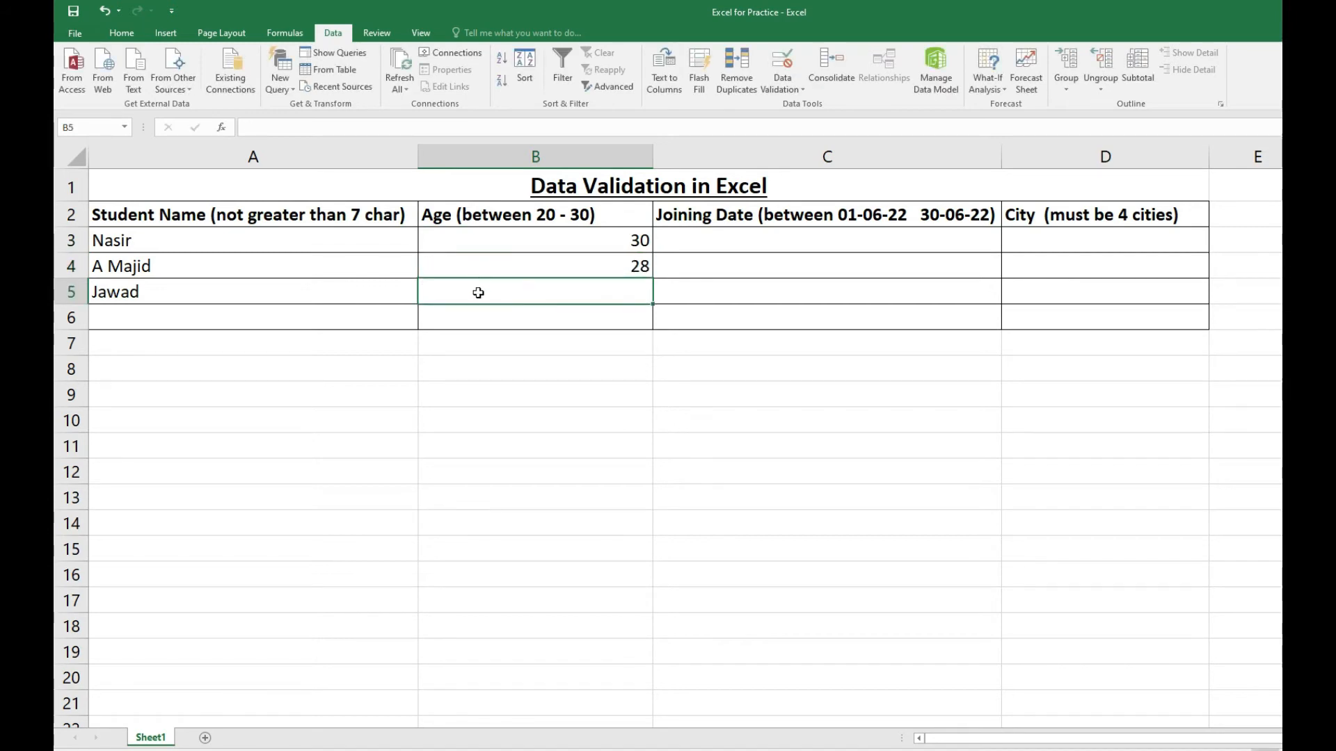
Try to enter the out-of-range age 34 in cell B5, and choose to retry the entry
{"action": "type", "text": "34"}
{"action": "left_click", "coordinate": [455, 310]}
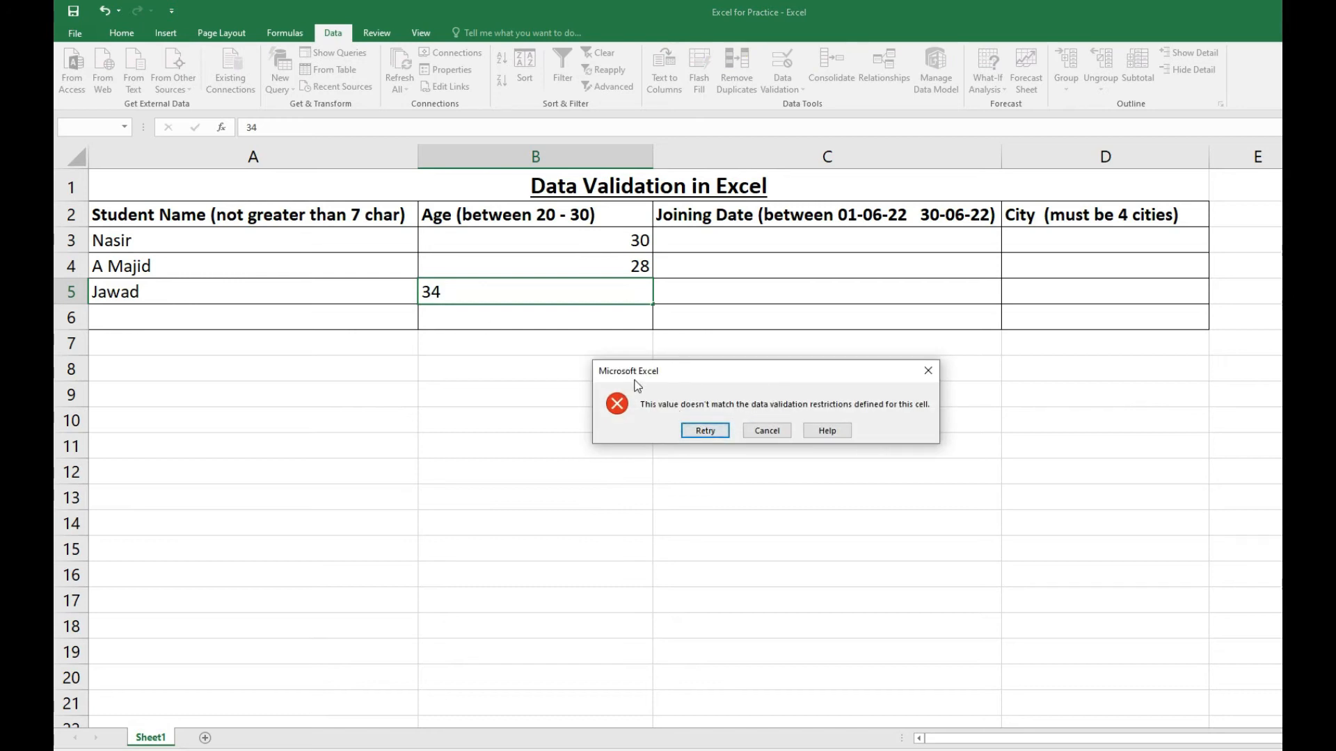
{"action": "left_click", "coordinate": [695, 431]}
Enter the valid age 22 in cell B5
{"action": "type", "text": "22"}
{"action": "key", "text": "Return"}
{"action": "key", "text": "Up"}
Start a data validation rule for the joining date cells C3:C5 that allows dates with the "between" condition
{"action": "left_click_drag", "start_coordinate": [738, 240], "coordinate": [745, 286]}
{"action": "left_click", "coordinate": [739, 239]}
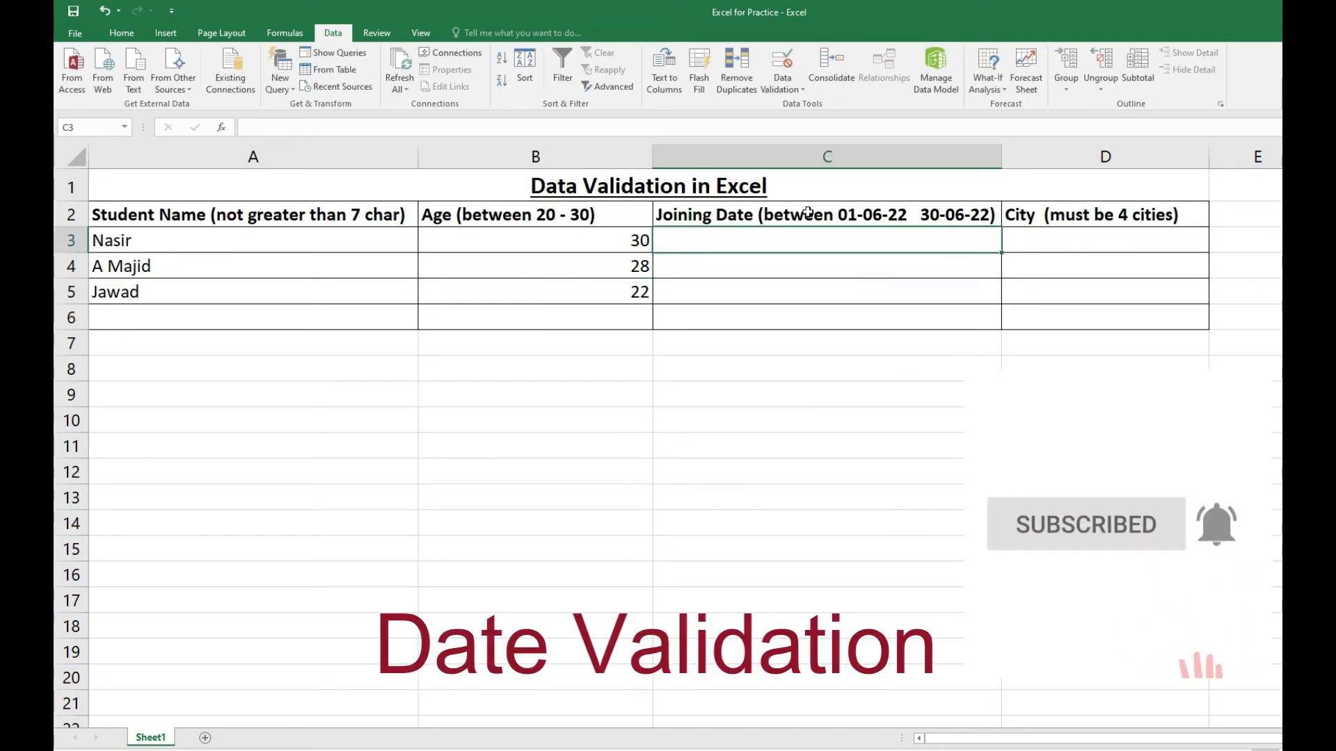
{"action": "left_click_drag", "start_coordinate": [699, 231], "coordinate": [699, 294]}
{"action": "left_click", "coordinate": [789, 89]}
{"action": "left_click", "coordinate": [792, 102]}
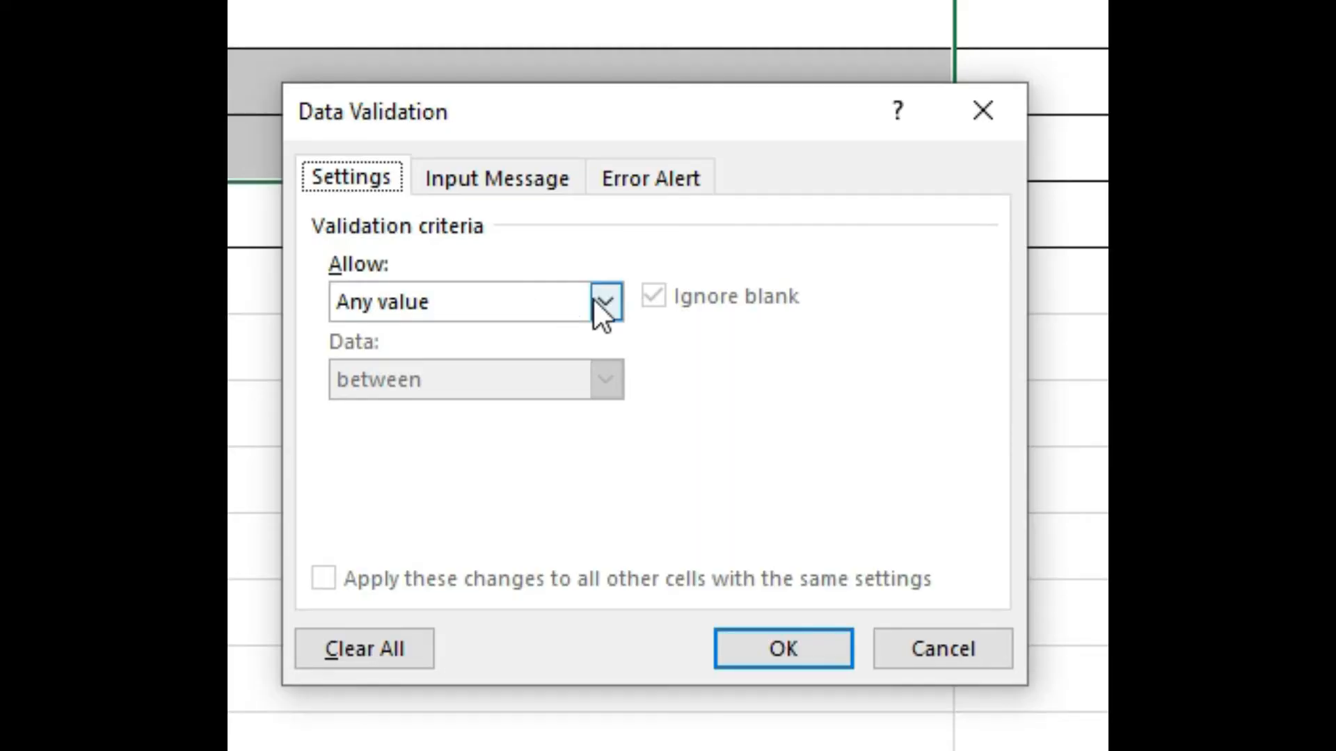
{"action": "left_click", "coordinate": [605, 301]}
{"action": "left_click", "coordinate": [419, 432]}
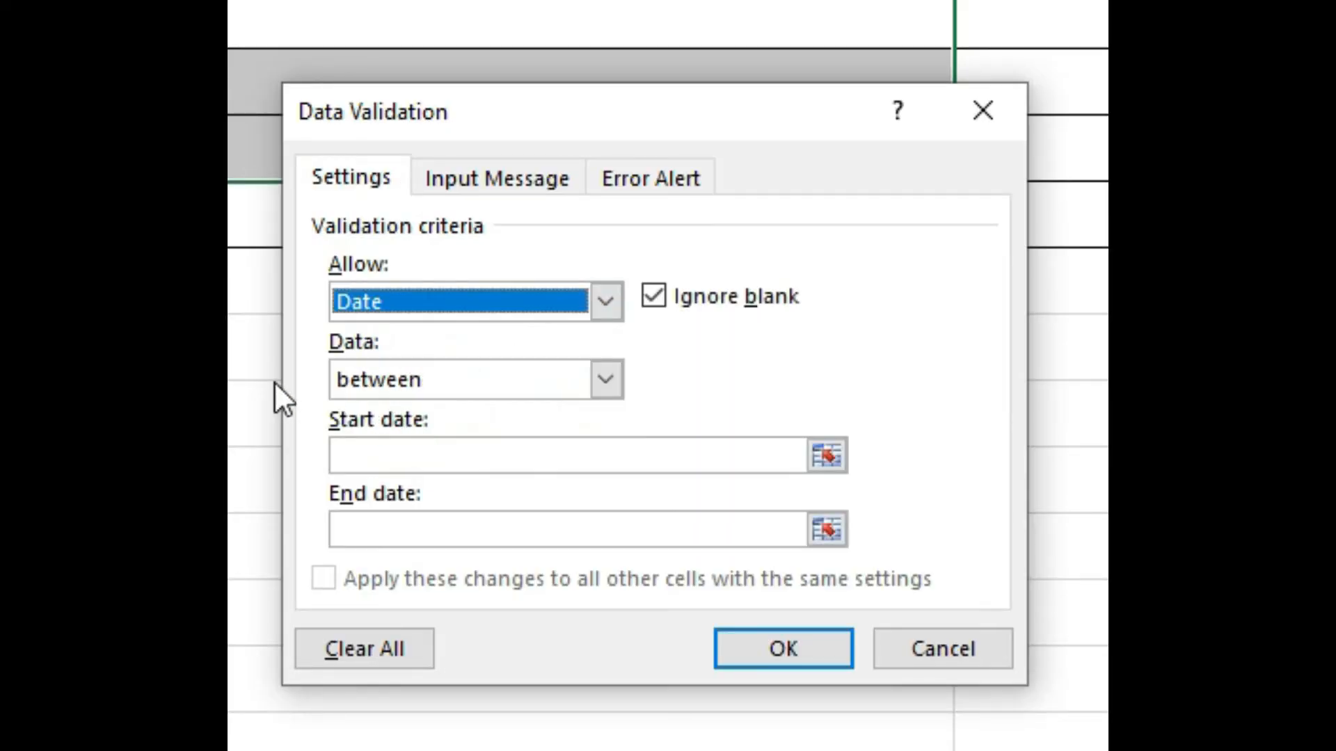
{"action": "left_click", "coordinate": [463, 378]}
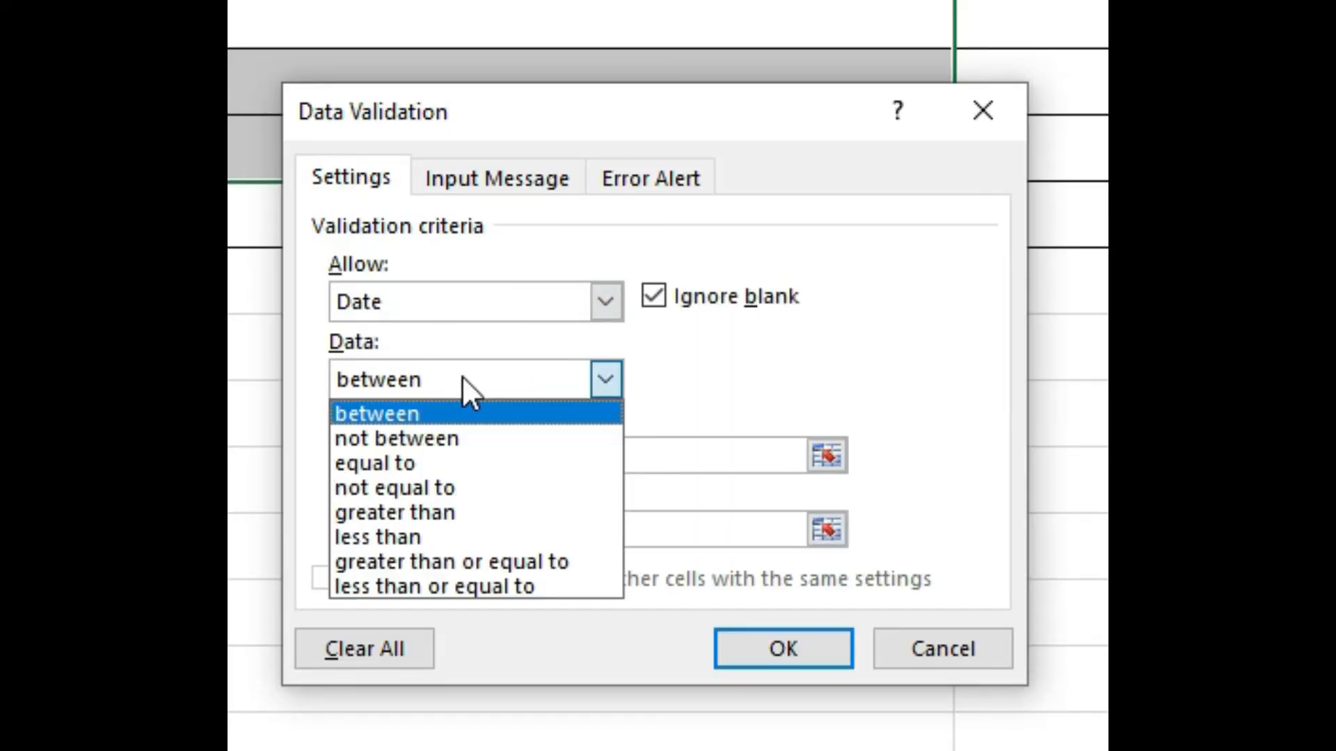
{"action": "left_click", "coordinate": [614, 381]}
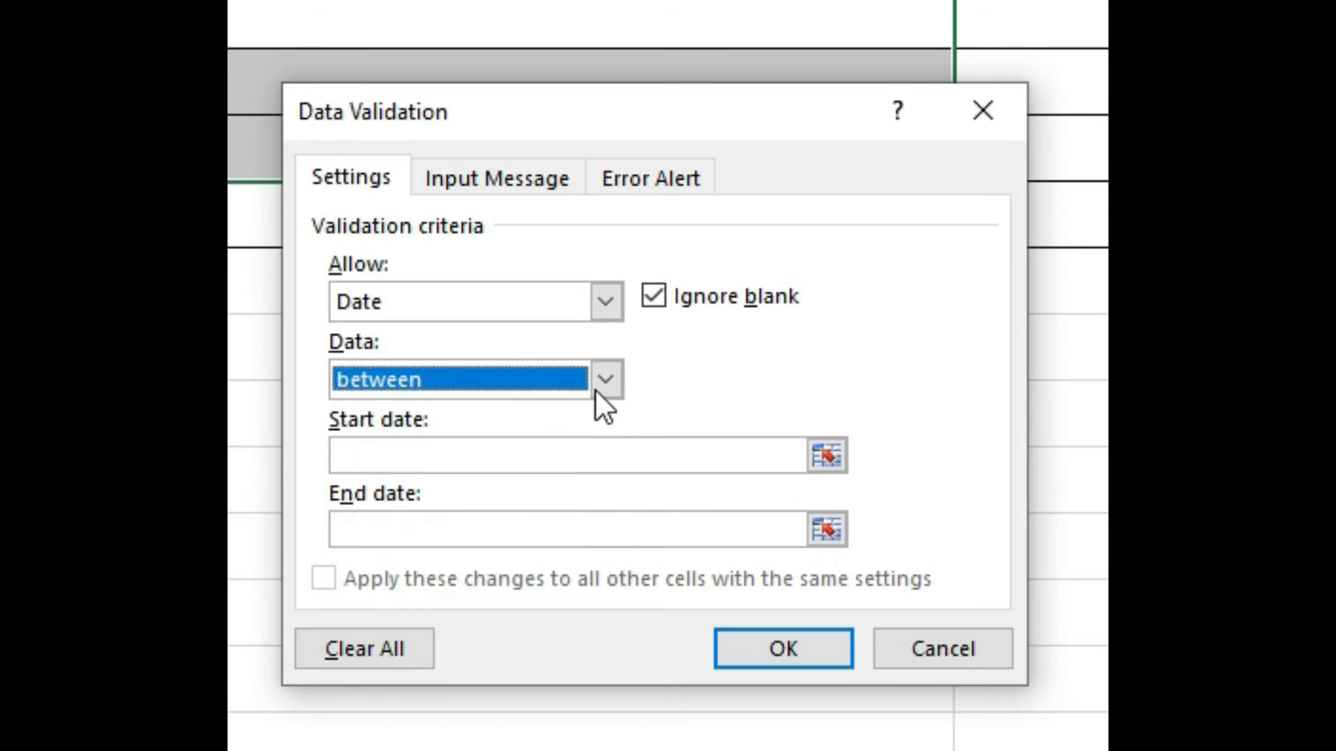
Set the start date to 06/01/2022 and the end date to 06/30/2022, and apply the date rule
{"action": "left_click", "coordinate": [400, 442]}
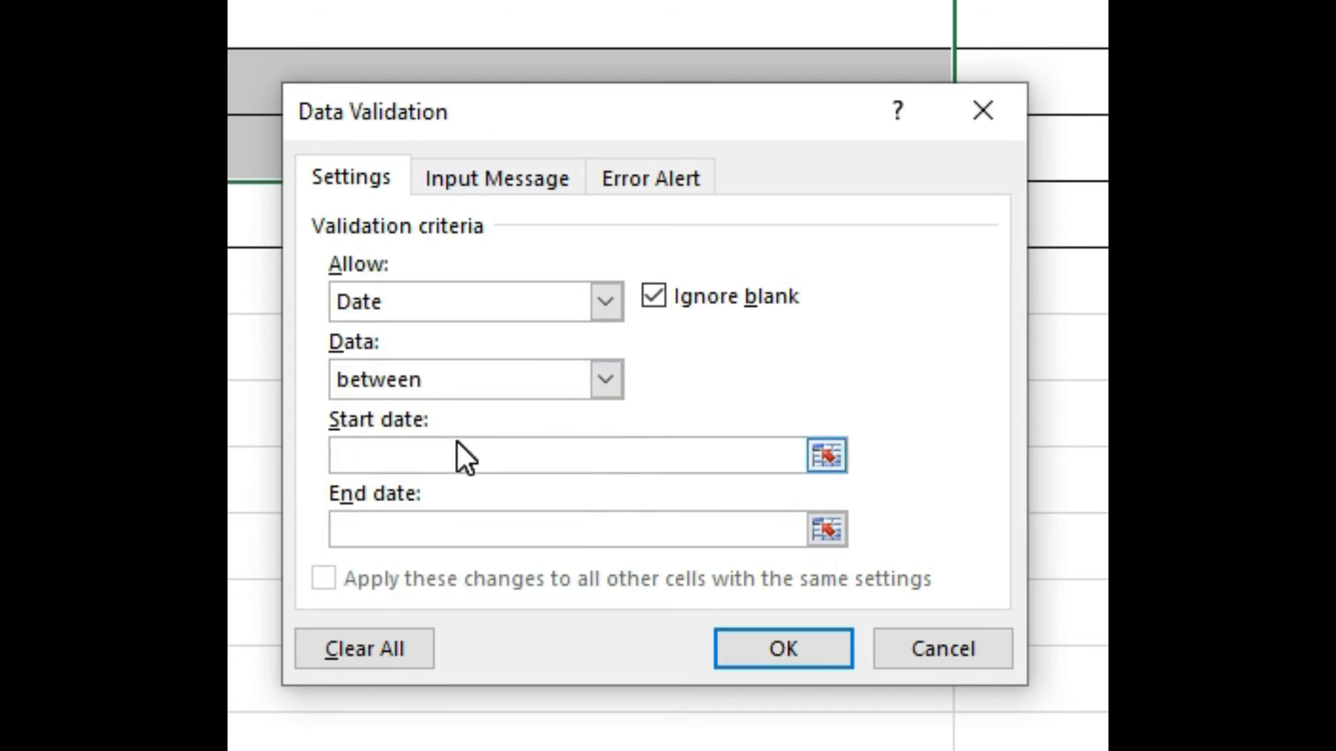
{"action": "type", "text": "06/01/2022"}
{"action": "left_click", "coordinate": [384, 534]}
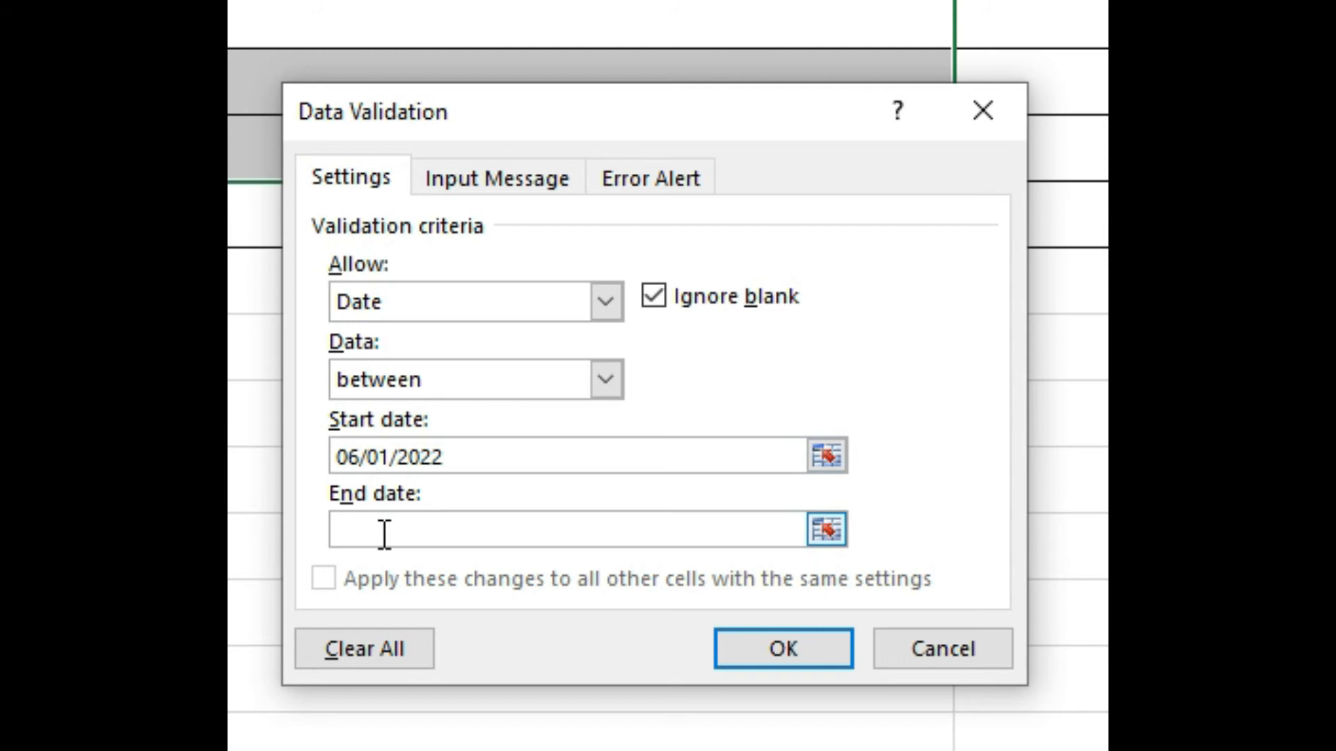
{"action": "type", "text": "06/30/2022"}
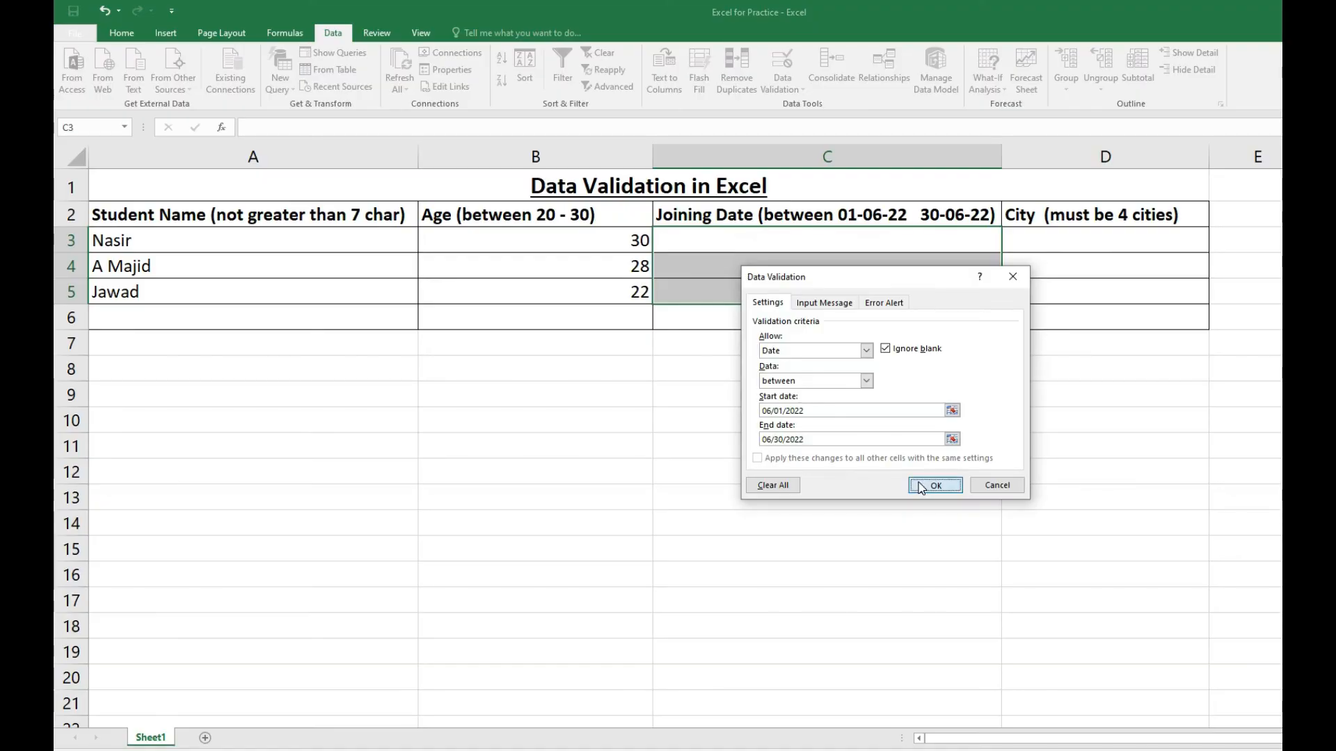
{"action": "left_click", "coordinate": [729, 642]}
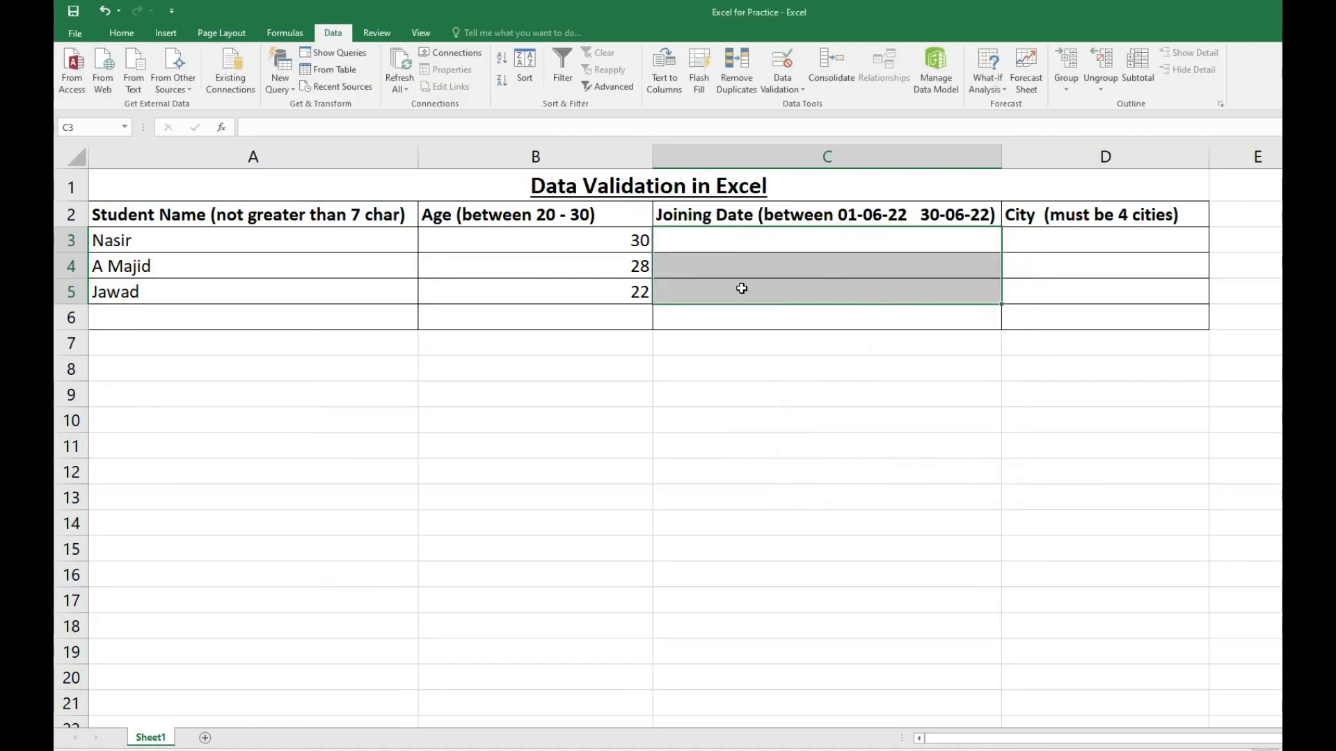
Enter the valid joining dates 06/04/2022 in cell C3 and 6/30/2022 in cell C4
{"action": "double_click", "coordinate": [759, 241]}
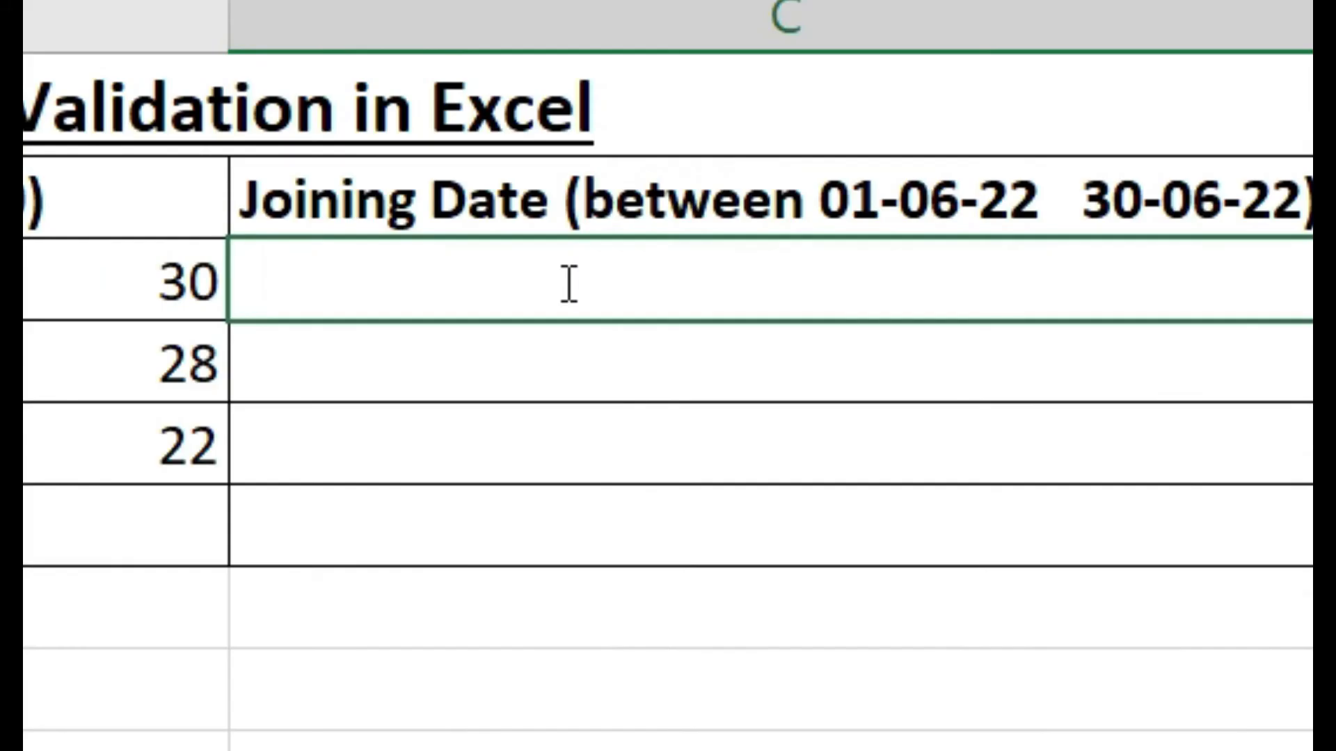
{"action": "type", "text": "06/"}
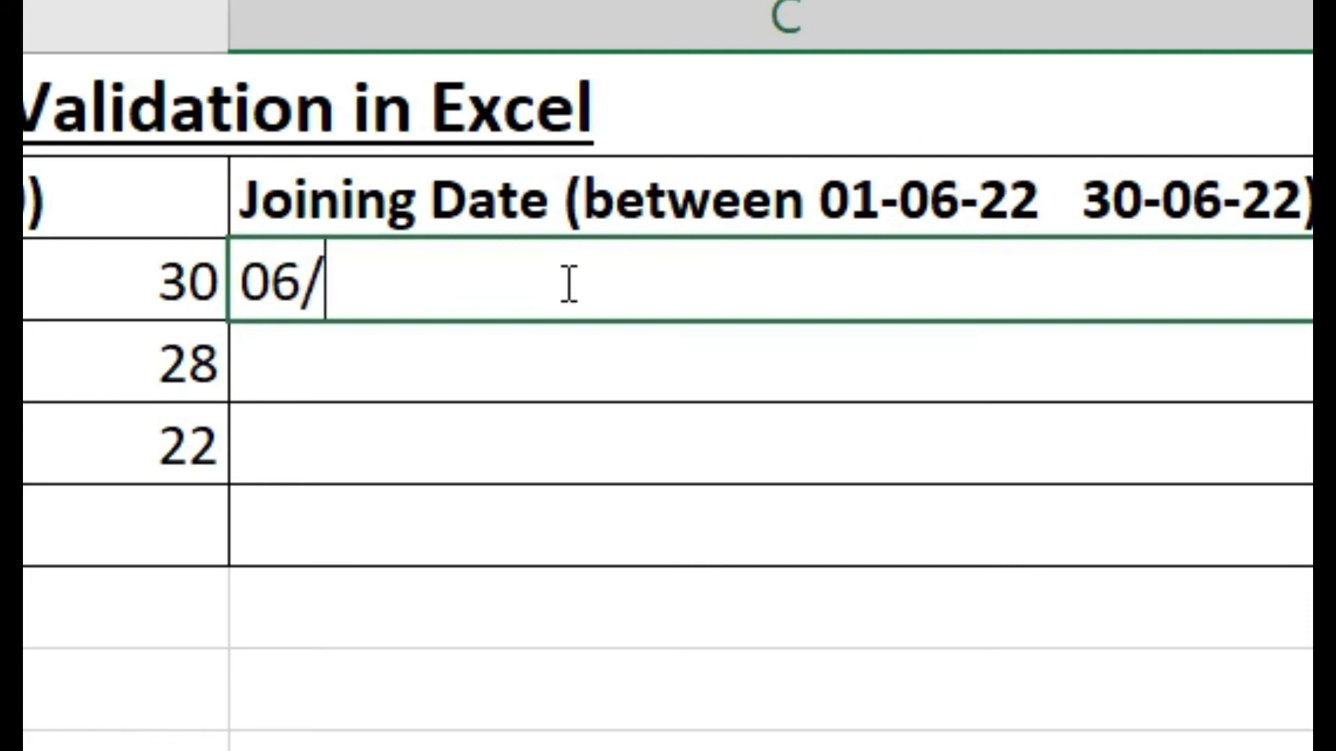
{"action": "type", "text": "04/2022"}
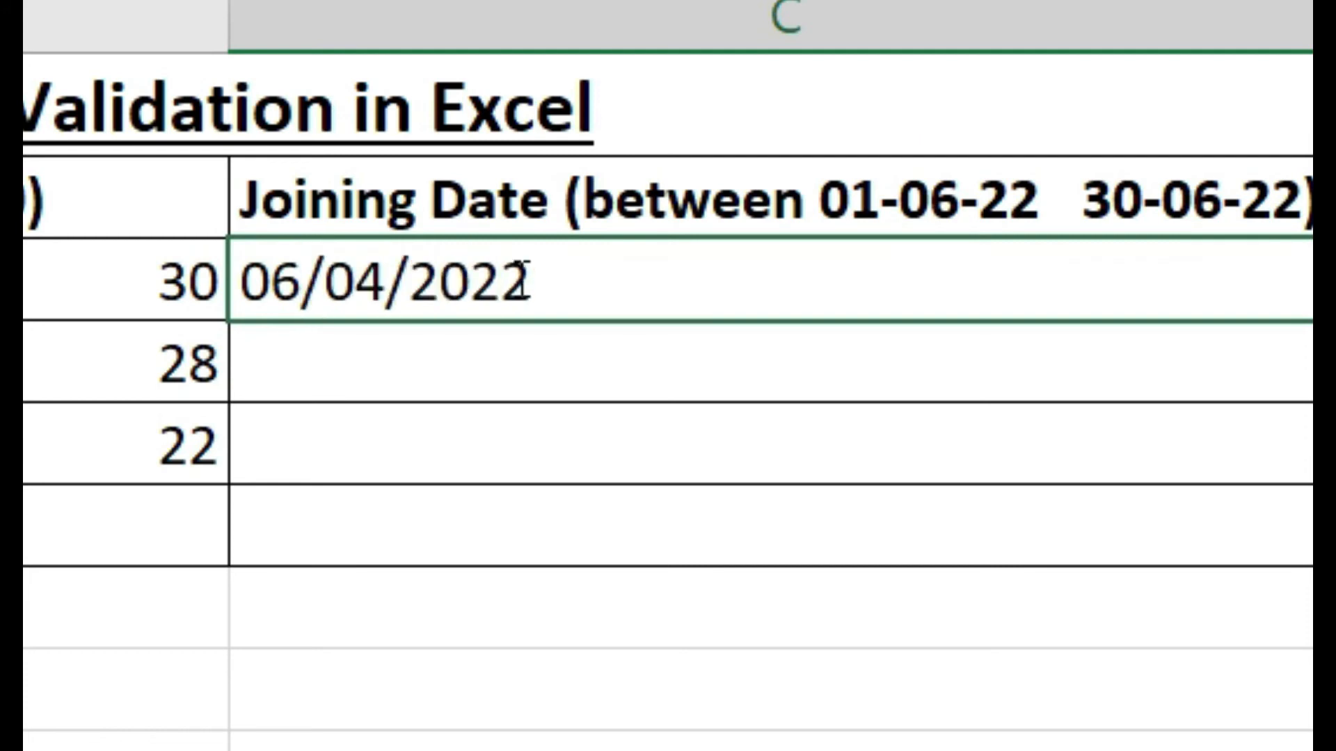
{"action": "key", "text": "Return"}
{"action": "double_click", "coordinate": [359, 346]}
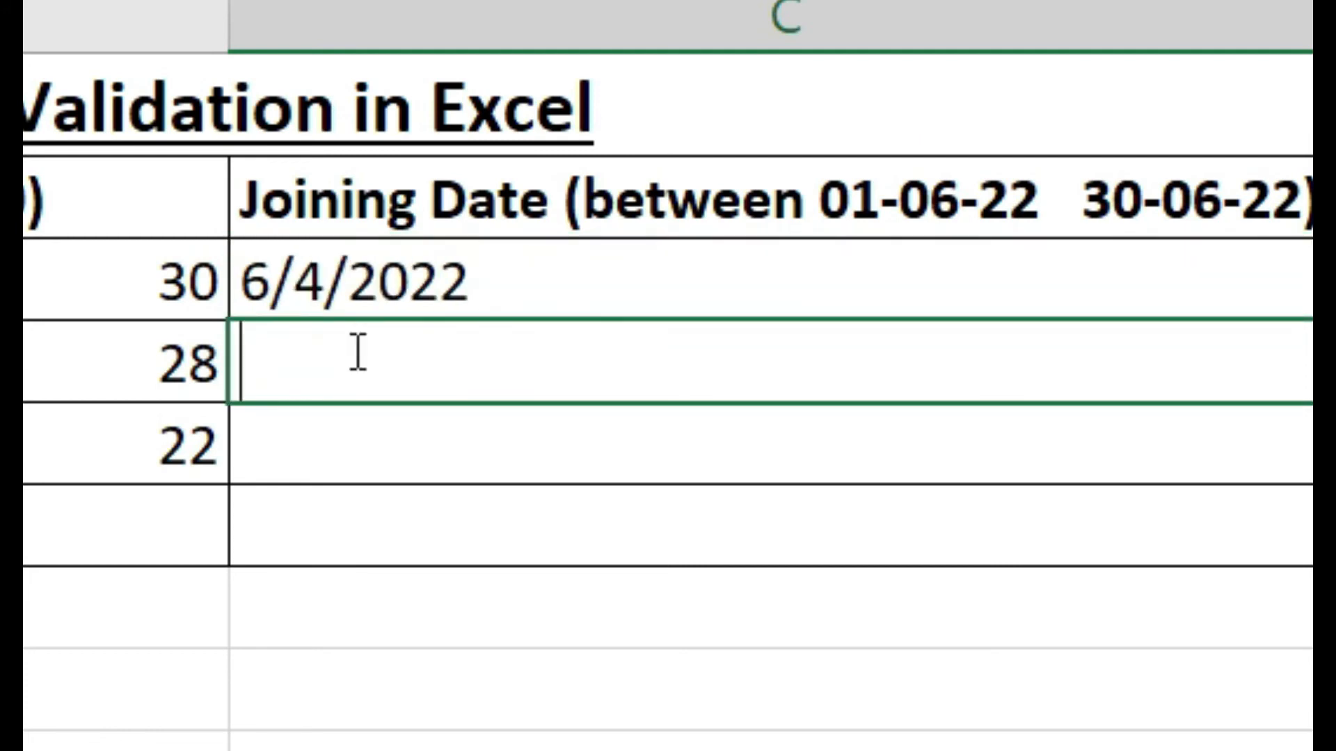
{"action": "type", "text": "6/"}
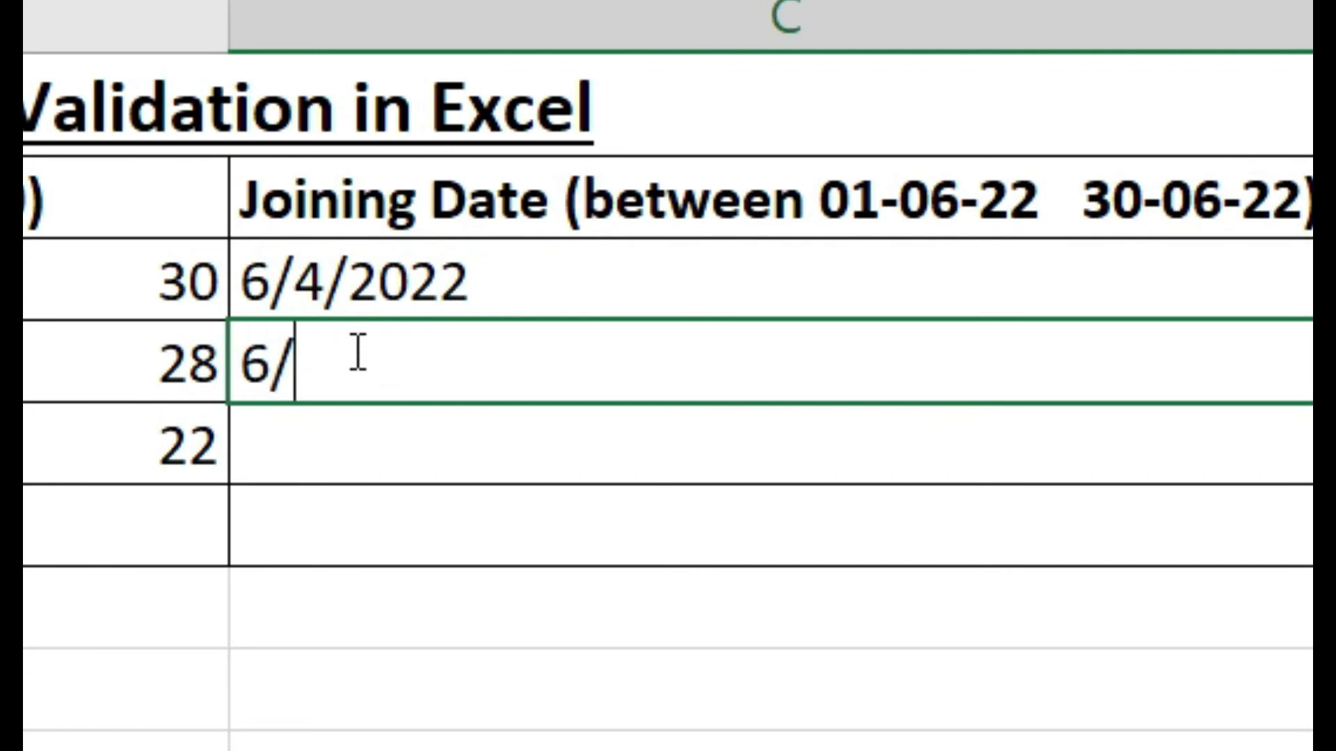
{"action": "type", "text": "30/2022"}
{"action": "key", "text": "Return"}
Try to enter the out-of-range joining date 7/5/2022 in cell C5, and choose to retry the entry
{"action": "double_click", "coordinate": [306, 434]}
{"action": "type", "text": "7/"}
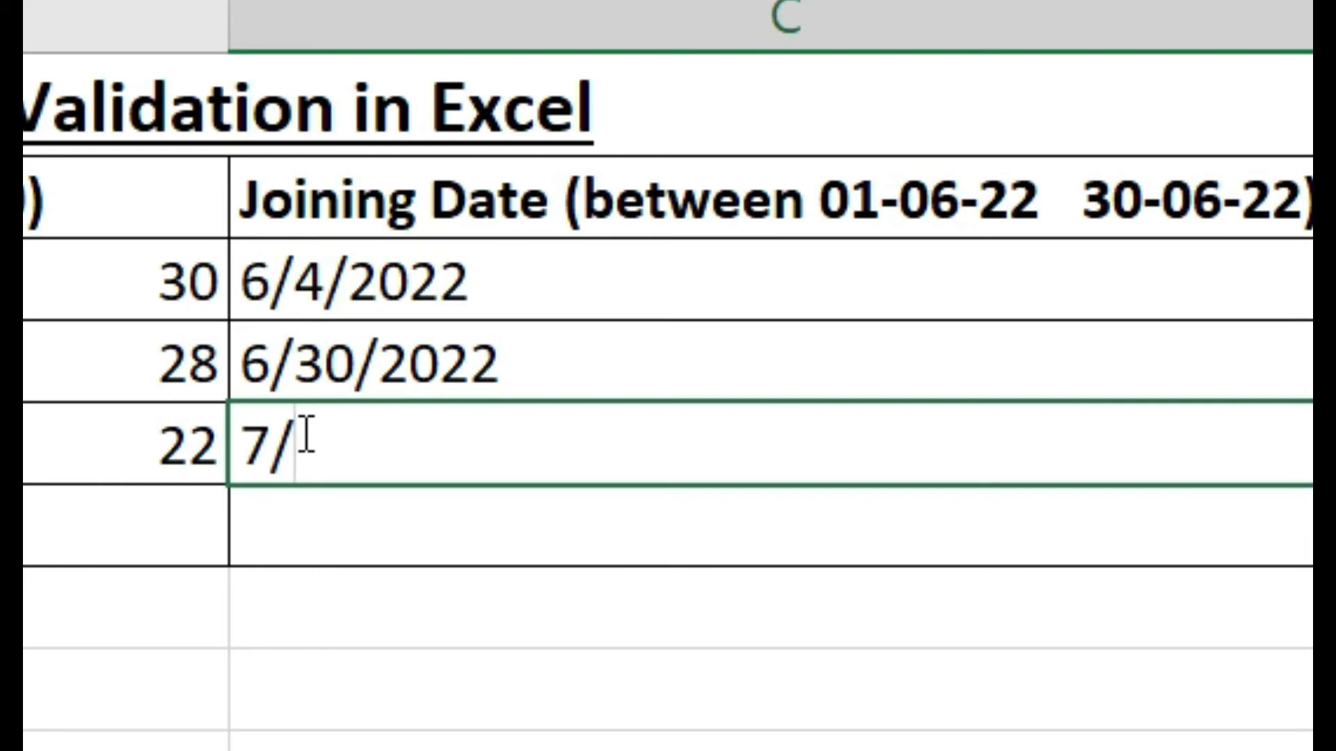
{"action": "type", "text": "5/2022"}
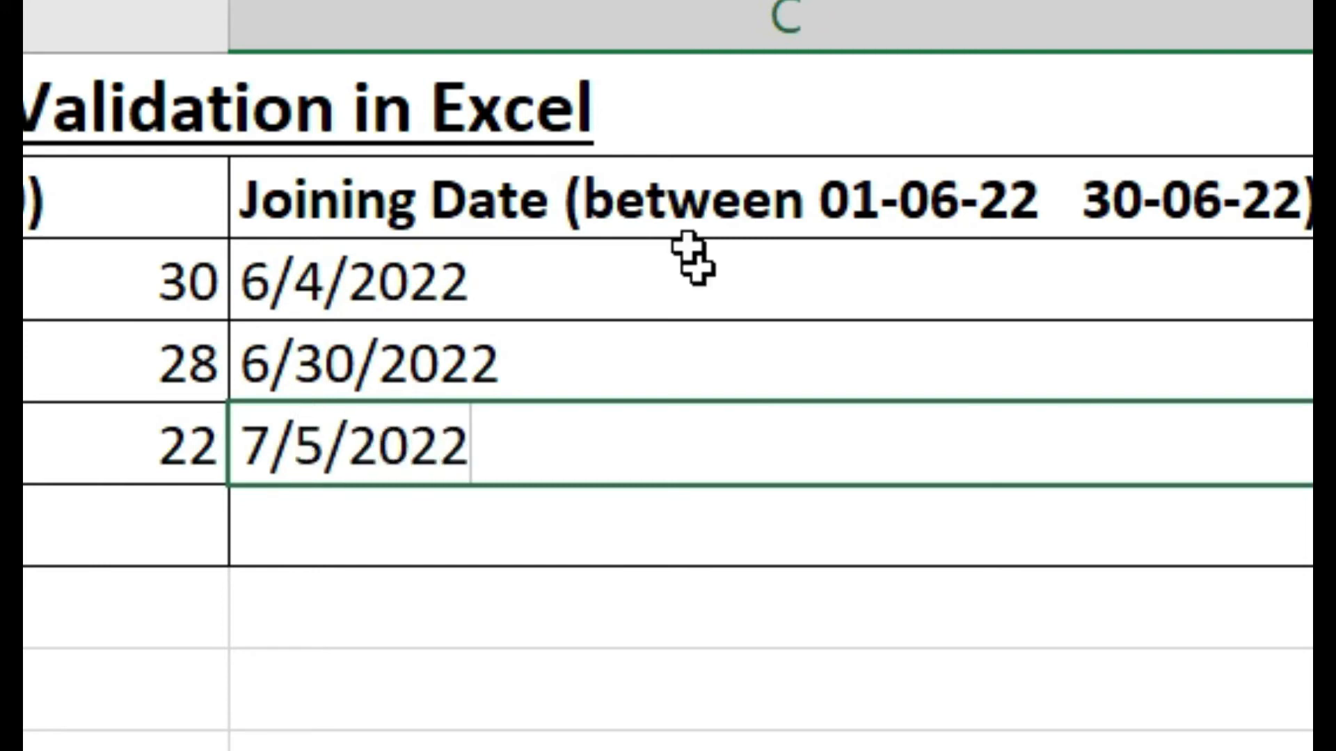
{"action": "key", "text": "Return"}
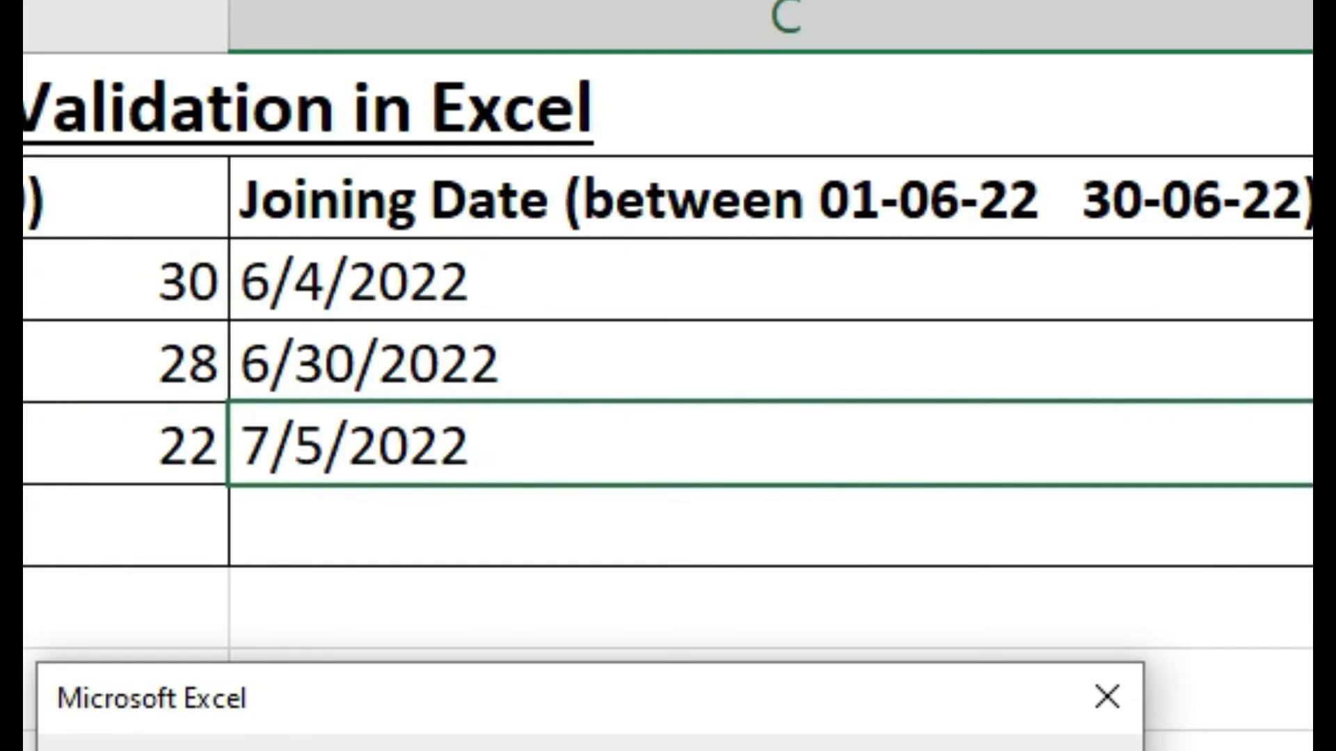
{"action": "left_click", "coordinate": [439, 480]}
{"action": "left_click", "coordinate": [527, 464]}
Try to enter the too-early joining date 5/5/2022 in cell C5, and choose to retry the entry
{"action": "double_click", "coordinate": [316, 456]}
{"action": "key", "text": "Home"}
{"action": "key", "text": "Right"}
{"action": "key", "text": "BackSpace"}
{"action": "type", "text": "5"}
{"action": "key", "text": "Return"}
{"action": "key", "text": "Return"}
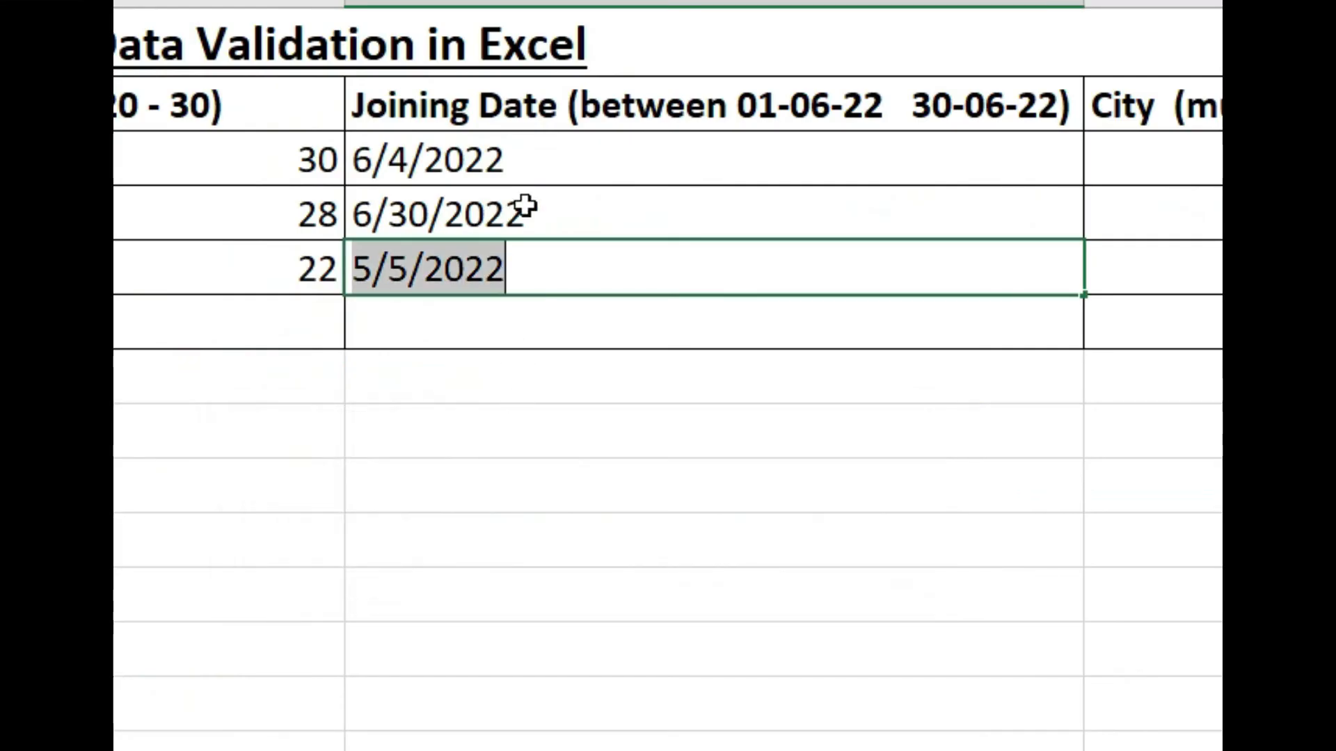
Change the month of the joining date in cell C5 so that it reads 6/5/2022
{"action": "key", "text": "Home"}
{"action": "key", "text": "Right"}
{"action": "key", "text": "BackSpace"}
{"action": "type", "text": "6"}
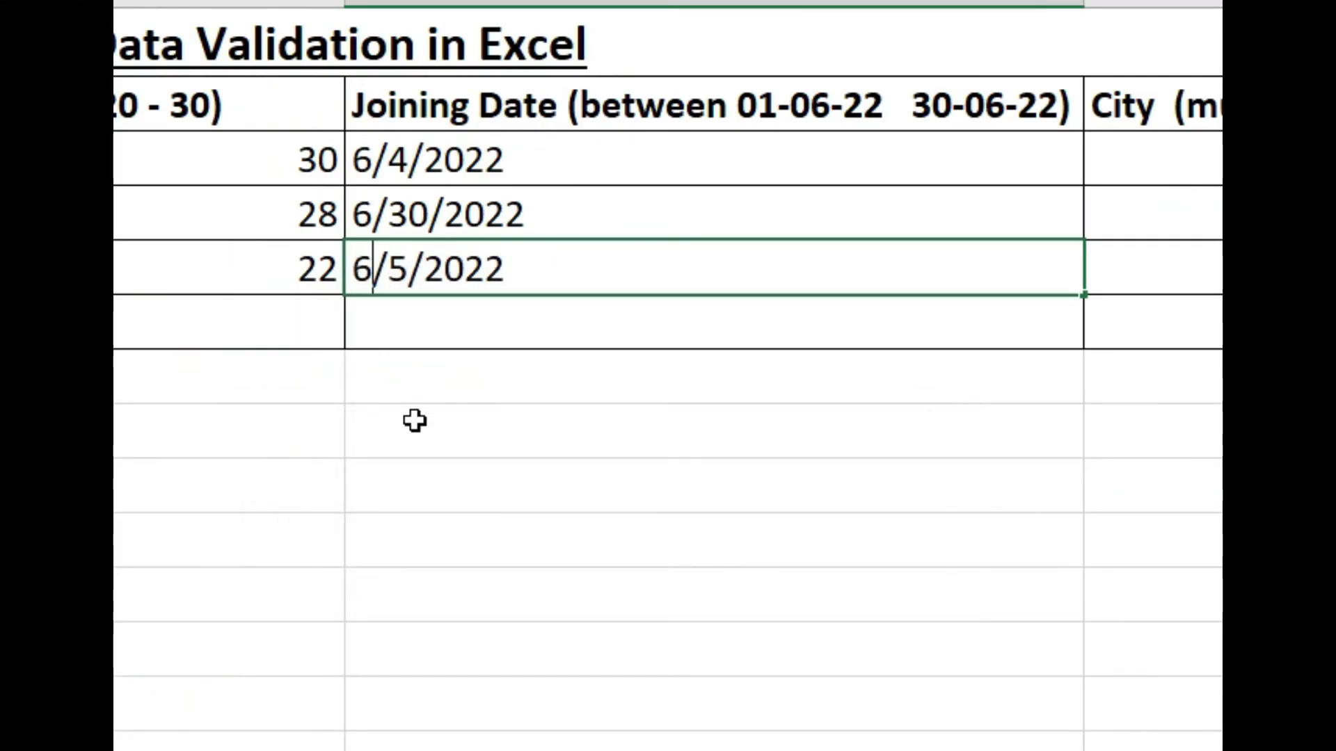
Enter the joining date 6/27/2022 in cell C6
{"action": "double_click", "coordinate": [496, 313]}
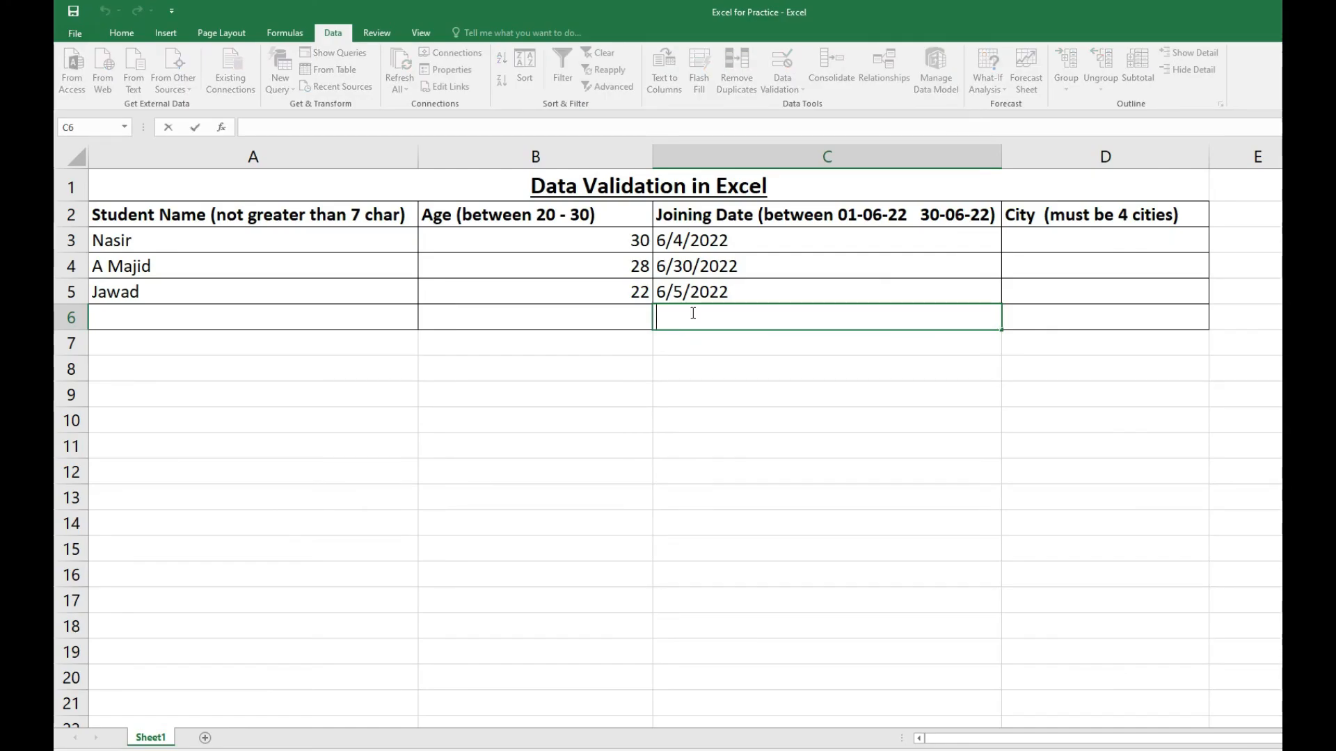
{"action": "type", "text": "6/"}
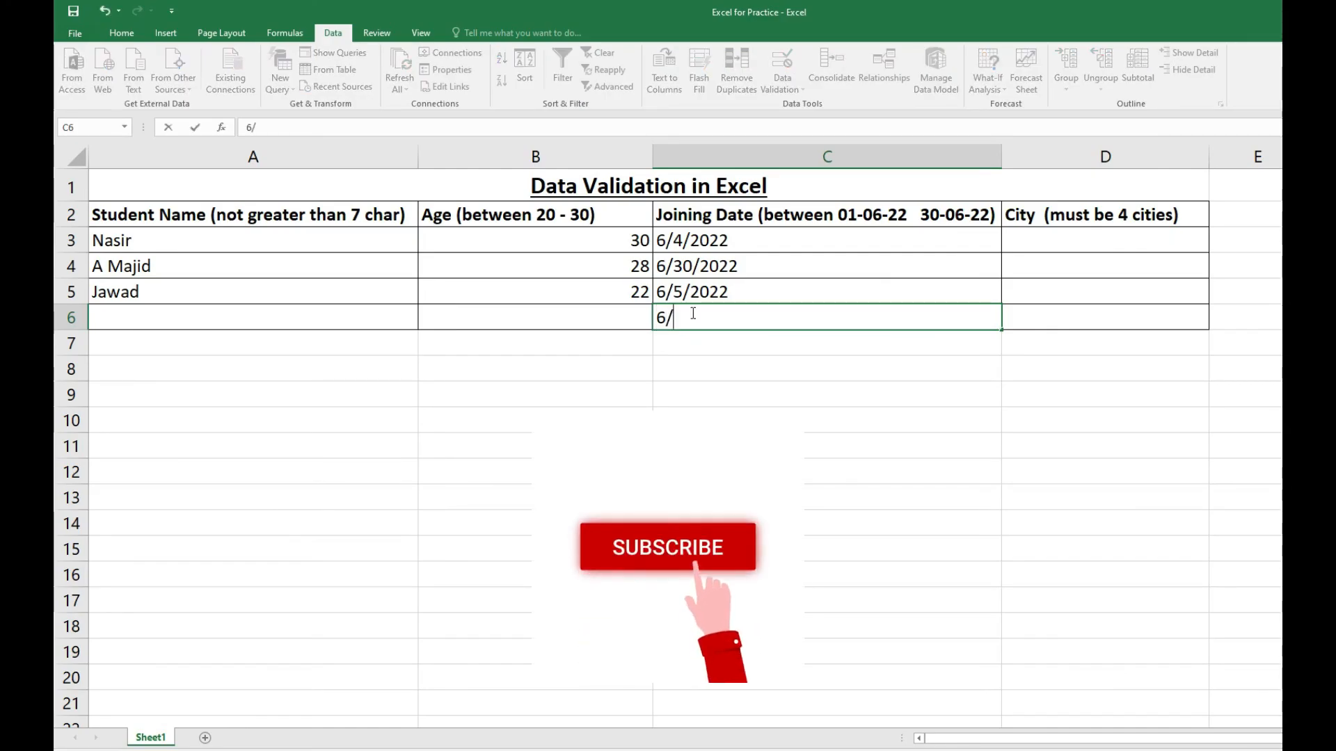
{"action": "type", "text": "27/2022"}
{"action": "left_click", "coordinate": [826, 265]}
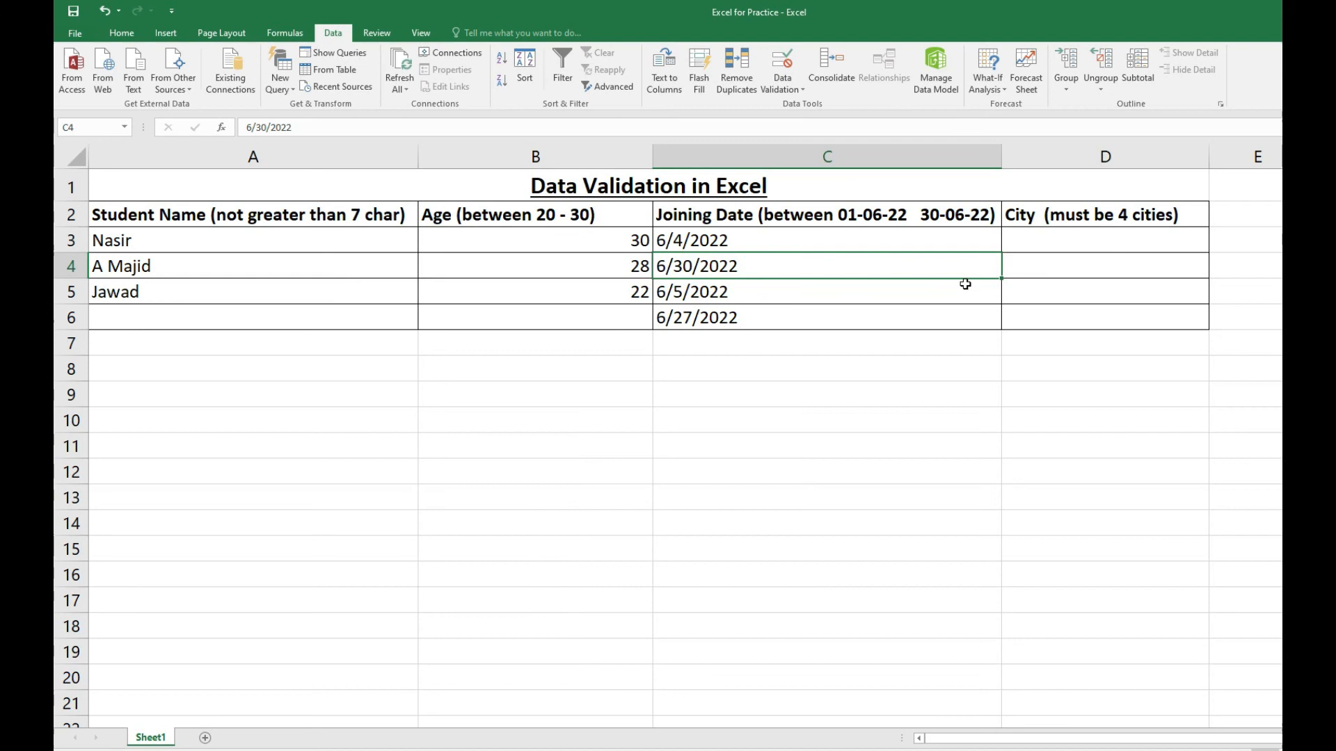
Start a data validation rule for the city cells D3:D6 that allows only values from a list
{"action": "left_click", "coordinate": [1049, 243]}
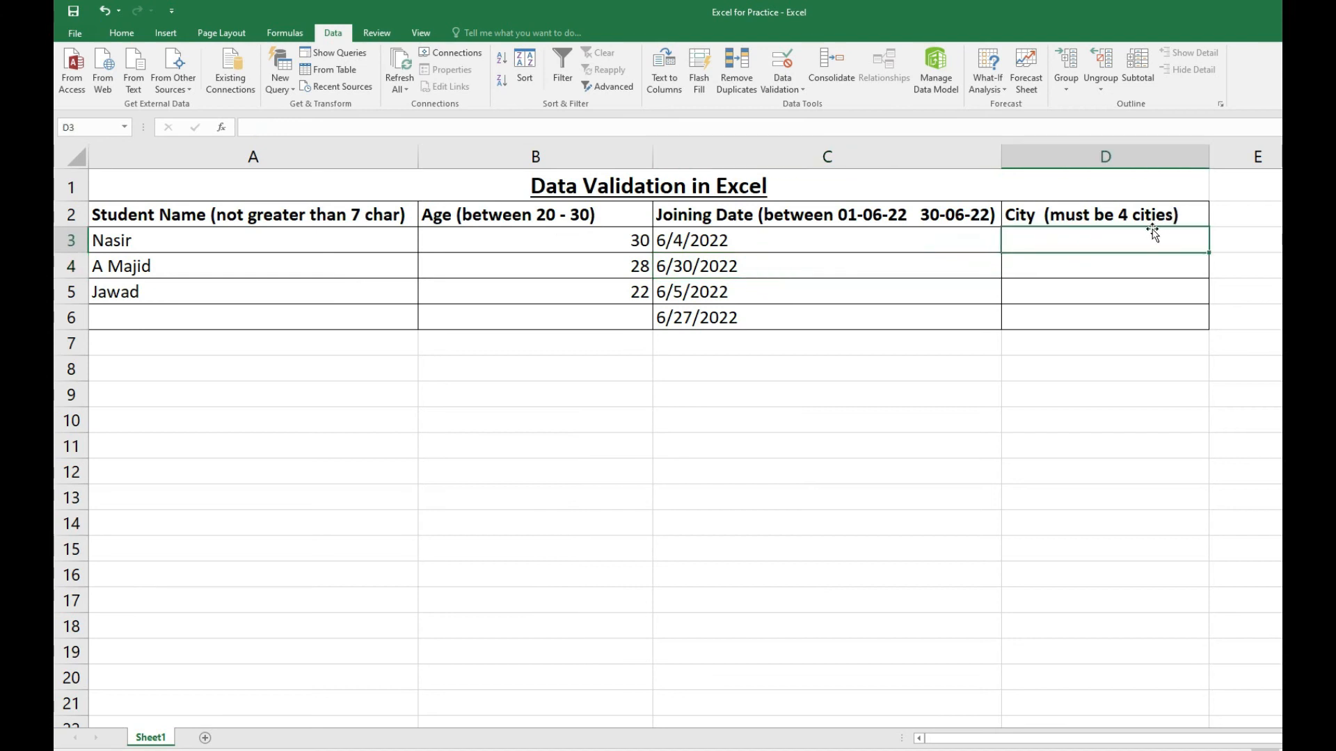
{"action": "left_click_drag", "start_coordinate": [1065, 269], "coordinate": [1071, 320]}
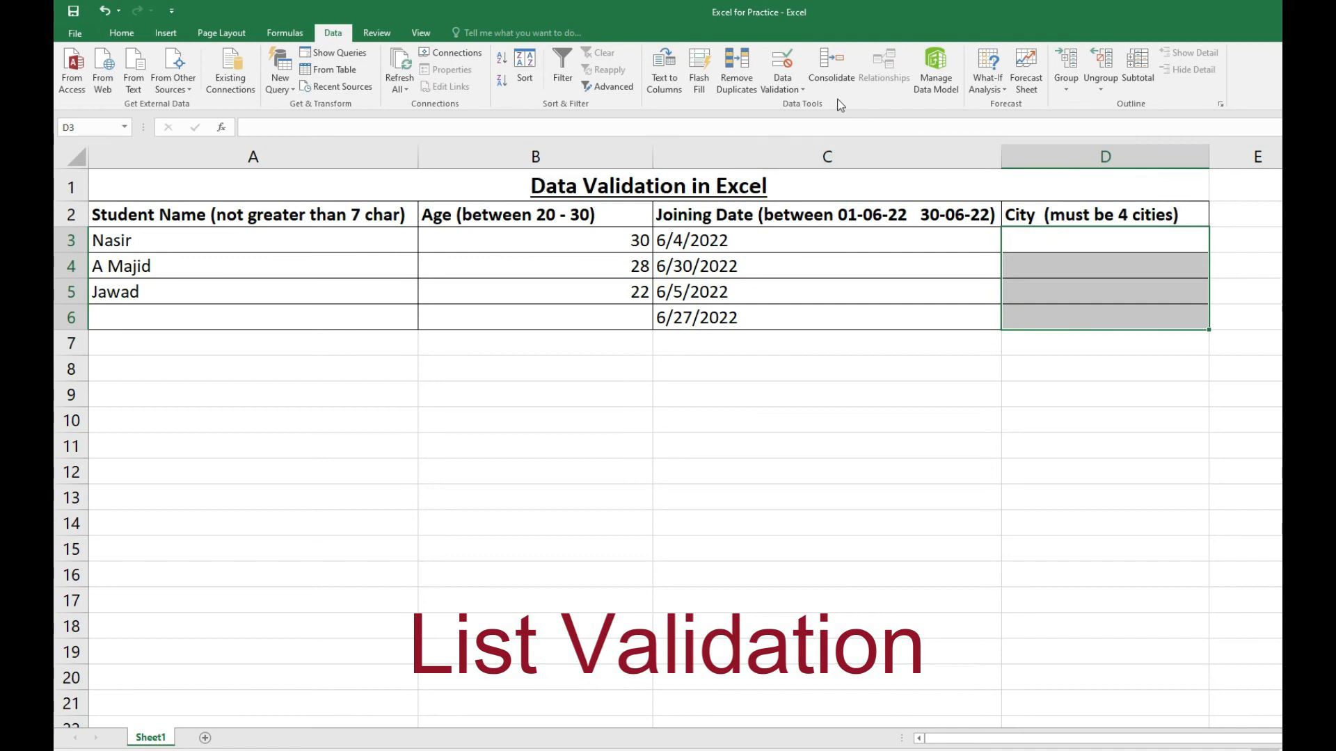
{"action": "left_click", "coordinate": [782, 88]}
{"action": "left_click", "coordinate": [785, 109]}
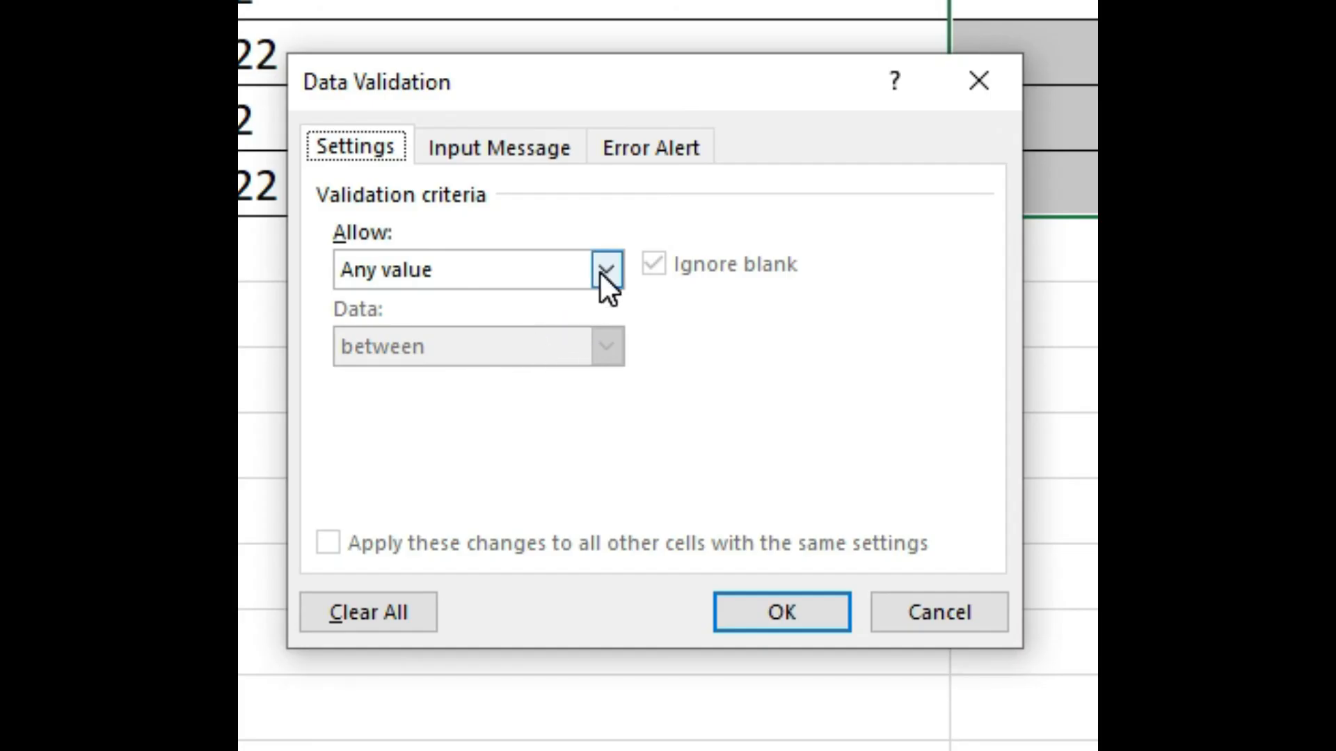
{"action": "left_click", "coordinate": [602, 271]}
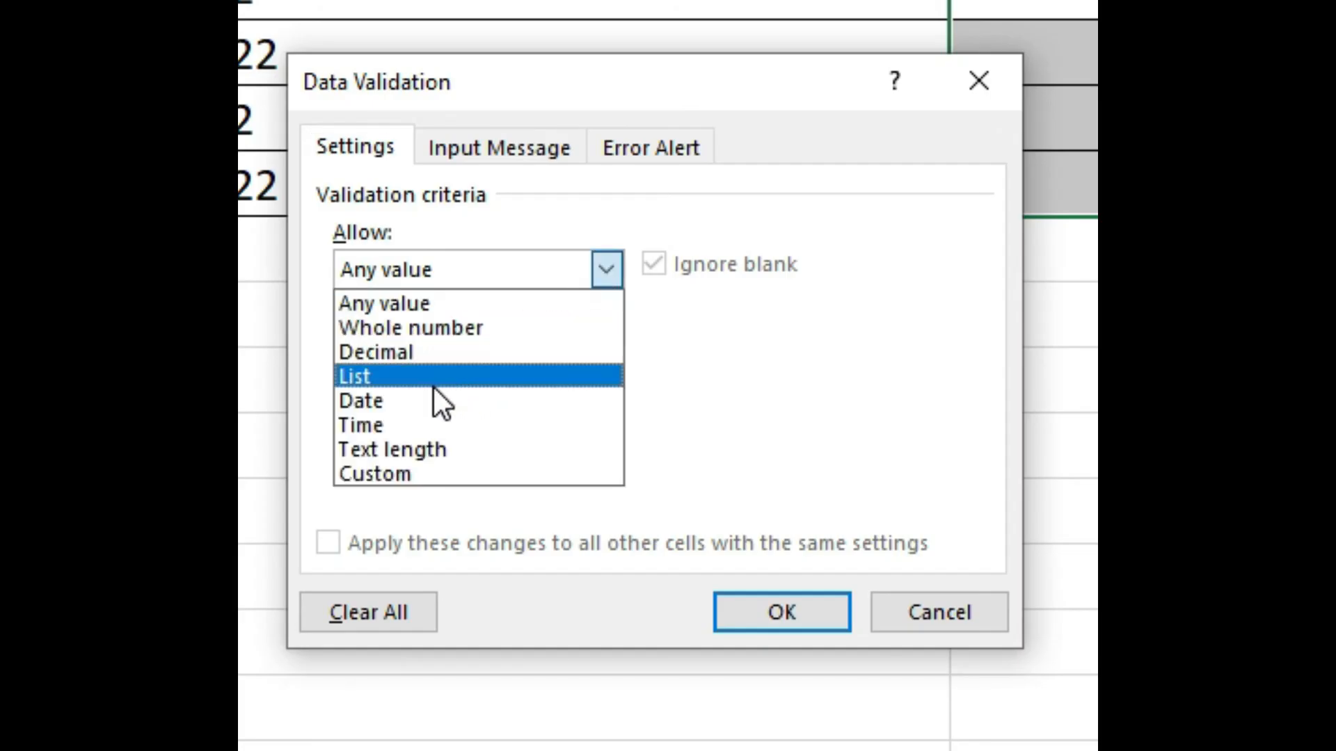
{"action": "left_click", "coordinate": [473, 378]}
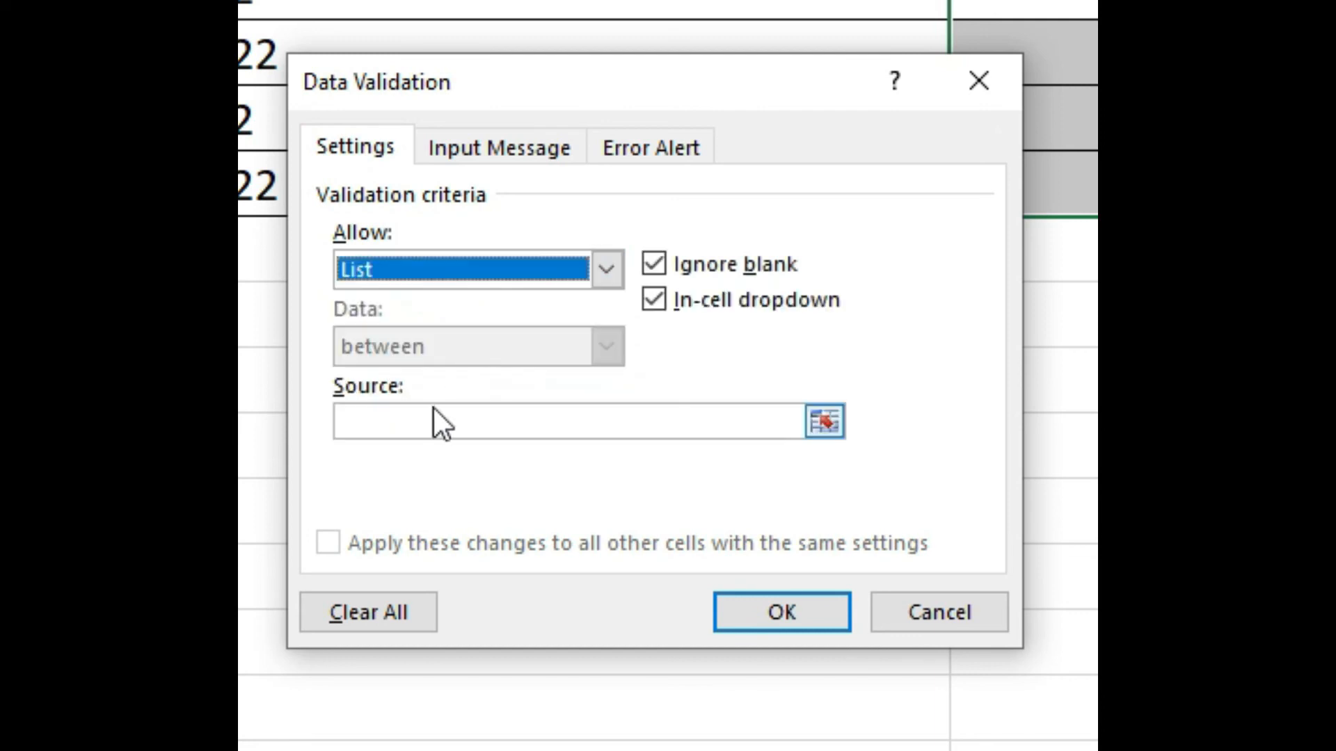
Set the list source to "islamabad, karachi, mardan, rawalpindi" and apply the rule
{"action": "left_click", "coordinate": [416, 423]}
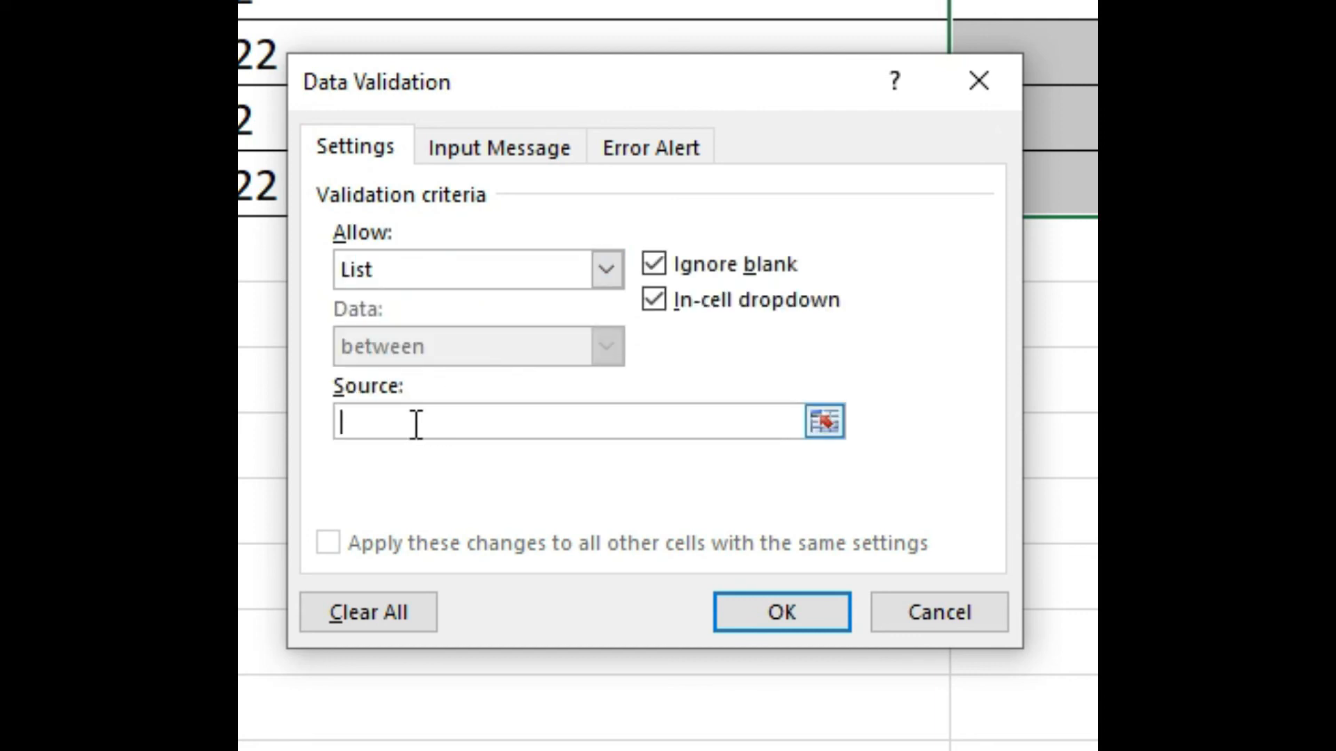
{"action": "type", "text": "islamabad, karachi"}
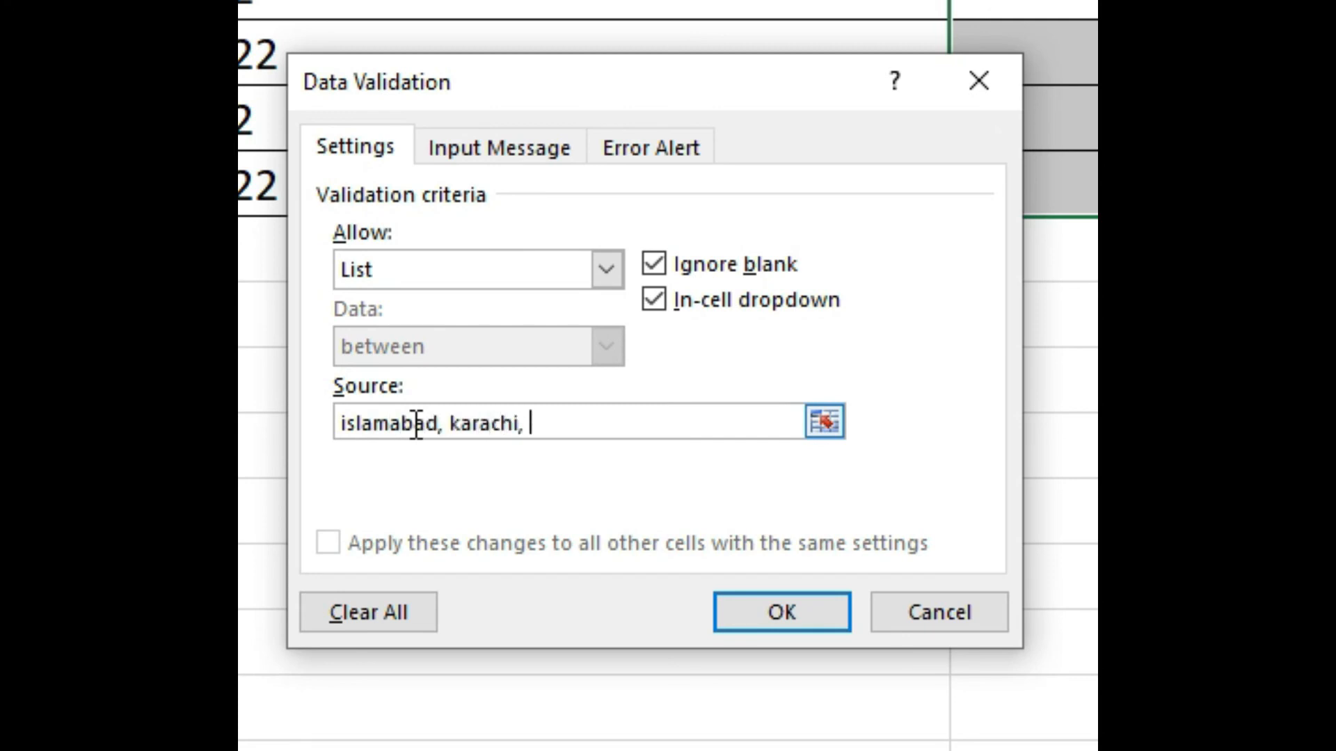
{"action": "type", "text": ", mardan, rawalpindi"}
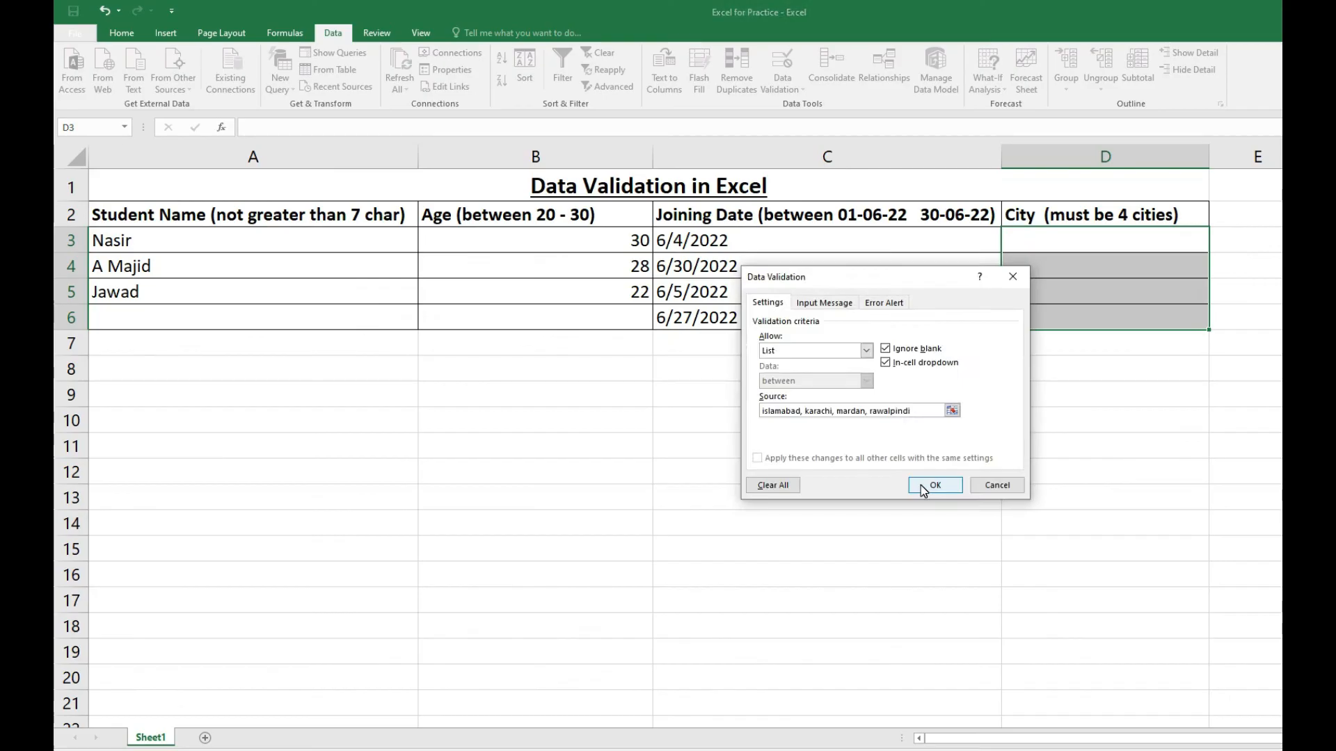
{"action": "left_click", "coordinate": [736, 602]}
Check which cities cell D3 offers for selection
{"action": "left_click", "coordinate": [1203, 1]}
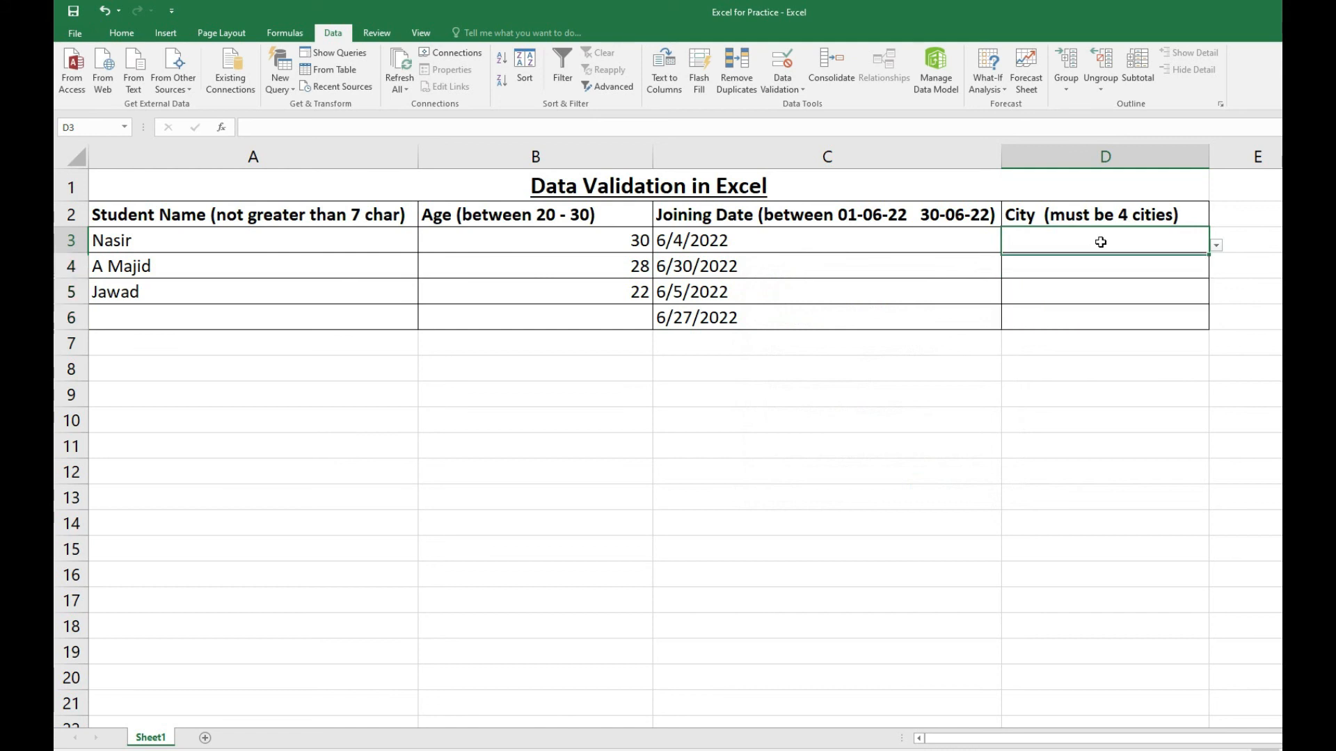
{"action": "left_click", "coordinate": [1225, 242]}
{"action": "left_click", "coordinate": [1200, 247]}
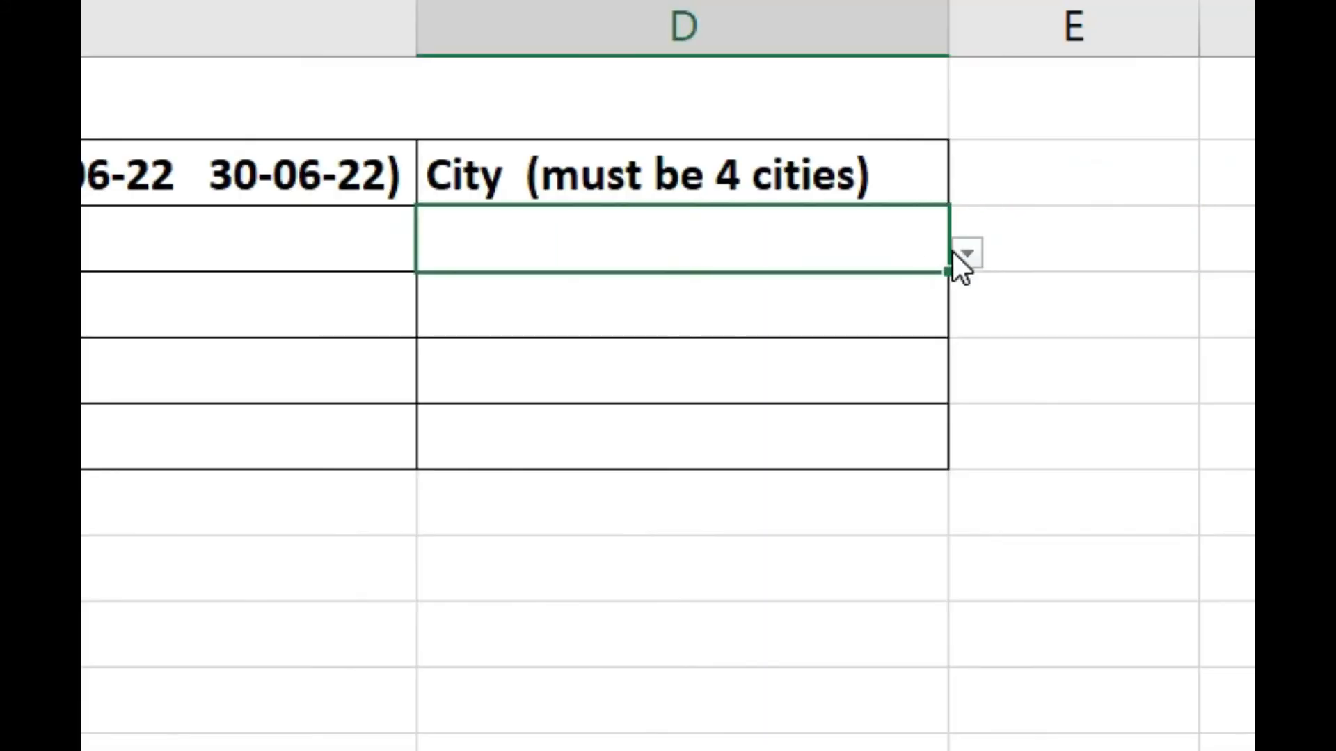
{"action": "left_click", "coordinate": [966, 254]}
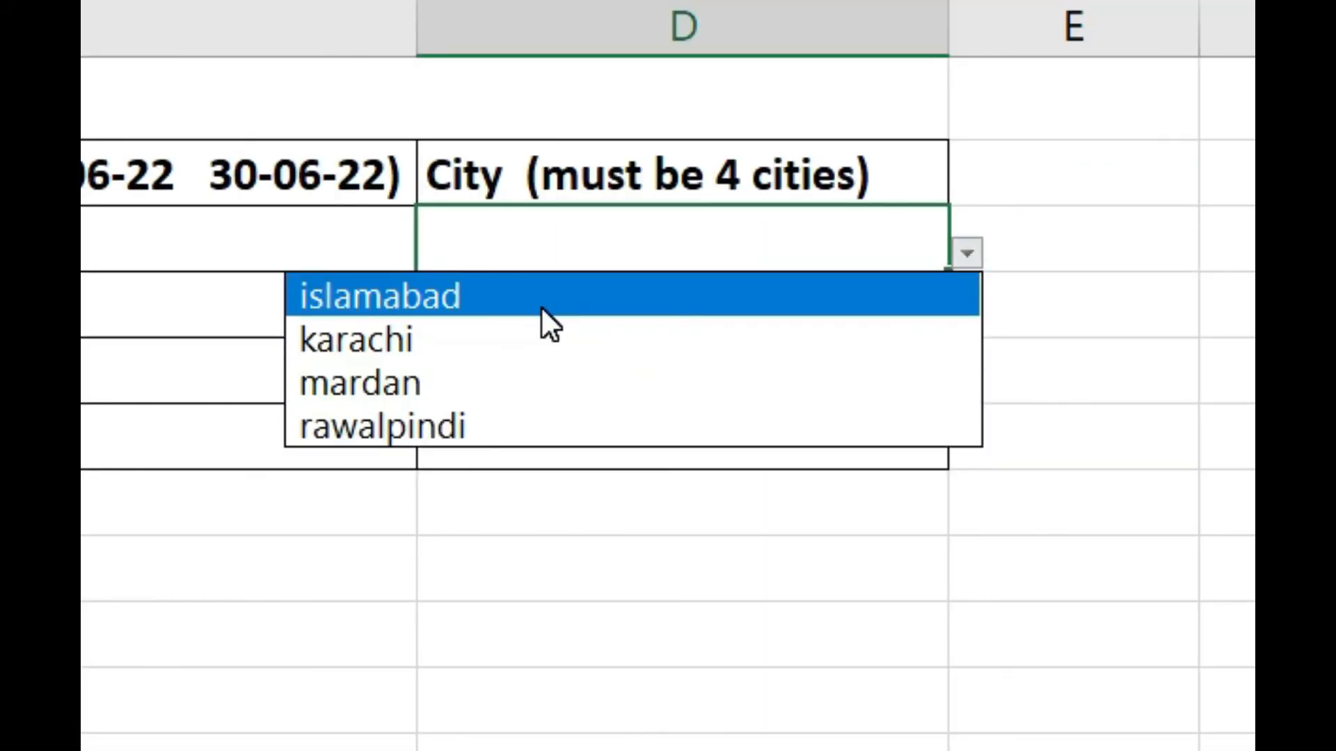
{"action": "left_click", "coordinate": [611, 240]}
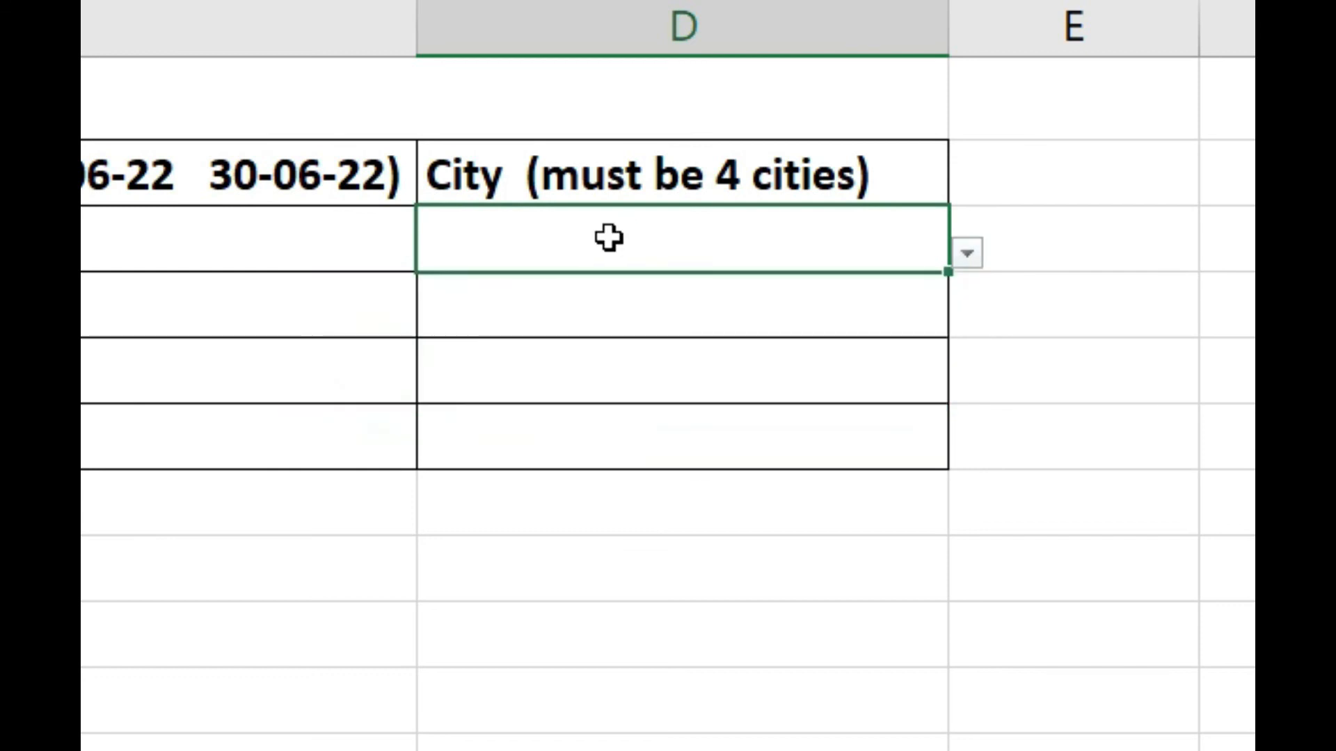
{"action": "left_click", "coordinate": [963, 258]}
{"action": "left_click", "coordinate": [965, 258]}
Try to enter the unlisted city Peshawar in cell D3, and cancel the entry
{"action": "double_click", "coordinate": [666, 236]}
{"action": "type", "text": "Peshaware"}
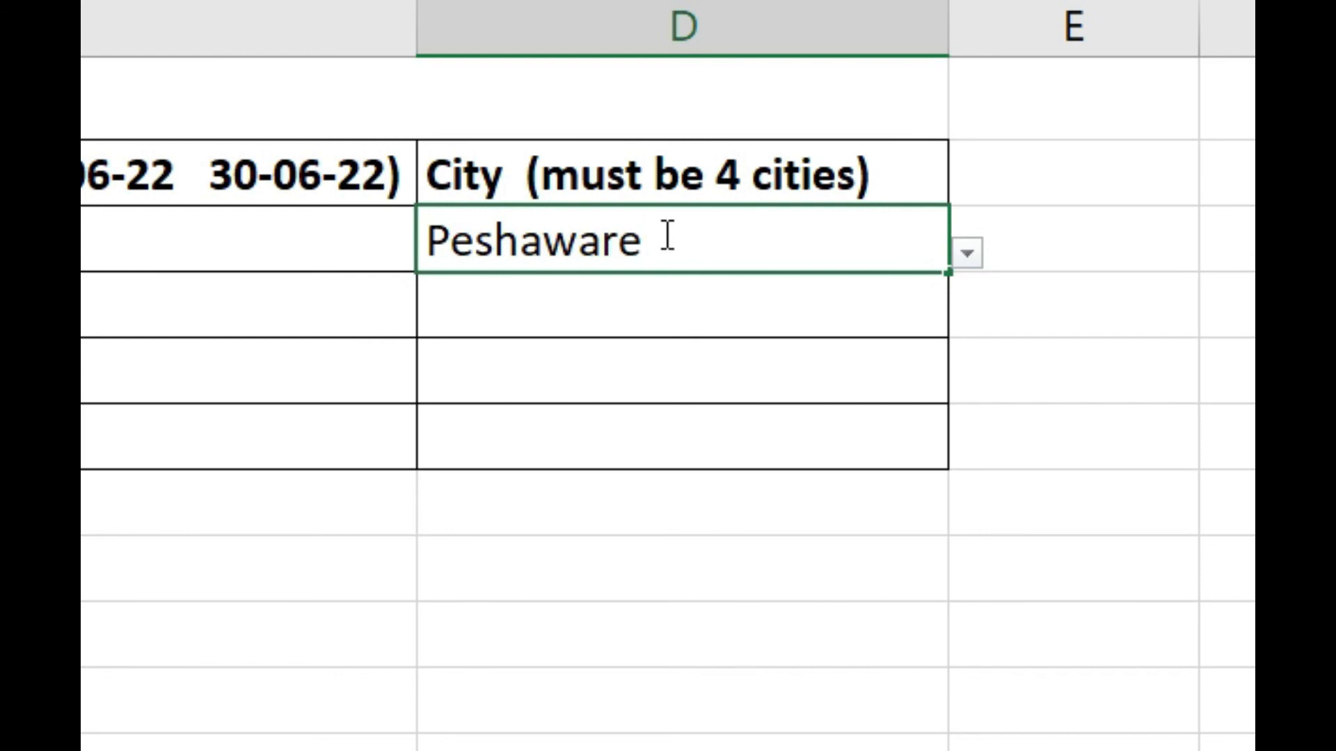
{"action": "key", "text": "BackSpace"}
{"action": "key", "text": "Return"}
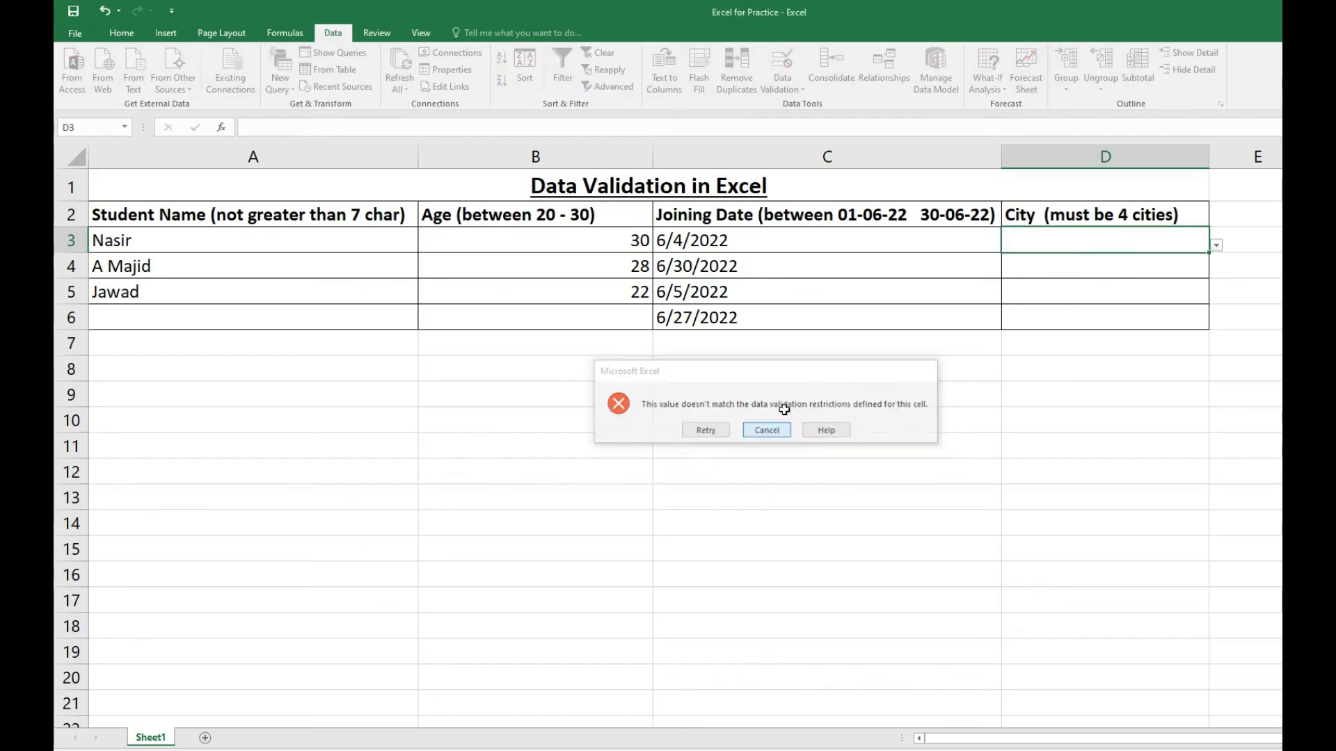
{"action": "left_click", "coordinate": [632, 432]}
Choose islamabad as the city in cell D3 and mardan in cell D4 from the allowed cities
{"action": "left_click", "coordinate": [1216, 247]}
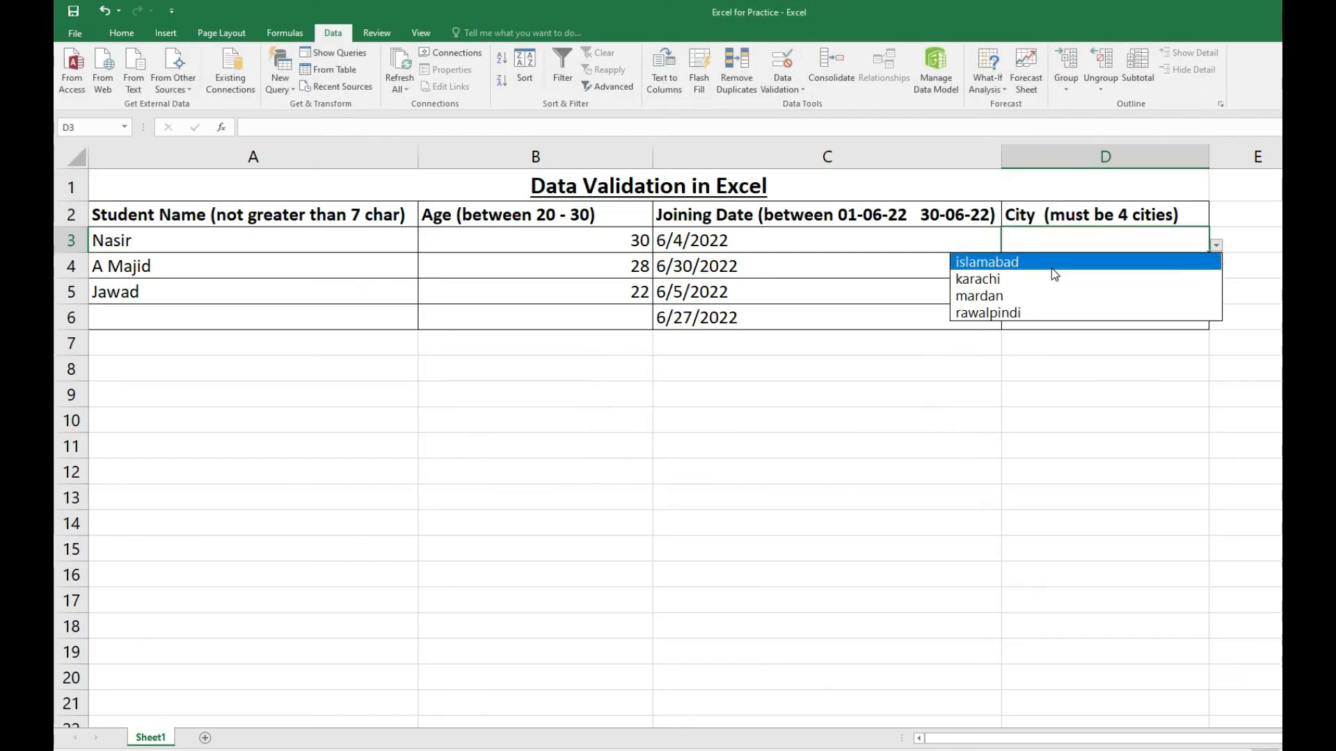
{"action": "left_click", "coordinate": [1057, 263]}
{"action": "left_click", "coordinate": [1208, 271]}
{"action": "left_click", "coordinate": [1216, 271]}
{"action": "left_click", "coordinate": [979, 321]}
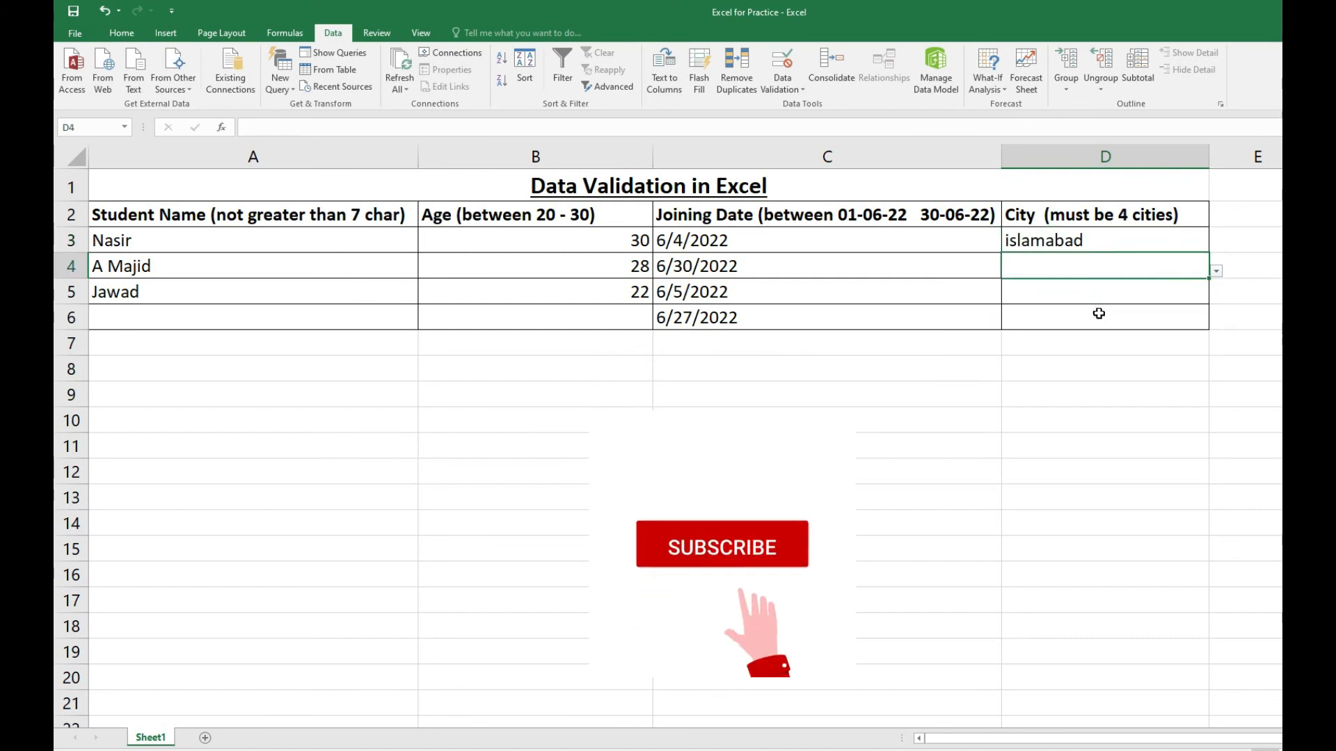
Choose rawalpindi as the city in cell D5 and mardan in cell D6 from the allowed cities
{"action": "left_click", "coordinate": [1203, 291]}
{"action": "left_click", "coordinate": [1216, 298]}
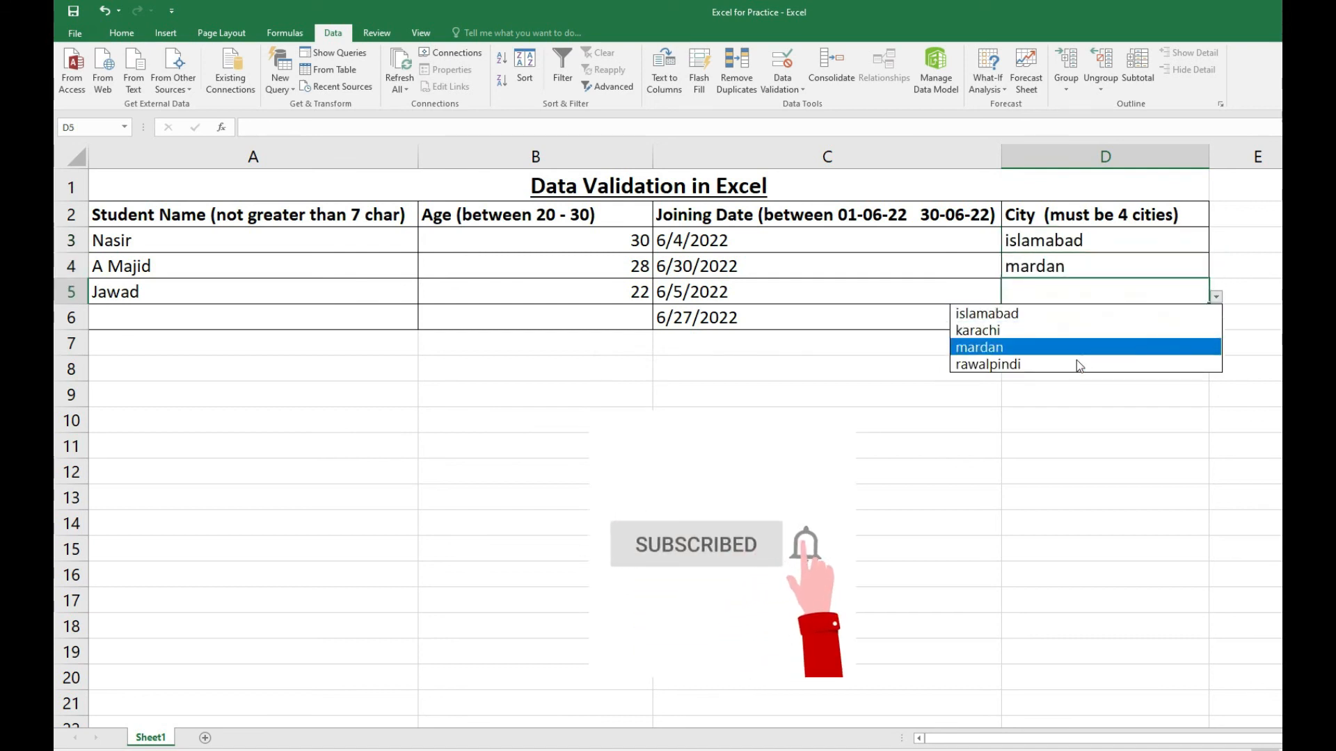
{"action": "left_click", "coordinate": [1002, 364]}
{"action": "left_click", "coordinate": [1185, 320]}
{"action": "left_click", "coordinate": [1217, 322]}
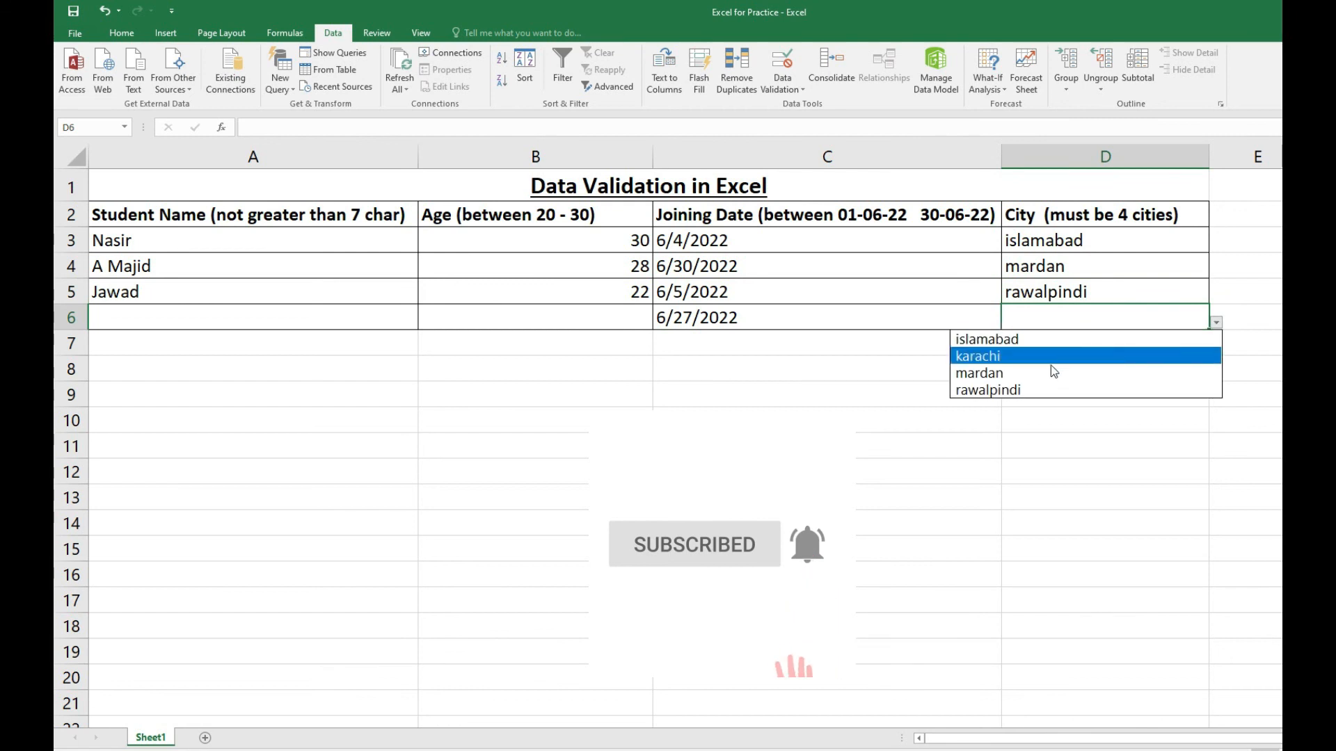
{"action": "left_click", "coordinate": [981, 373]}
{"action": "left_click", "coordinate": [1178, 291]}
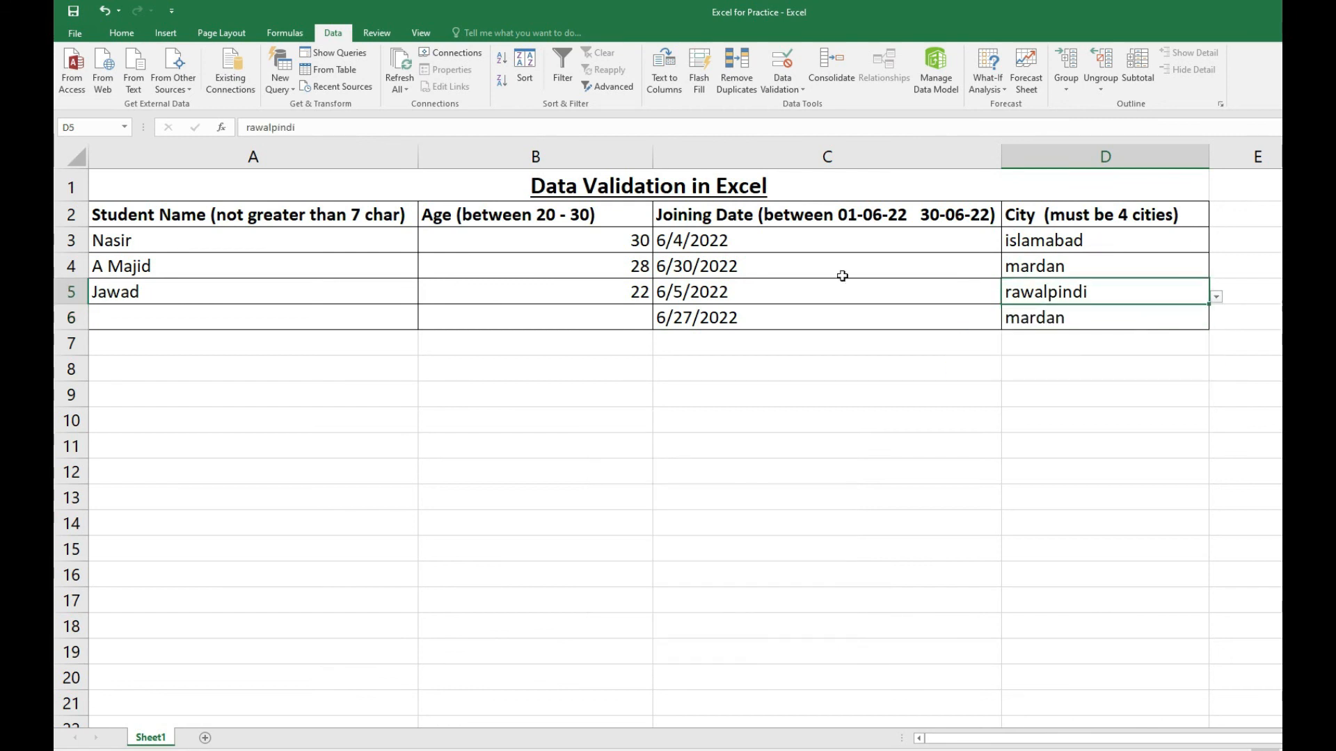
{"action": "left_click", "coordinate": [536, 186]}
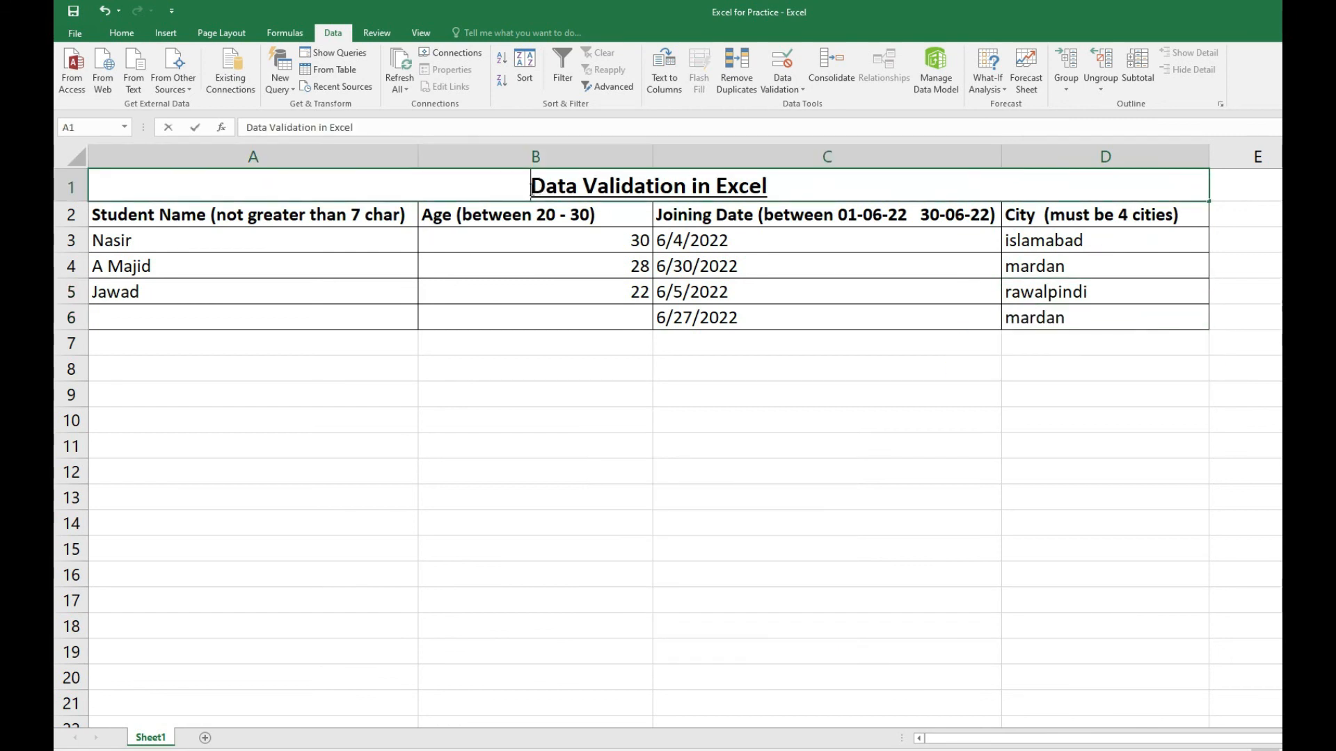